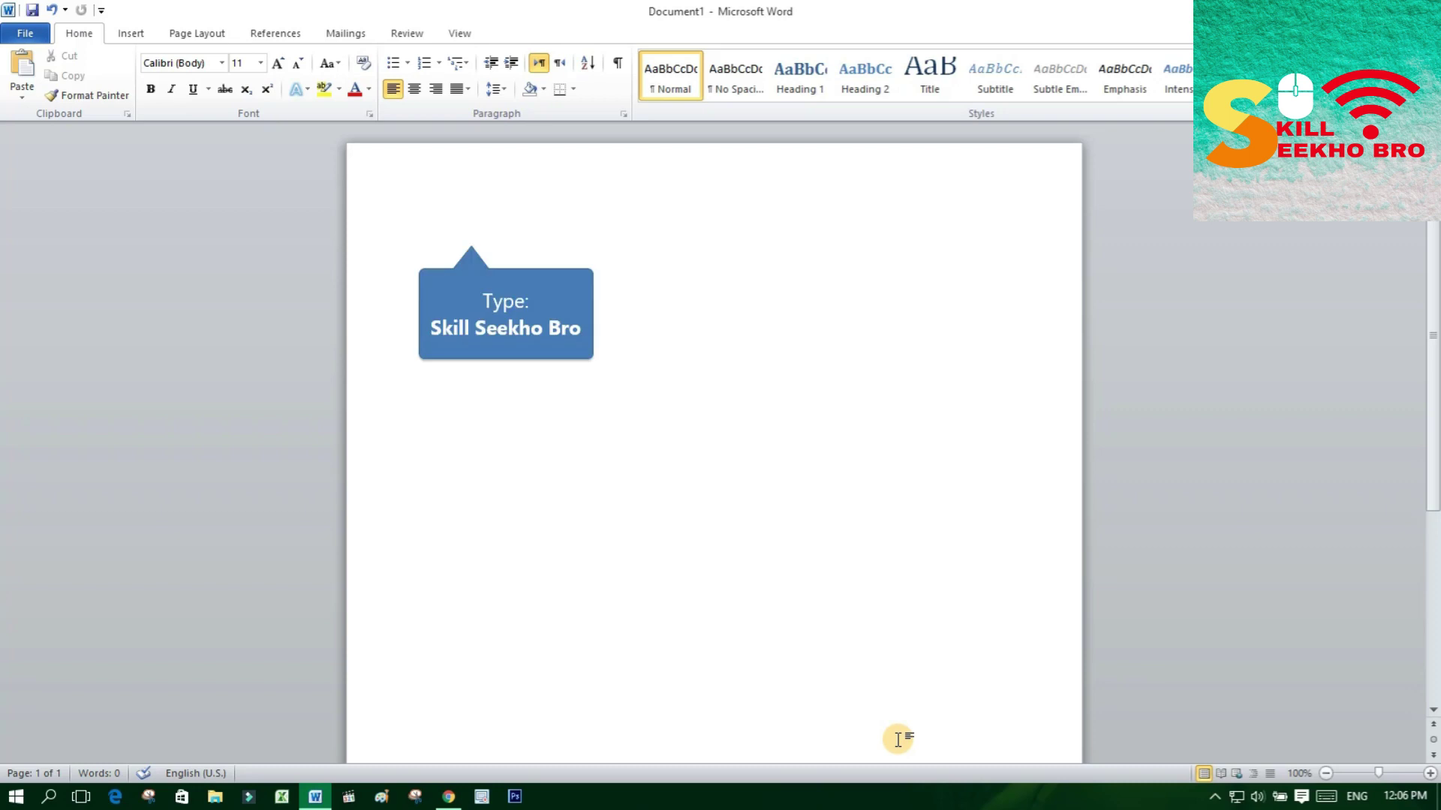
Enter the text "Skill Seekho Bro" as the first line of the blank document
text(Skill)
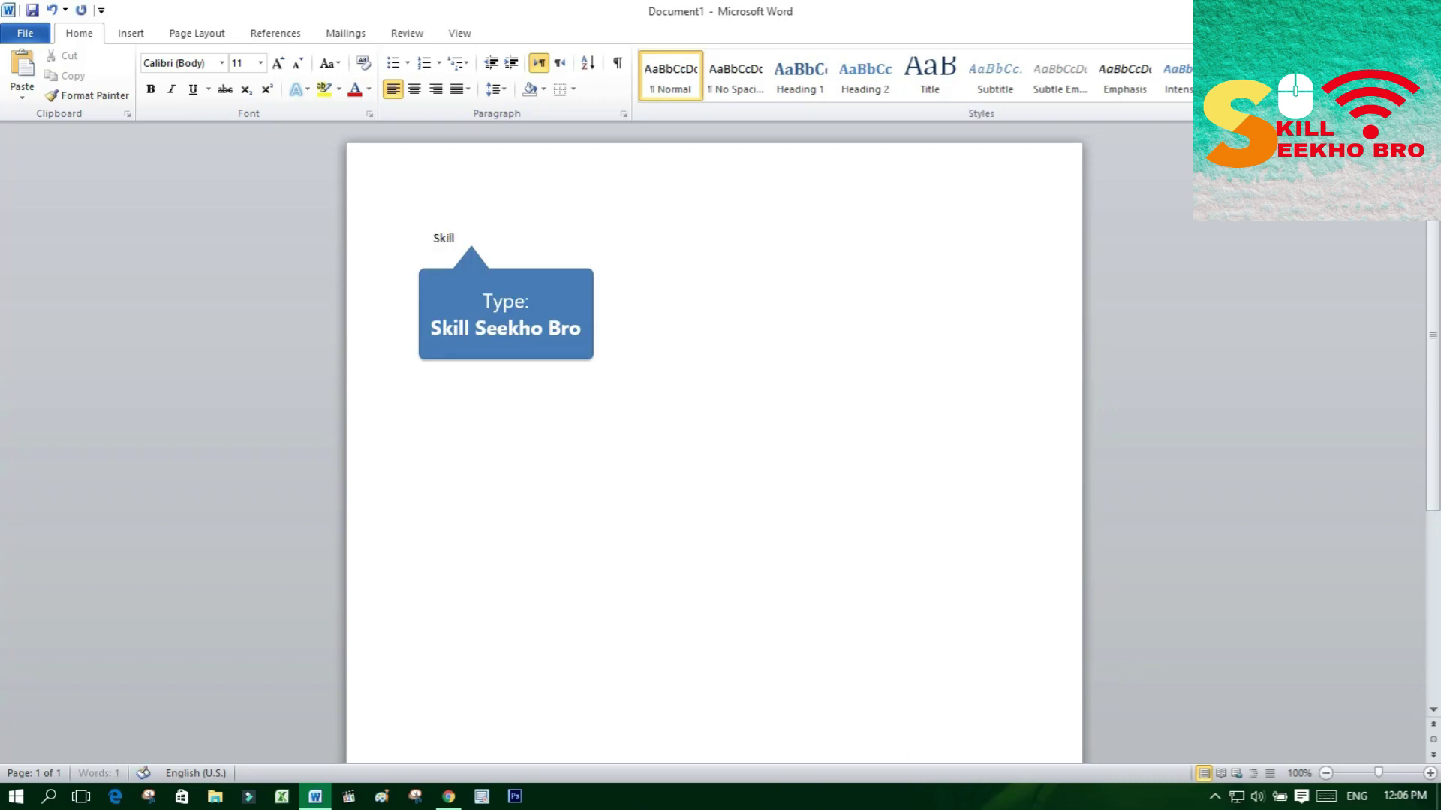
text( Se)
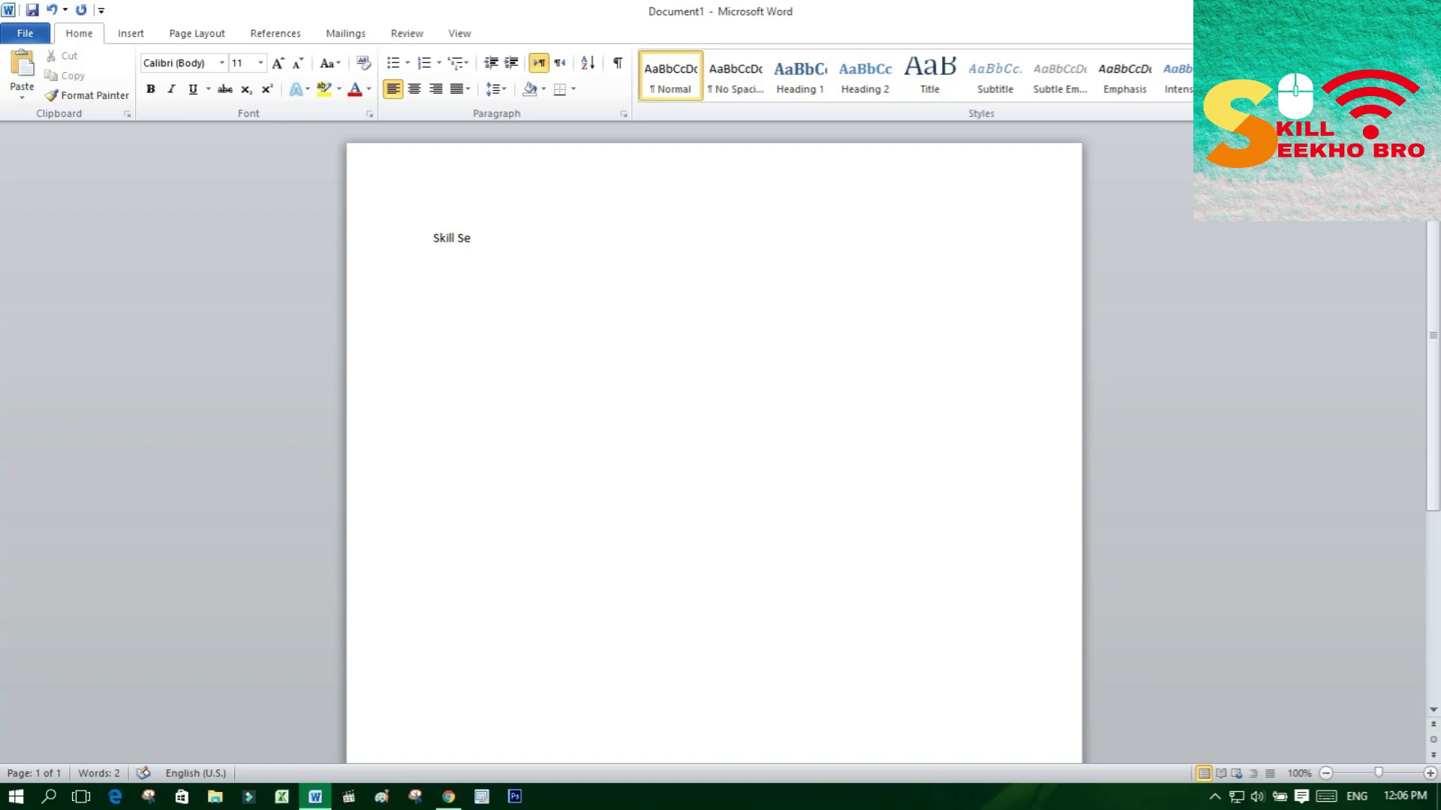
text(ekho Bro)
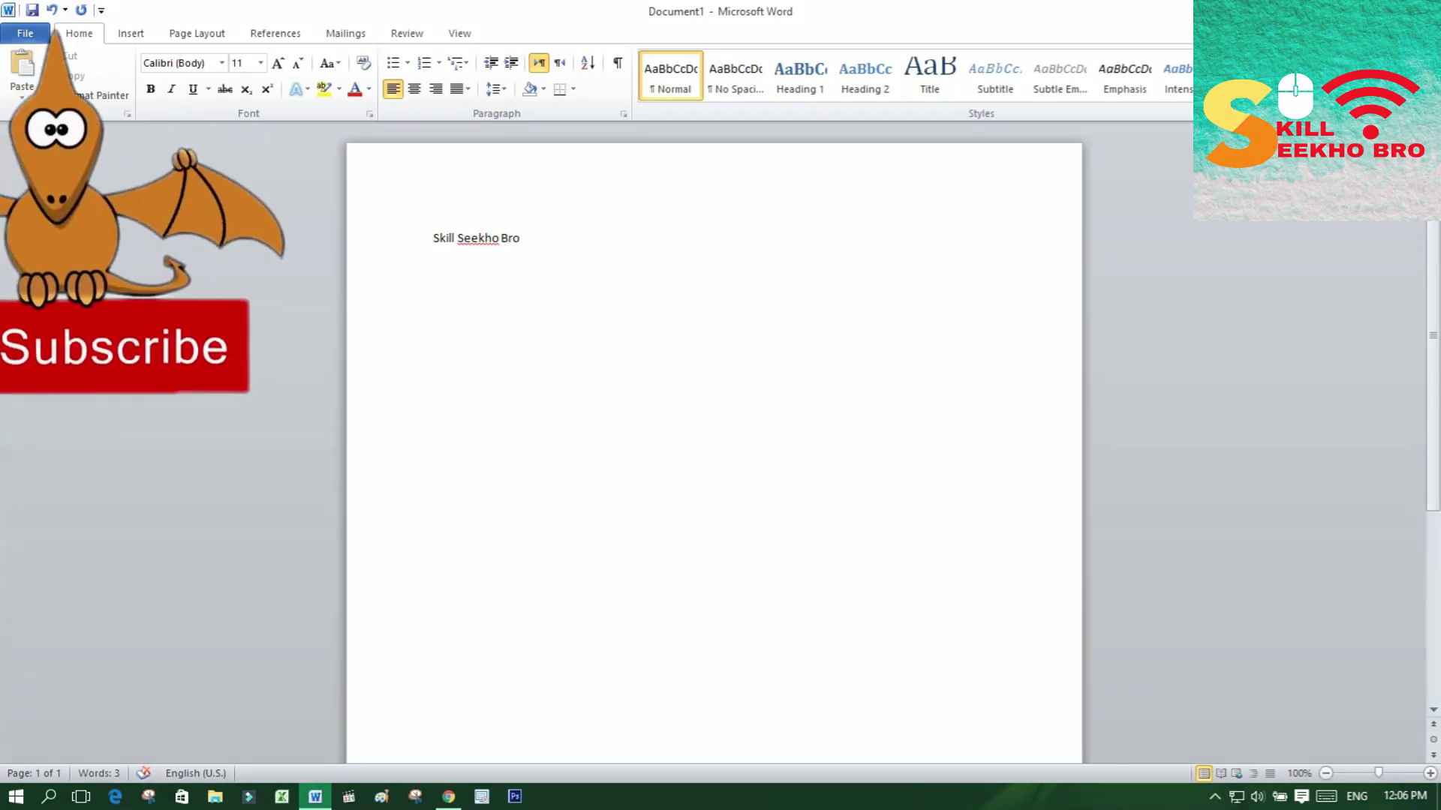
Select the whole document and enlarge its text one point at a time to font size 67
key(ctrl+a)
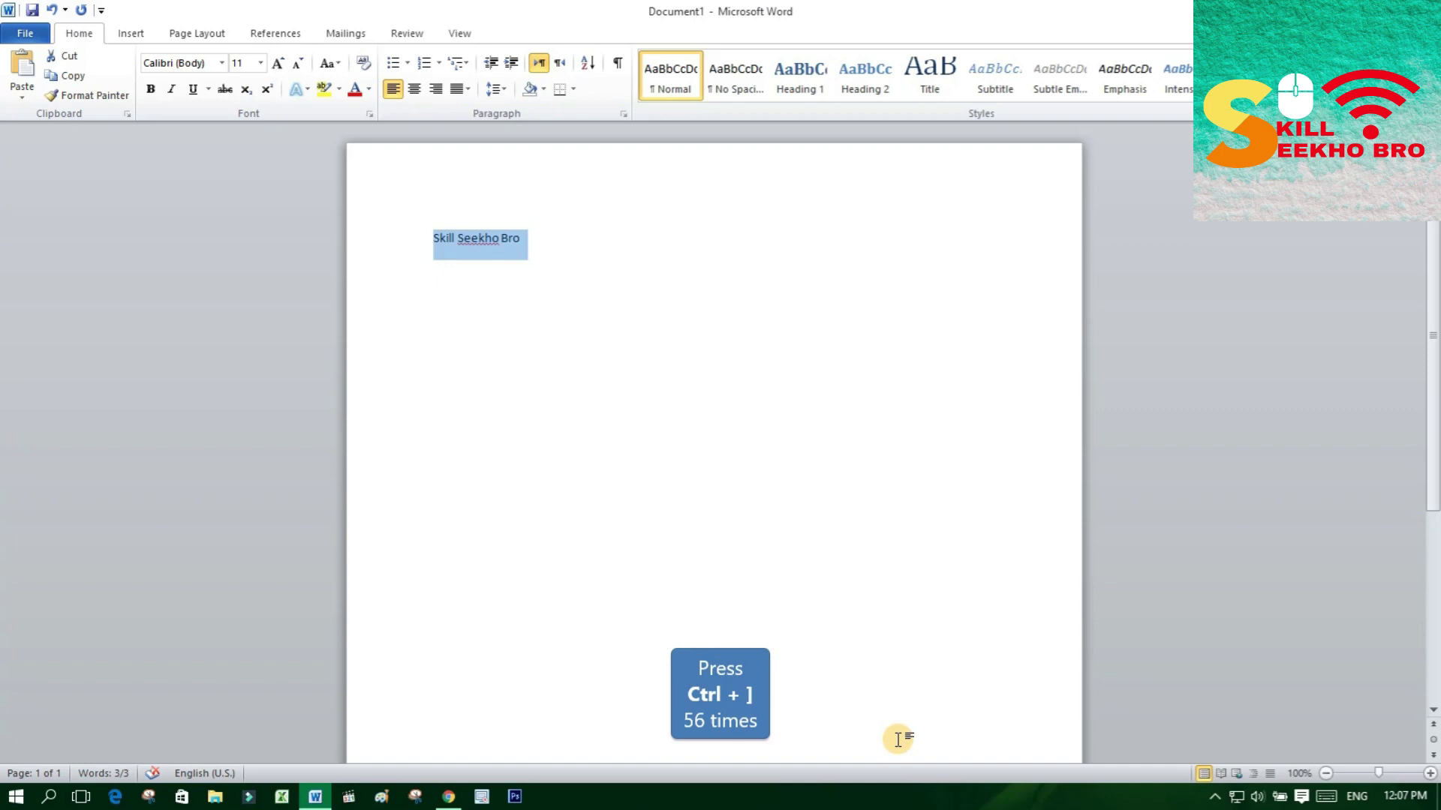
key(ctrl+bracketright)
key(ctrl+bracketright)
key(ctrl+bracketright)
key(ctrl+bracketright)
key(ctrl+bracketright)
key(ctrl+bracketright)
key(ctrl+bracketright)
key(ctrl+bracketright)
key(ctrl+bracketright)
key(ctrl+bracketright)
key(ctrl+bracketright)
key(ctrl+bracketright)
key(ctrl+bracketright)
key(ctrl+bracketright)
key(ctrl+bracketright)
key(ctrl+bracketright)
key(ctrl+bracketright)
key(ctrl+bracketright)
key(ctrl+bracketright)
key(ctrl+bracketright)
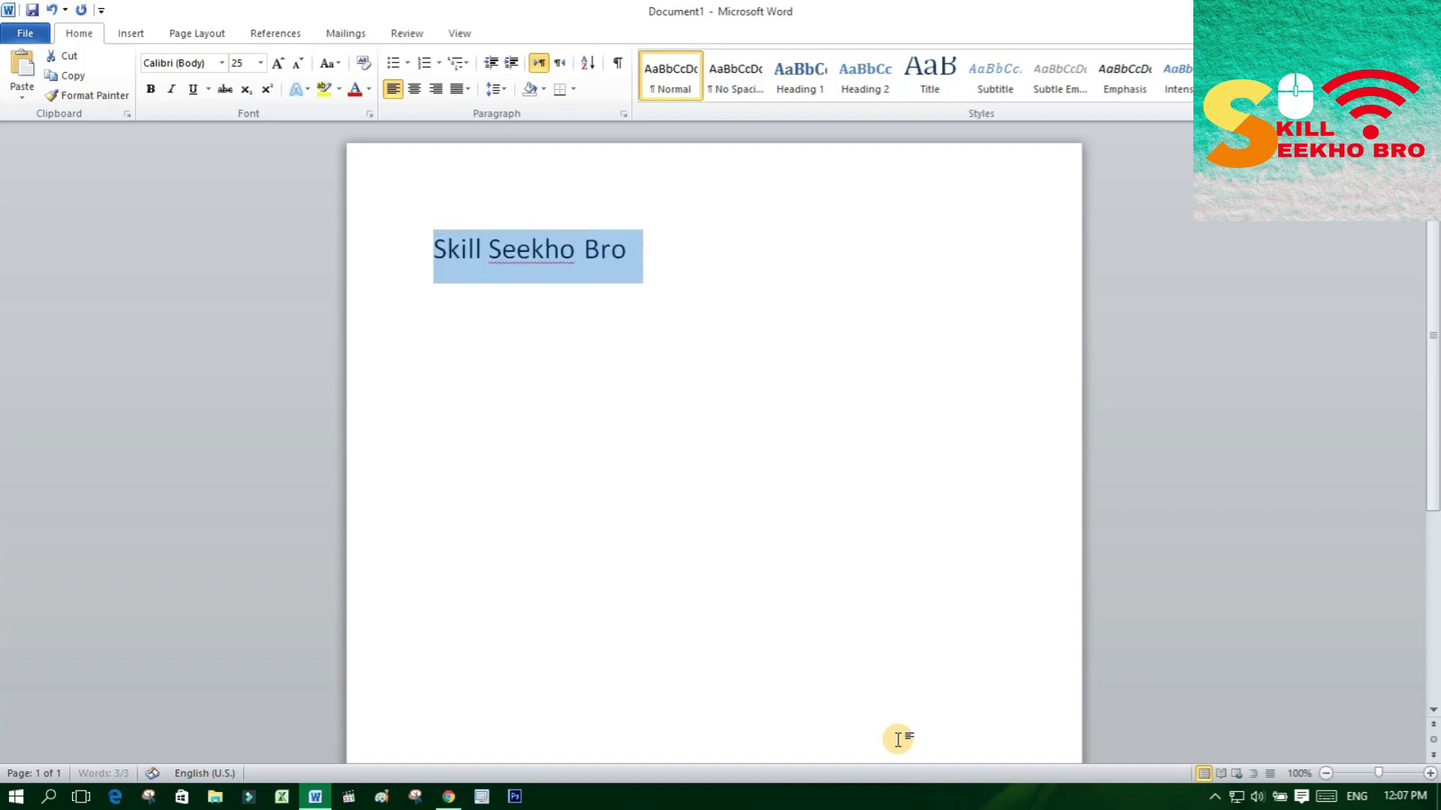
key(ctrl+bracketright)
key(ctrl+bracketright)
key(ctrl+bracketright)
key(ctrl+bracketright)
key(ctrl+bracketright)
key(ctrl+bracketright)
key(ctrl+bracketright)
key(ctrl+bracketright)
key(ctrl+bracketright)
key(ctrl+bracketright)
key(ctrl+bracketright)
key(ctrl+bracketright)
key(ctrl+bracketright)
key(ctrl+bracketright)
key(ctrl+bracketright)
key(ctrl+bracketright)
key(ctrl+bracketright)
key(ctrl+bracketright)
key(ctrl+bracketright)
key(ctrl+bracketright)
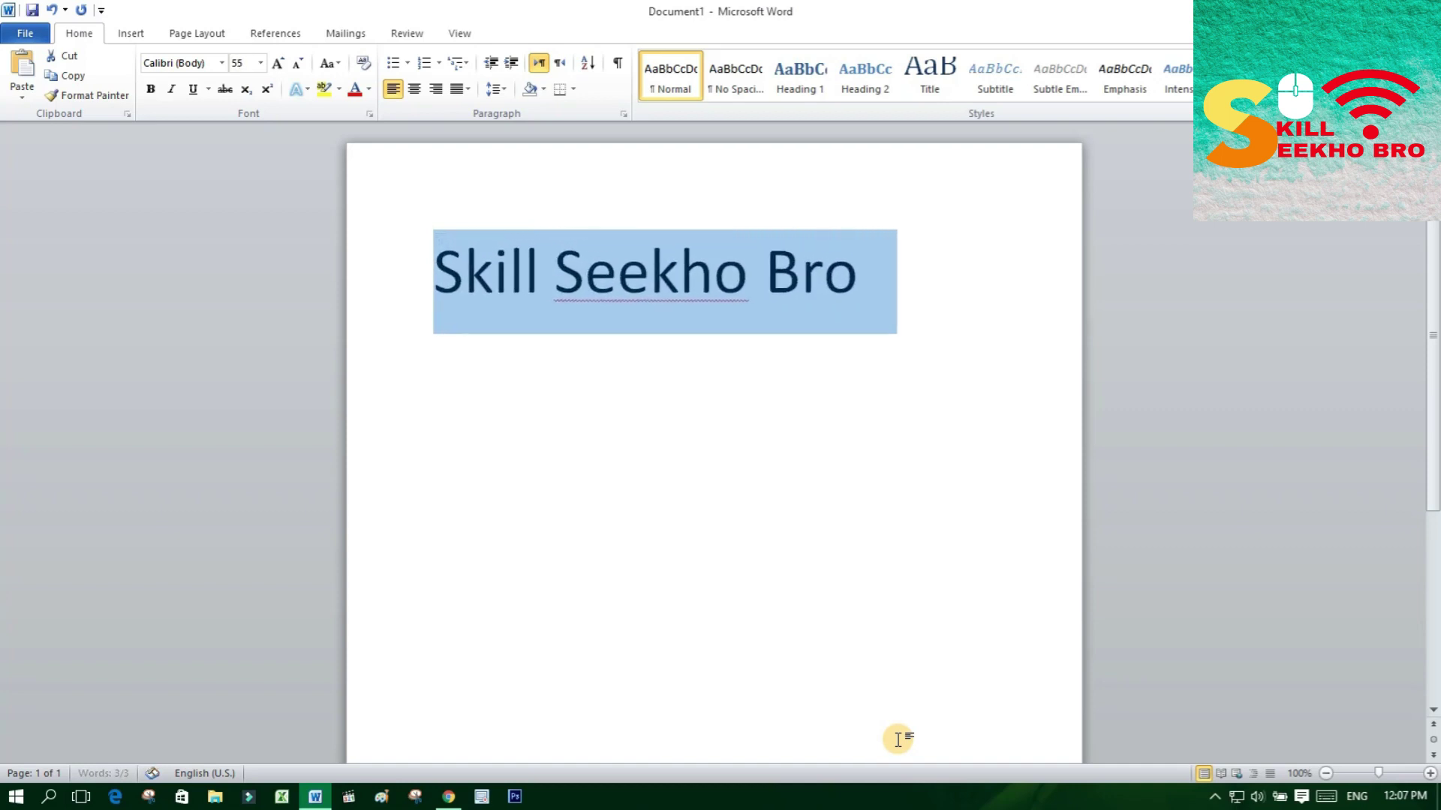
key(ctrl+bracketright)
key(ctrl+bracketright)
key(ctrl+bracketright)
key(ctrl+bracketright)
key(ctrl+bracketright)
key(ctrl+bracketright)
key(ctrl+bracketright)
key(ctrl+bracketright)
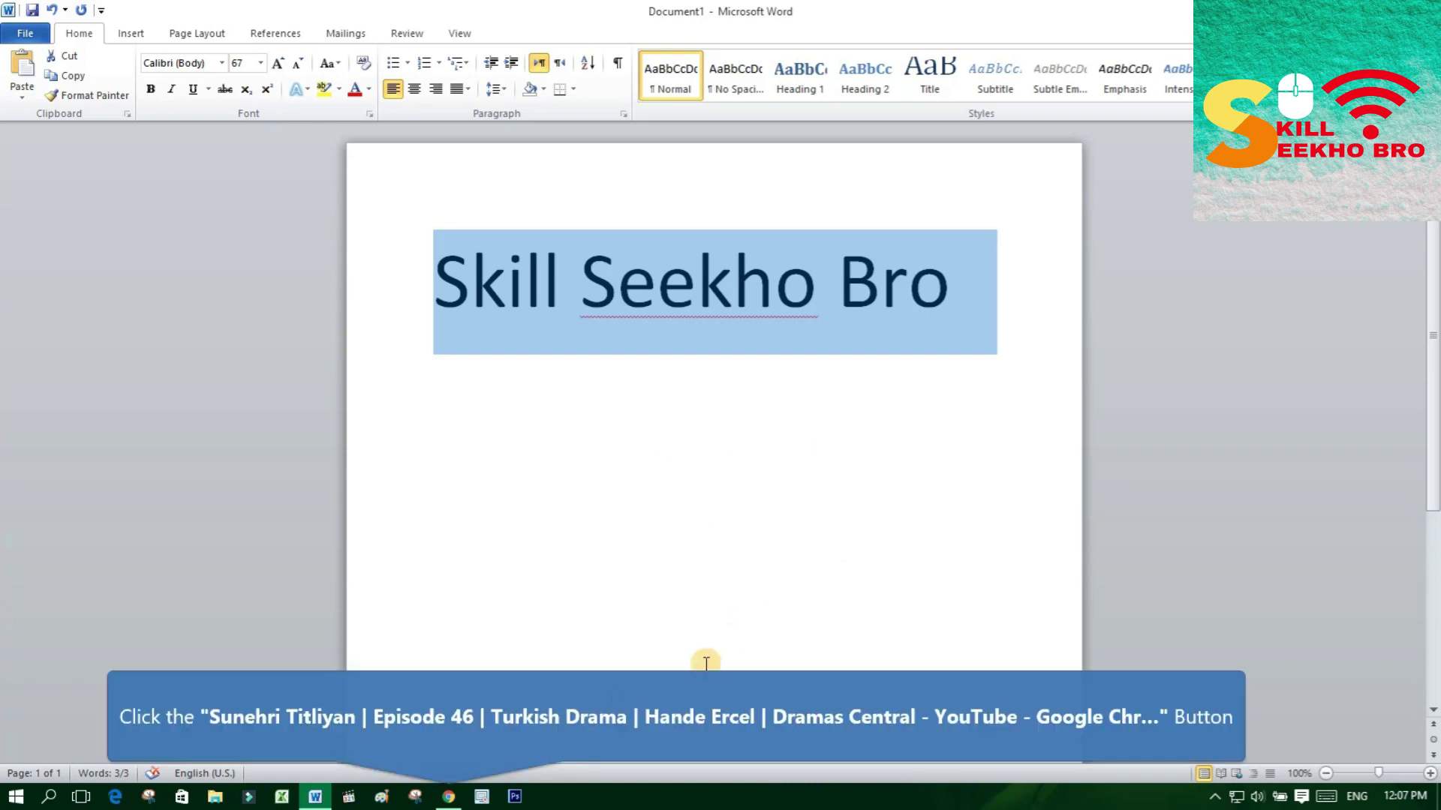
Switch to Chrome and select all the content on the WhatsApp page
click(448, 798)
click(280, 15)
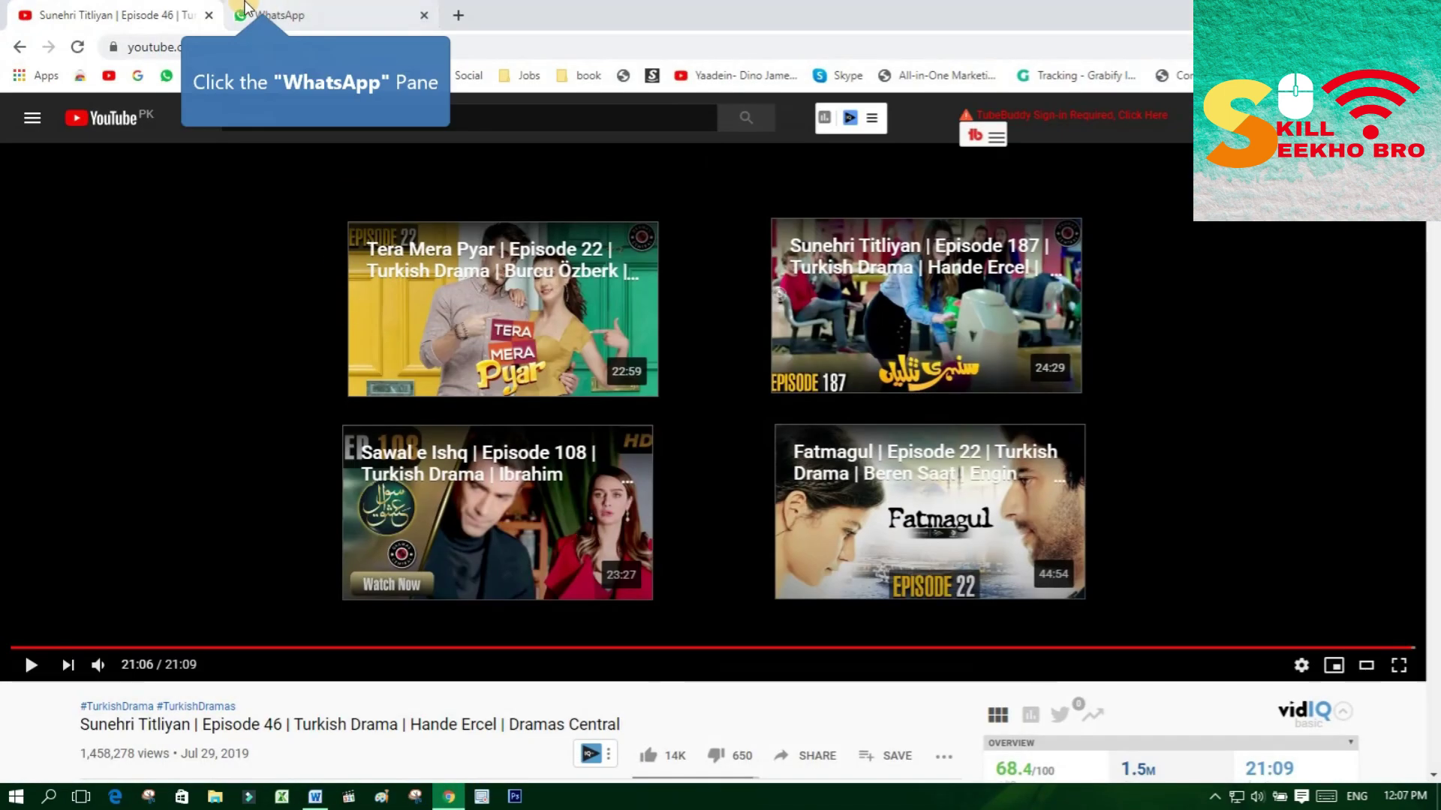
click(105, 8)
click(391, 15)
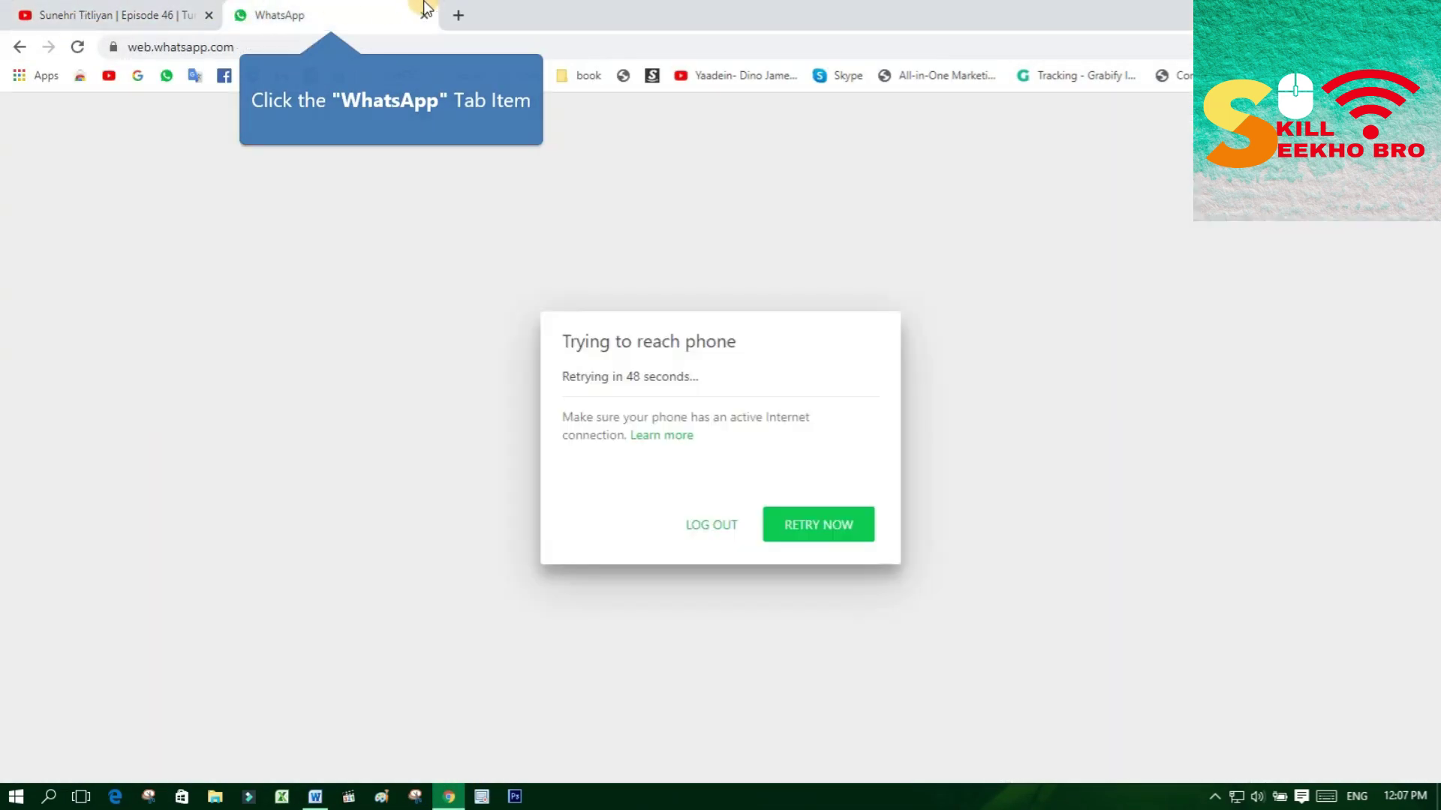
key(ctrl+a)
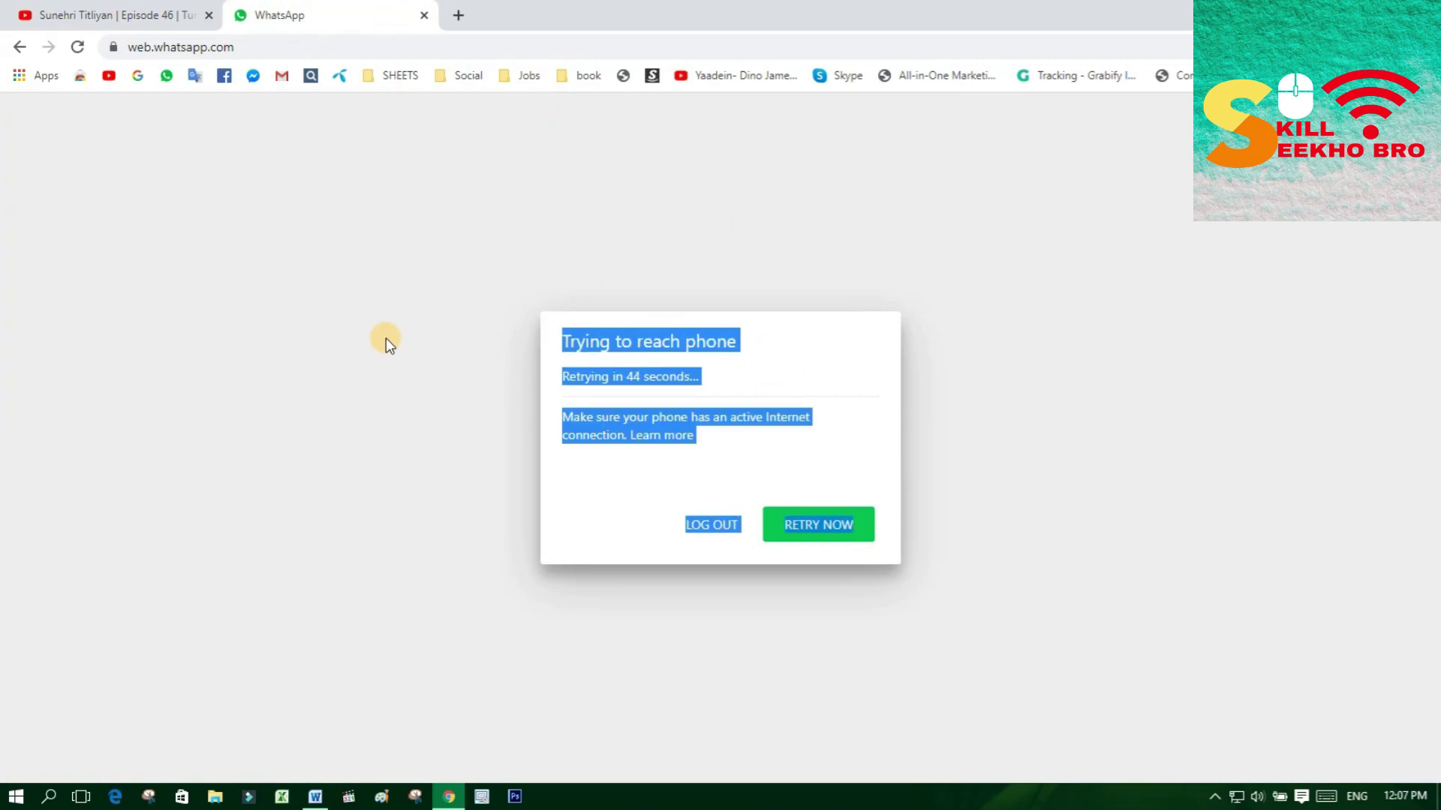
Select all the content of the YouTube video page and look over the selection down to the comments
click(110, 7)
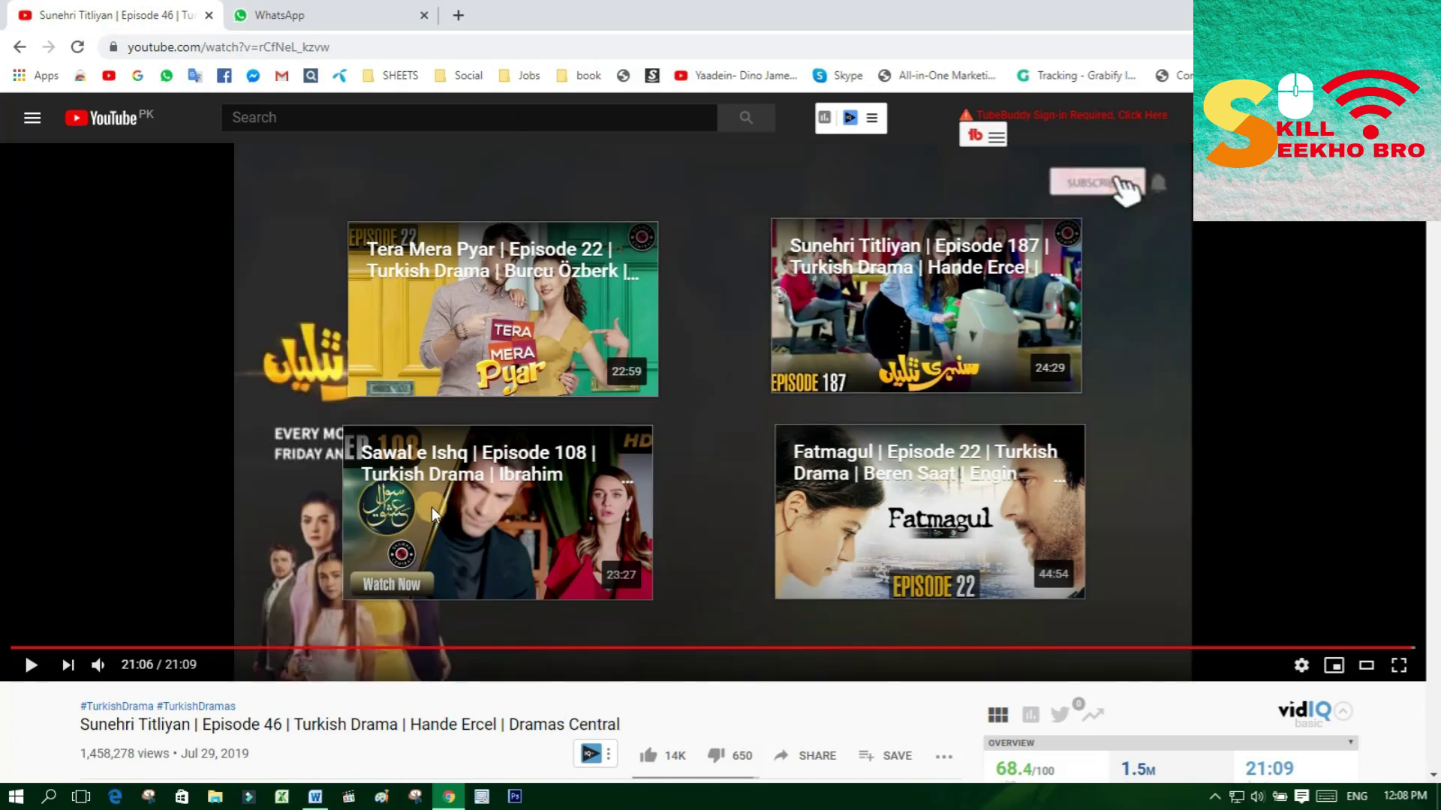
key(ctrl+a)
scroll(332, 682, down, 4)
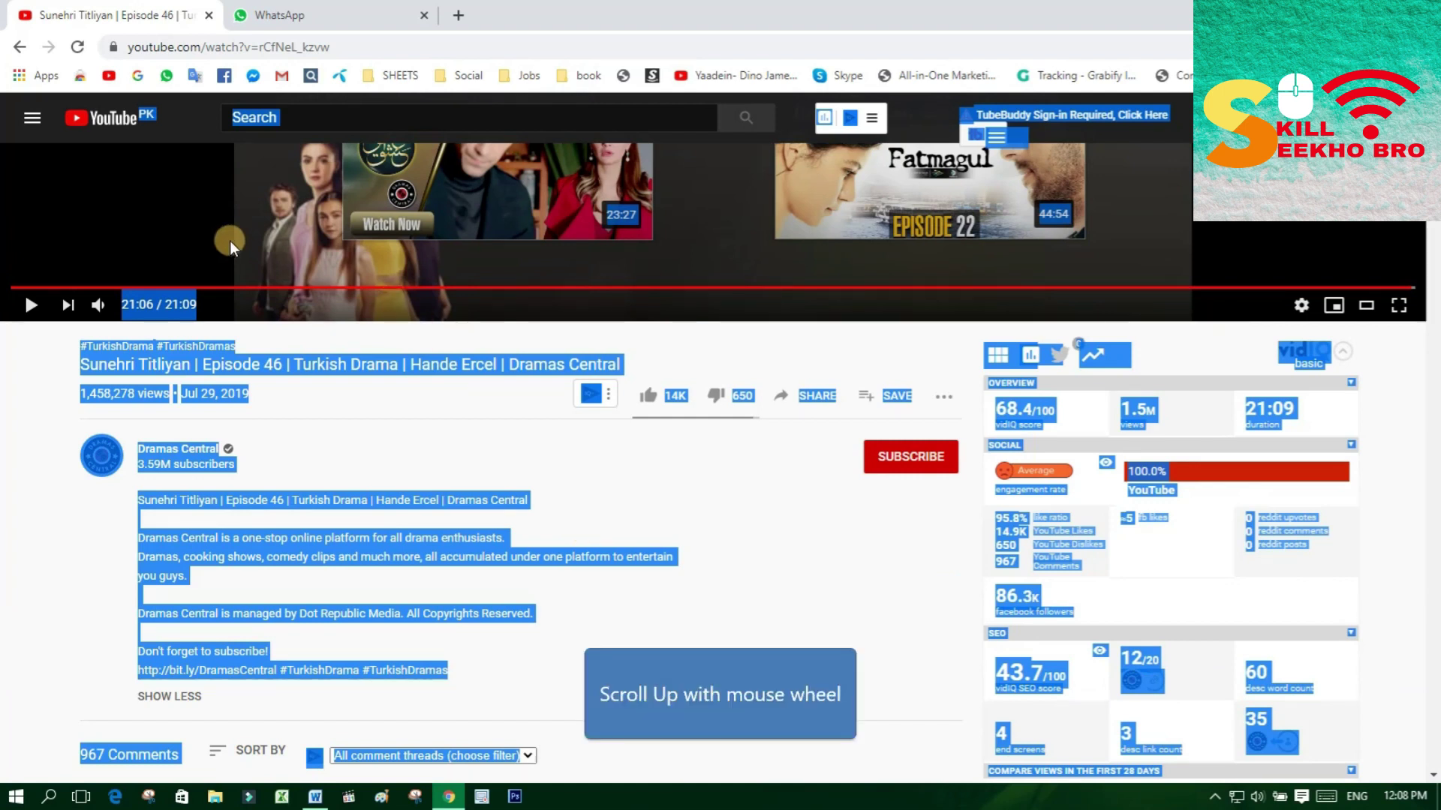
scroll(570, 453, up, 1)
scroll(570, 453, up, 3)
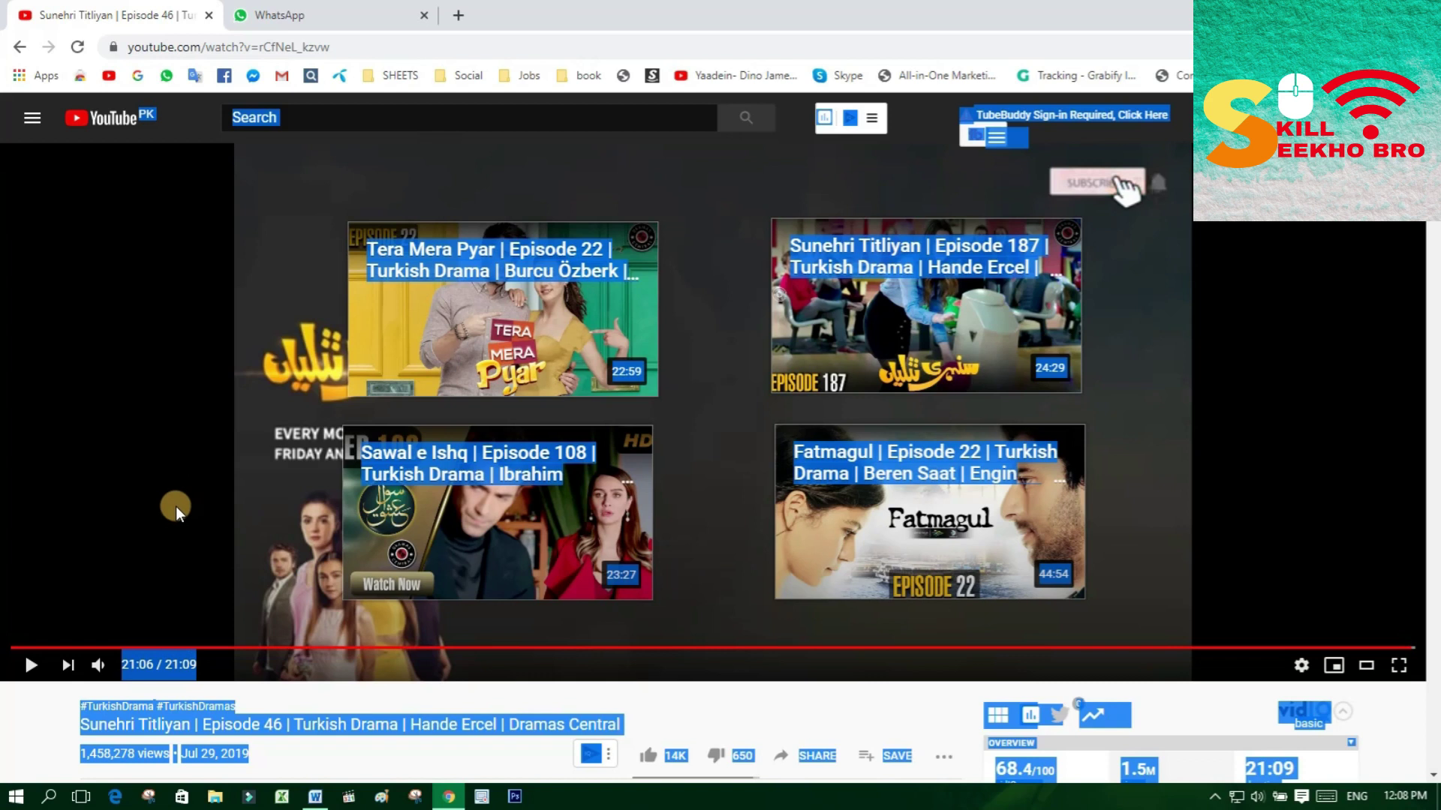
Switch back to Word and make the selected "Skill Seekho Bro" text bold
click(316, 796)
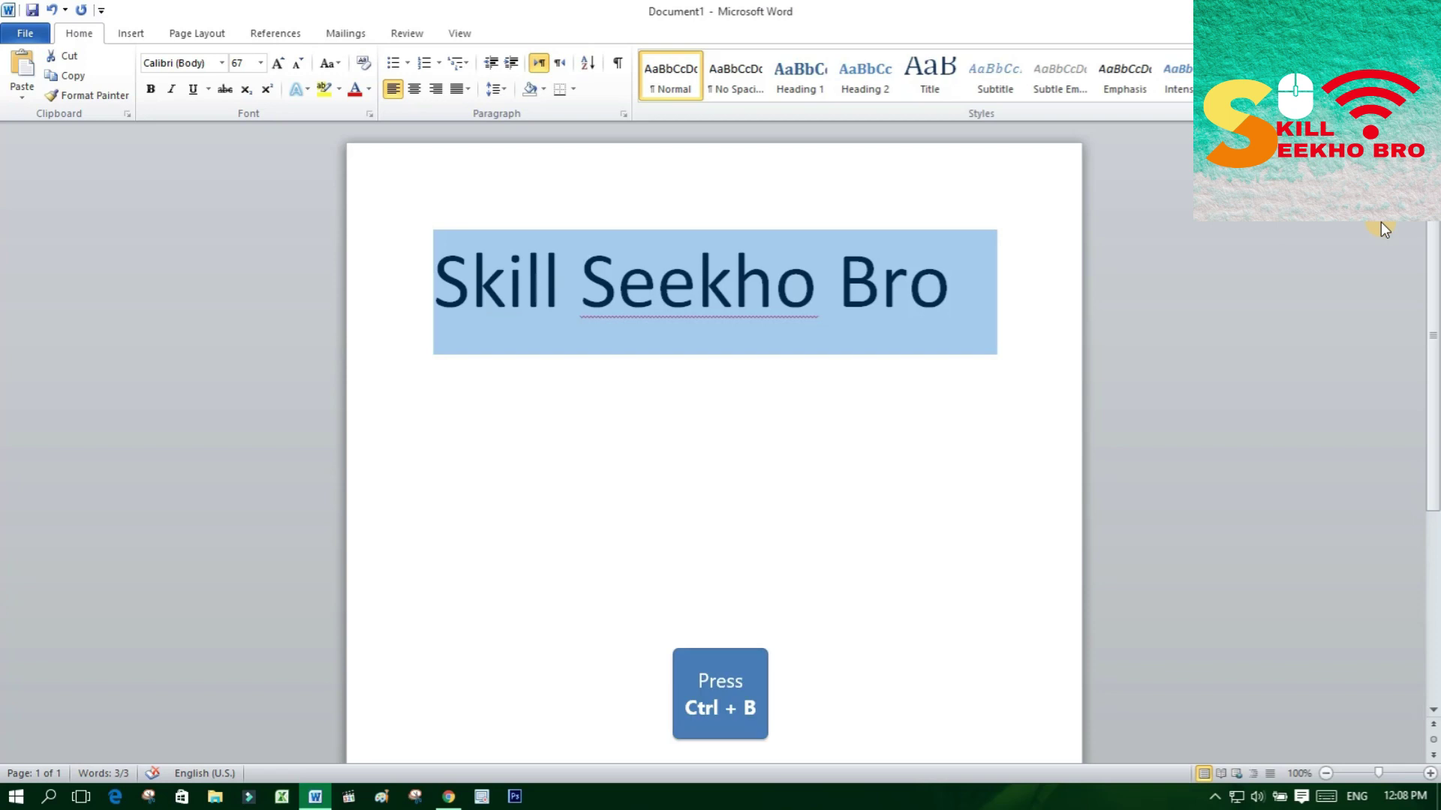
key(ctrl+b)
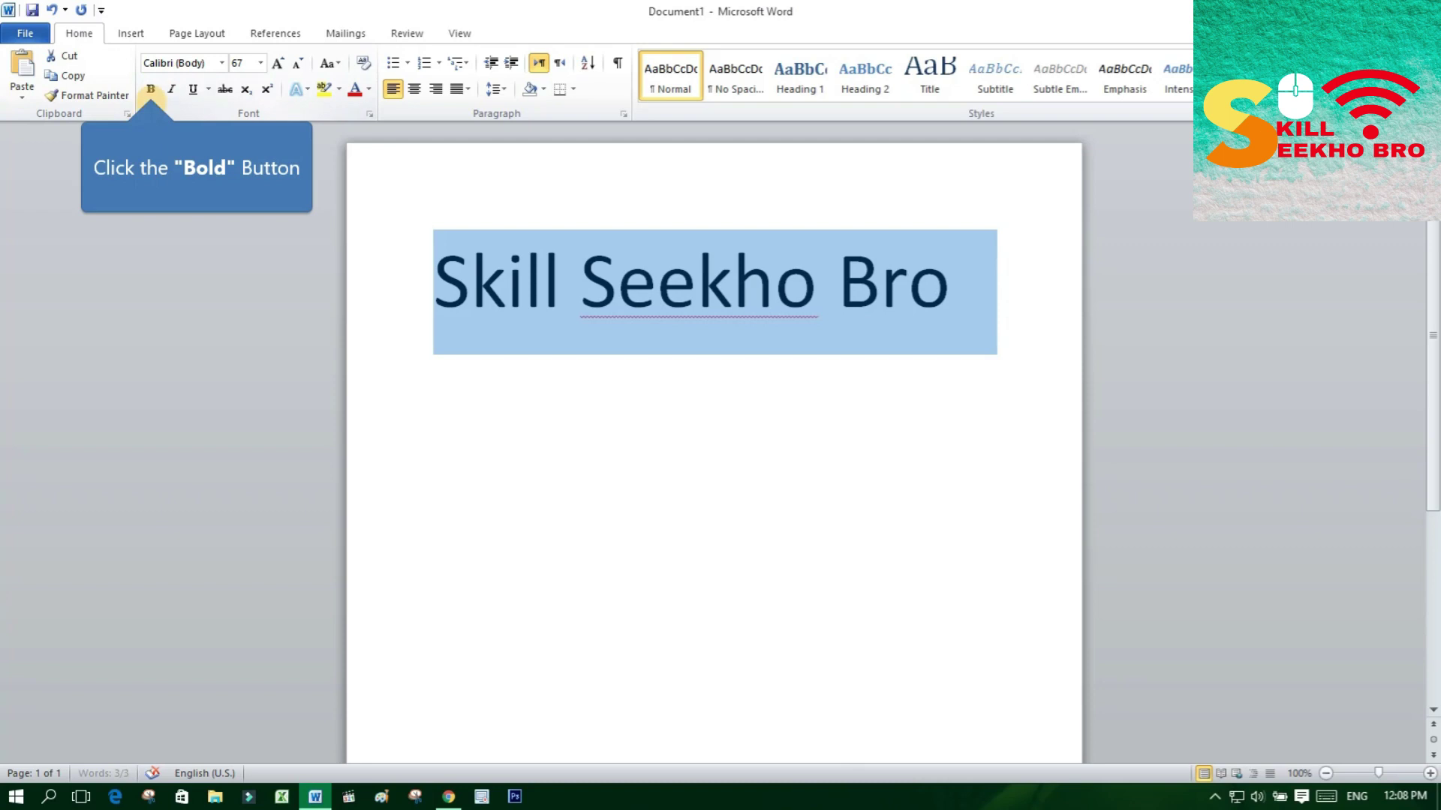
click(151, 90)
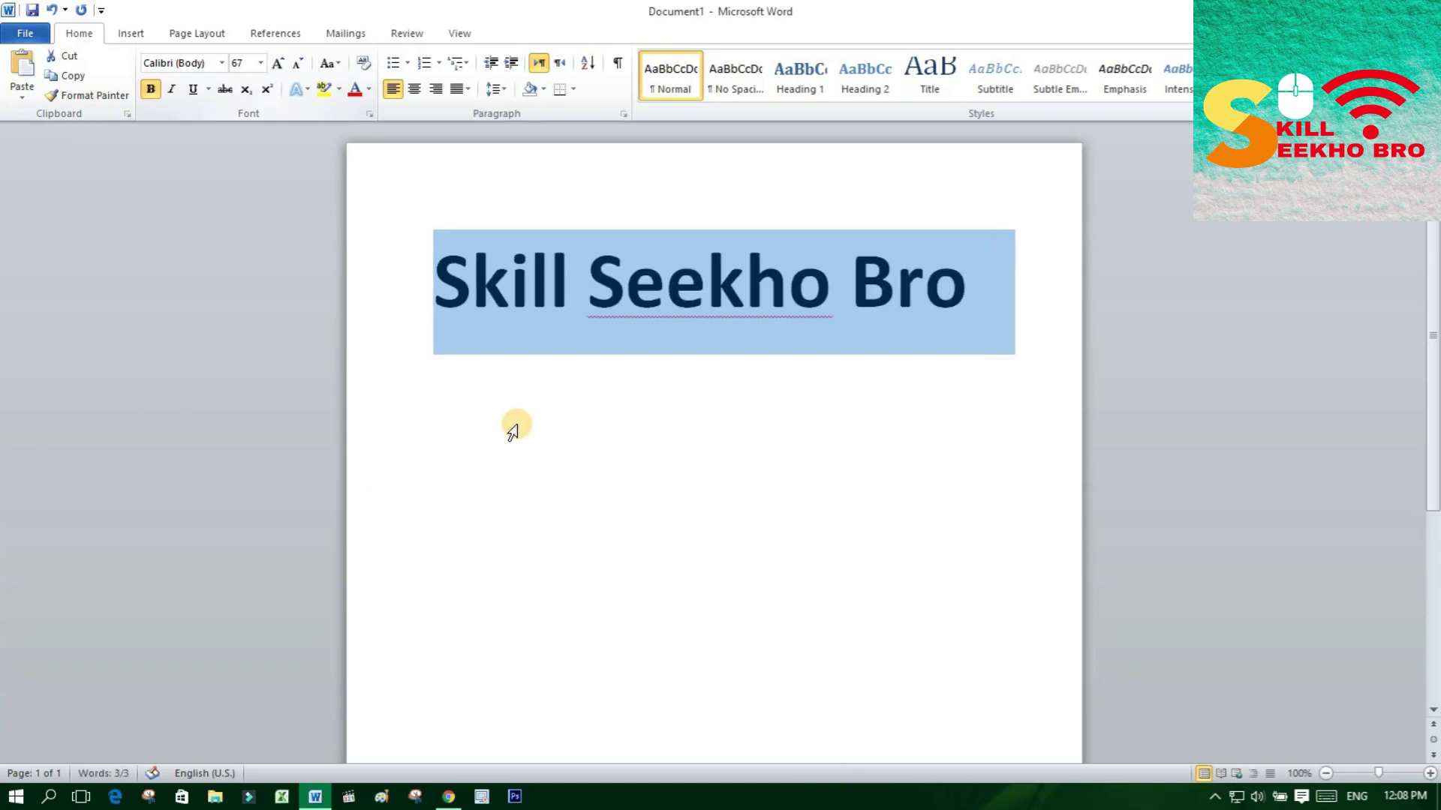
Copy the "Skill Seekho Bro" line and paste it on a new line below the original
click(821, 283)
drag(988, 286, 295, 277)
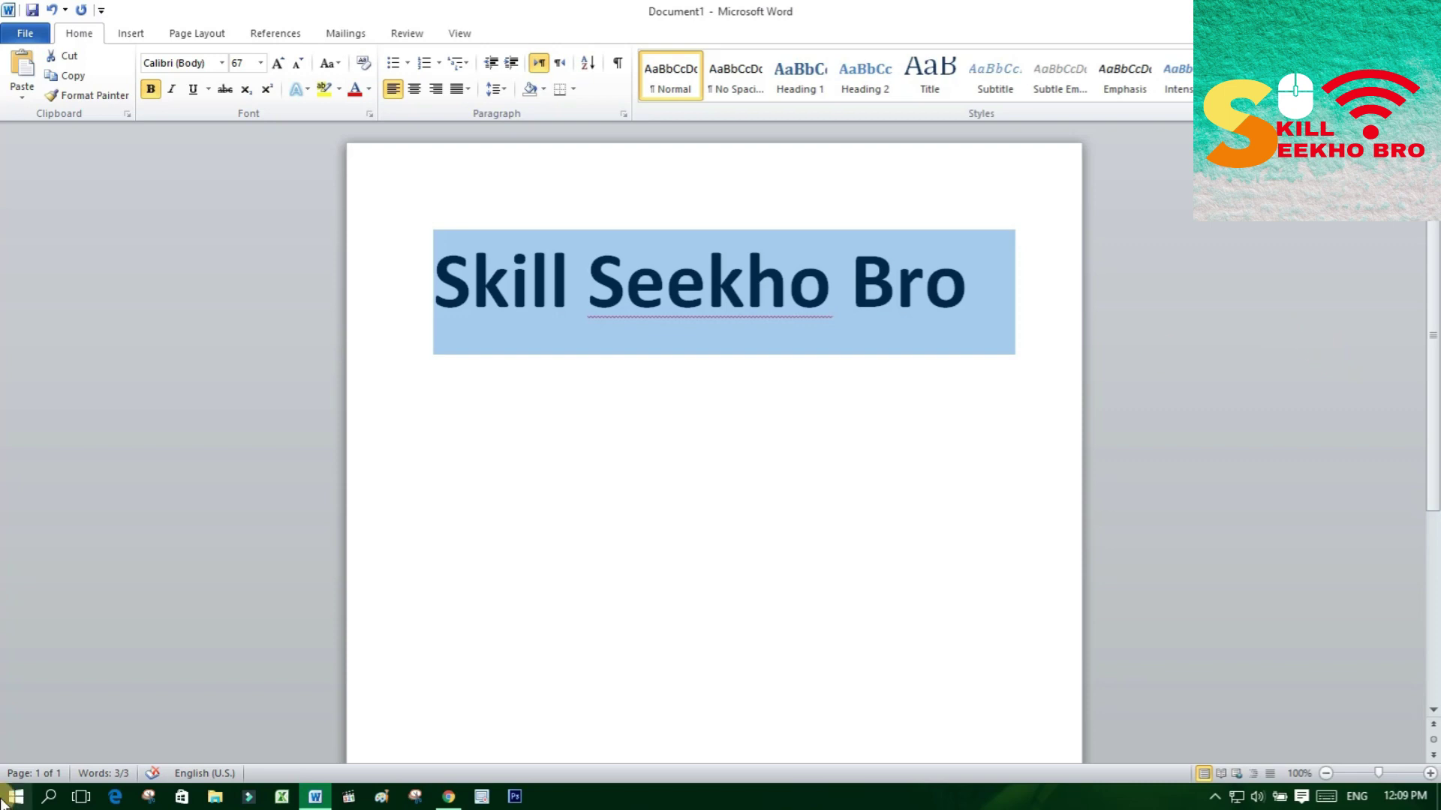
key(ctrl+c)
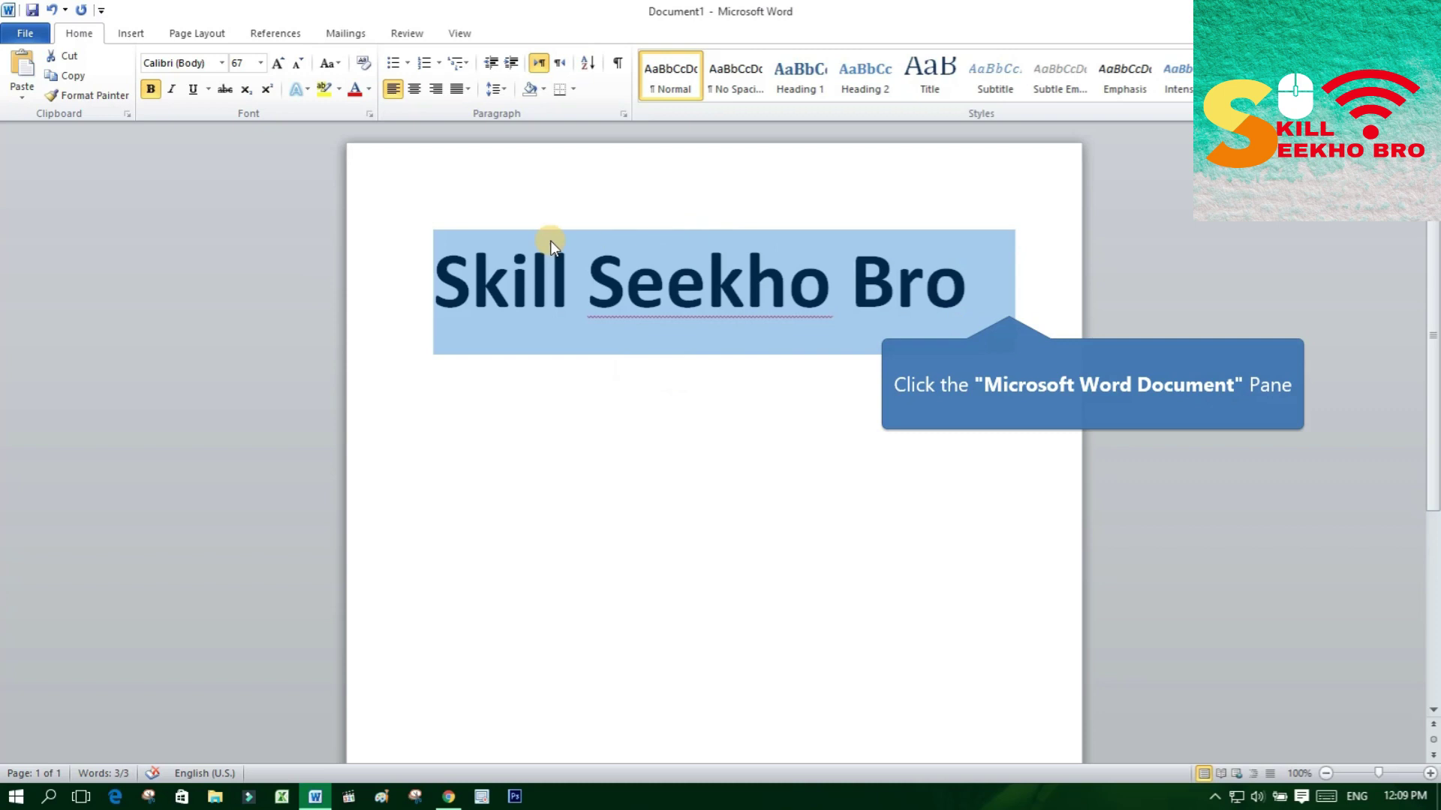
click(1003, 302)
key(Return)
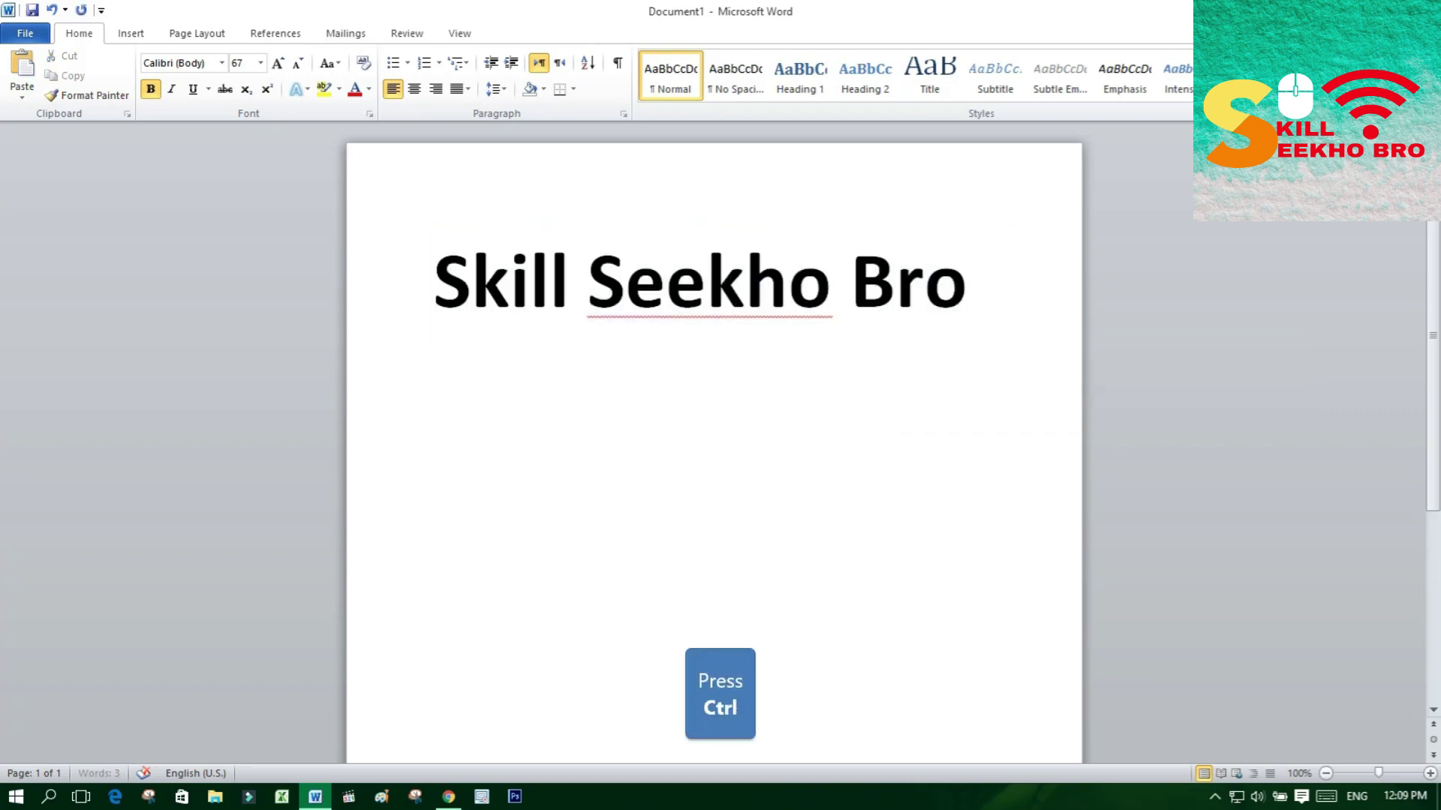
key(ctrl)
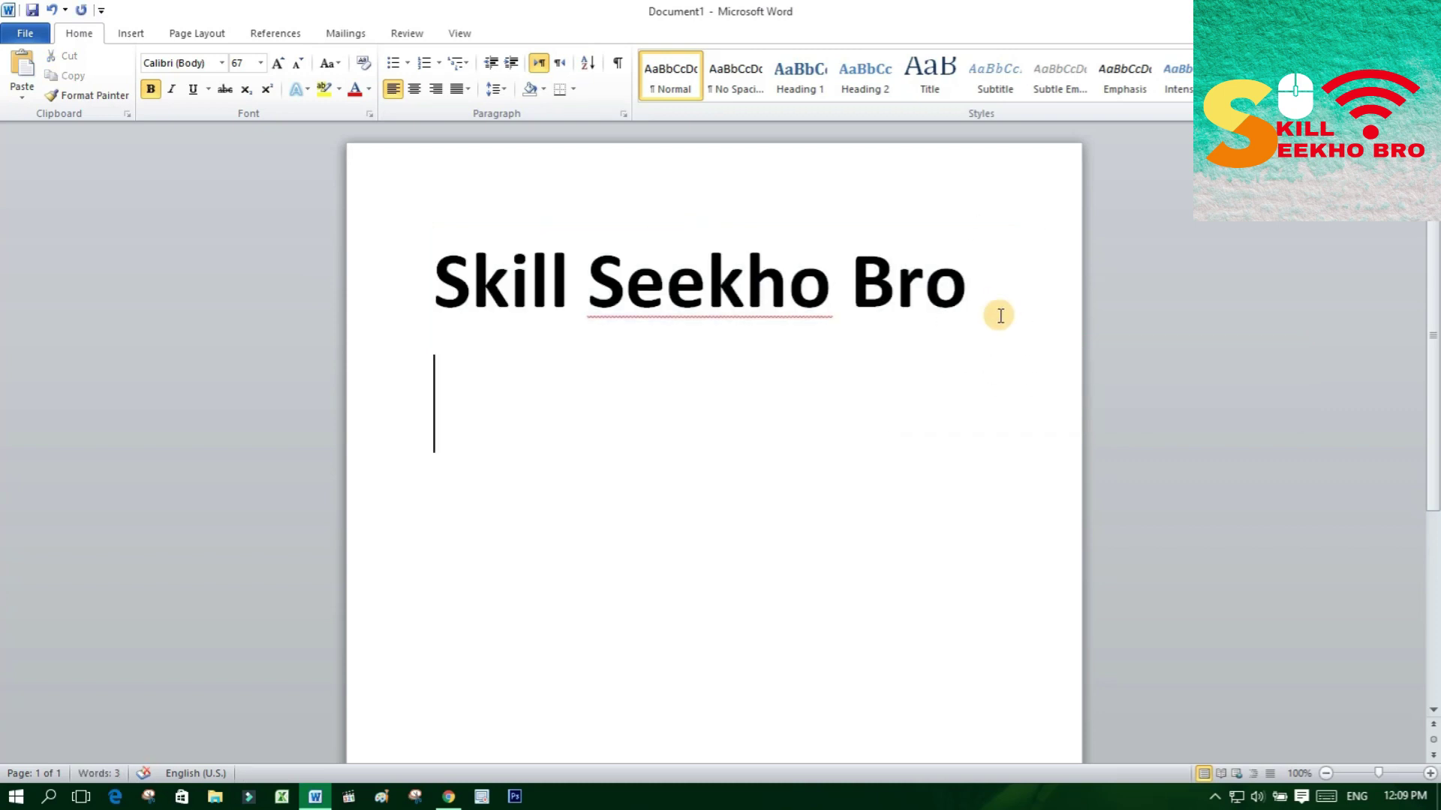
right_click(522, 432)
click(502, 464)
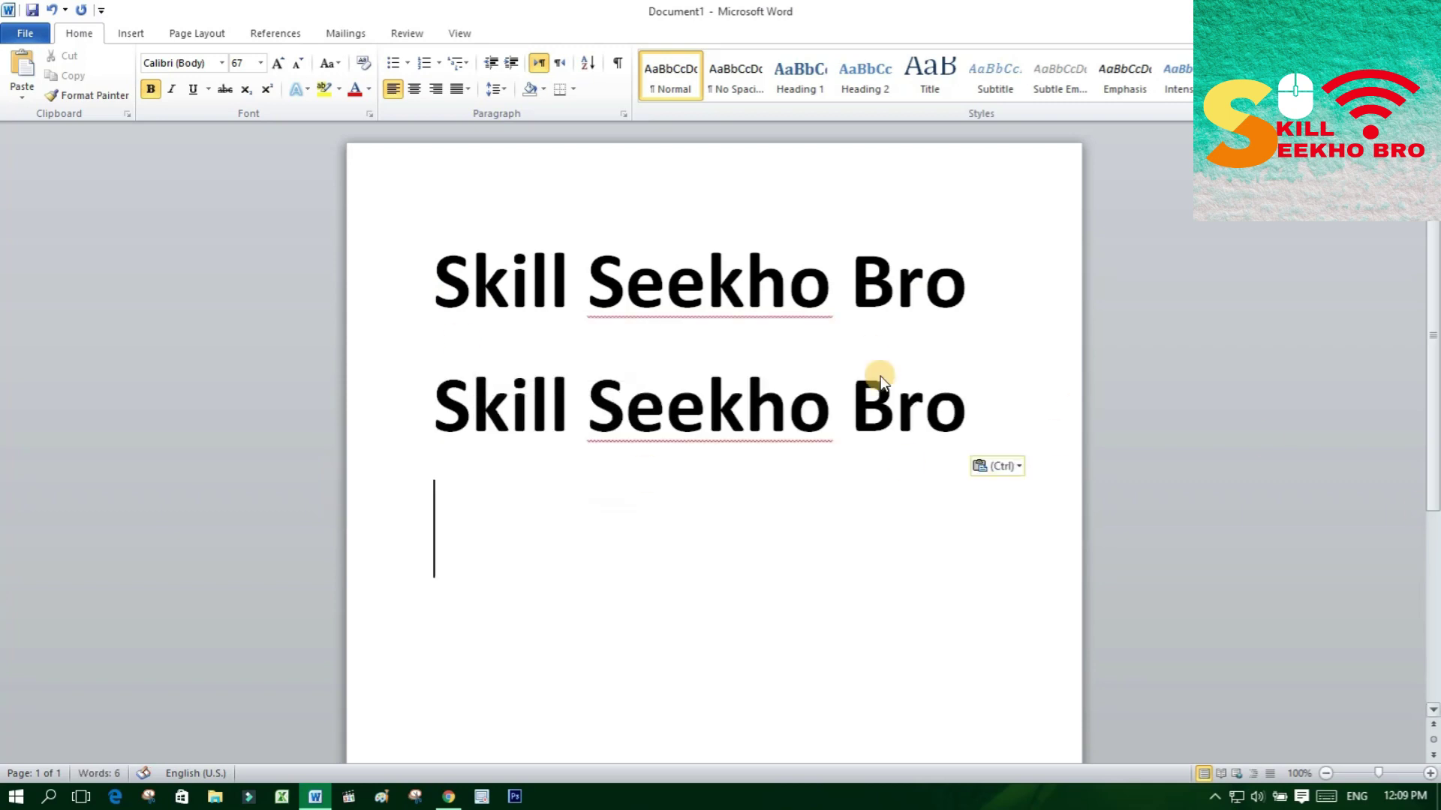
Delete the pasted duplicate of the "Skill Seekho Bro" line
drag(1058, 418, 637, 409)
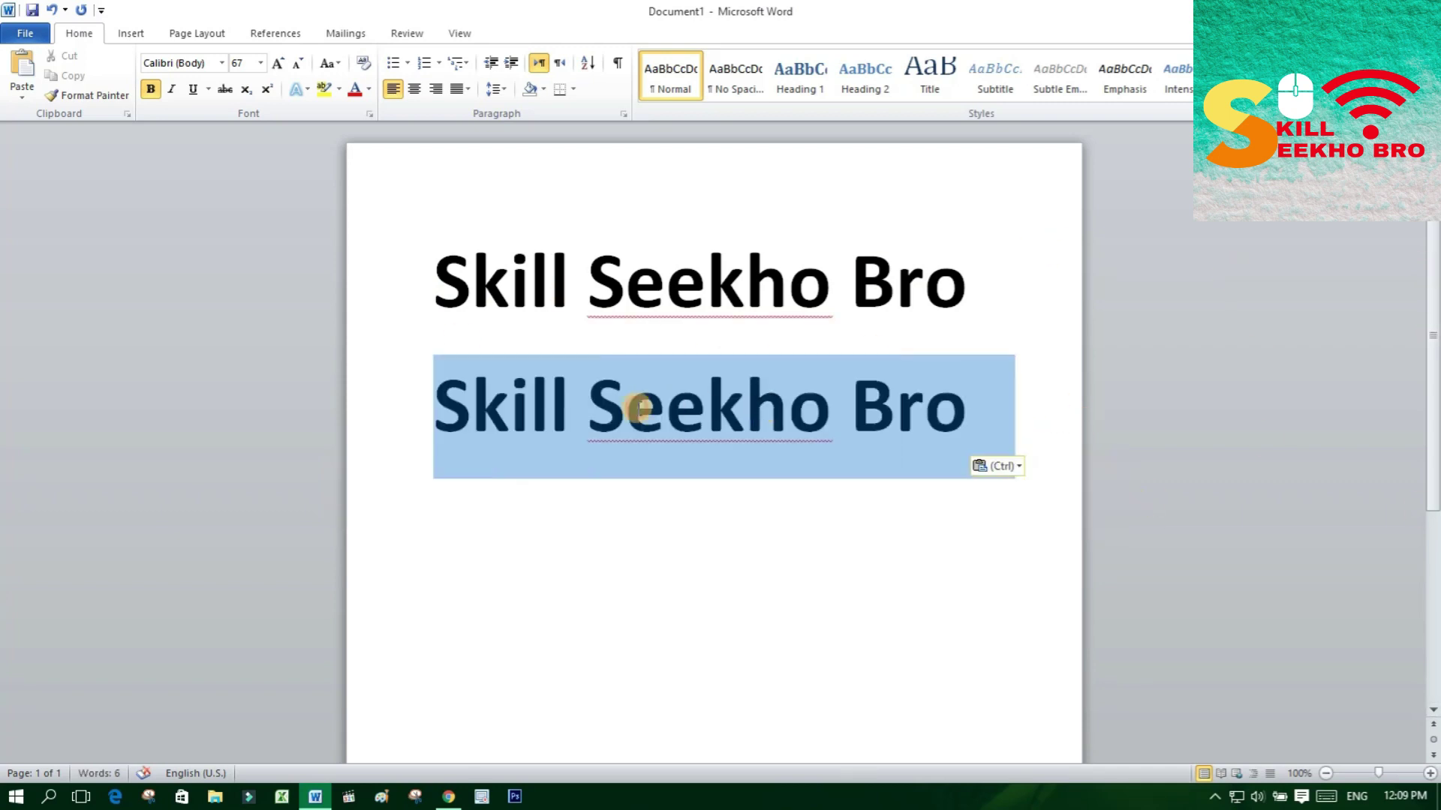
key(Delete)
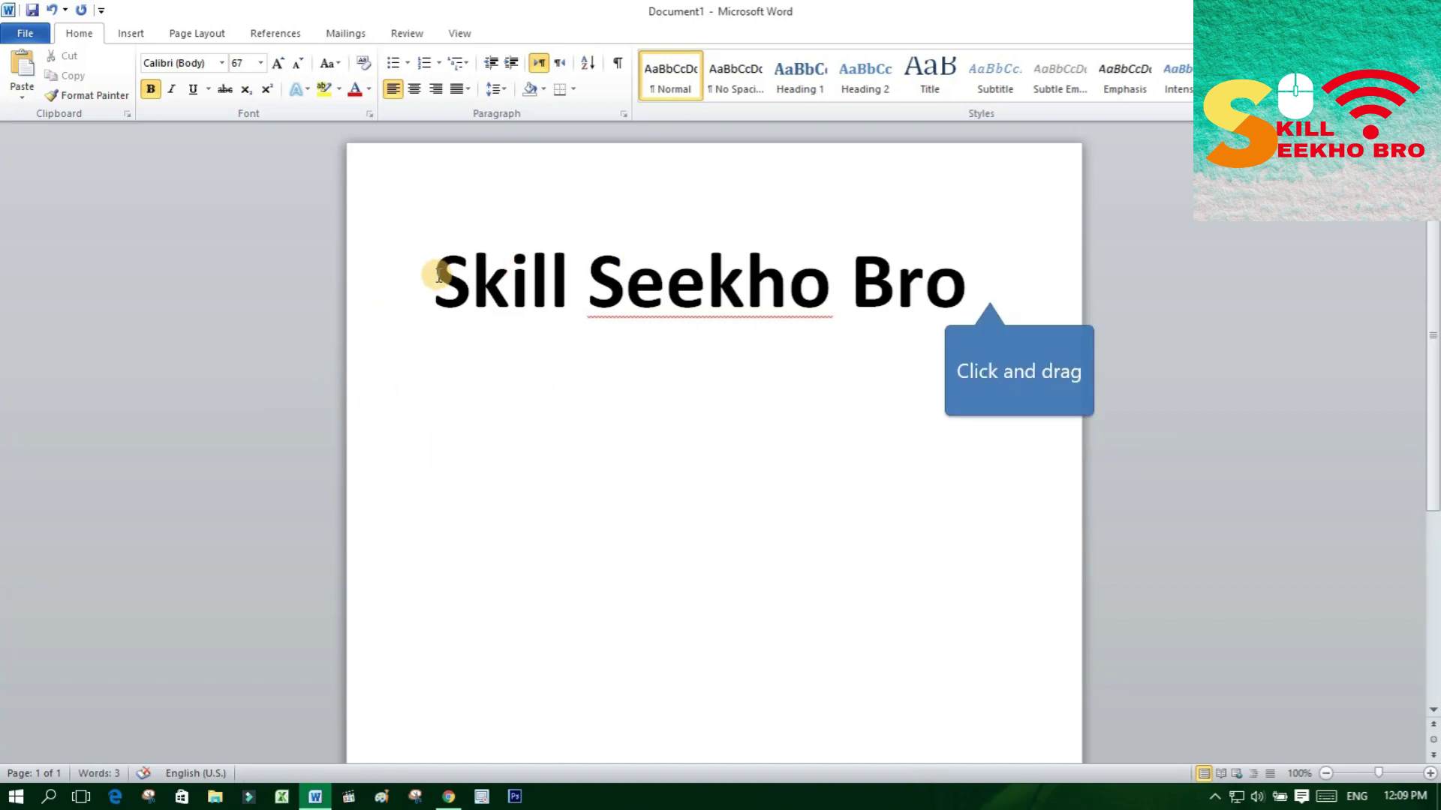
Select the remaining "Skill Seekho Bro" line and copy it to the clipboard
drag(971, 264, 379, 261)
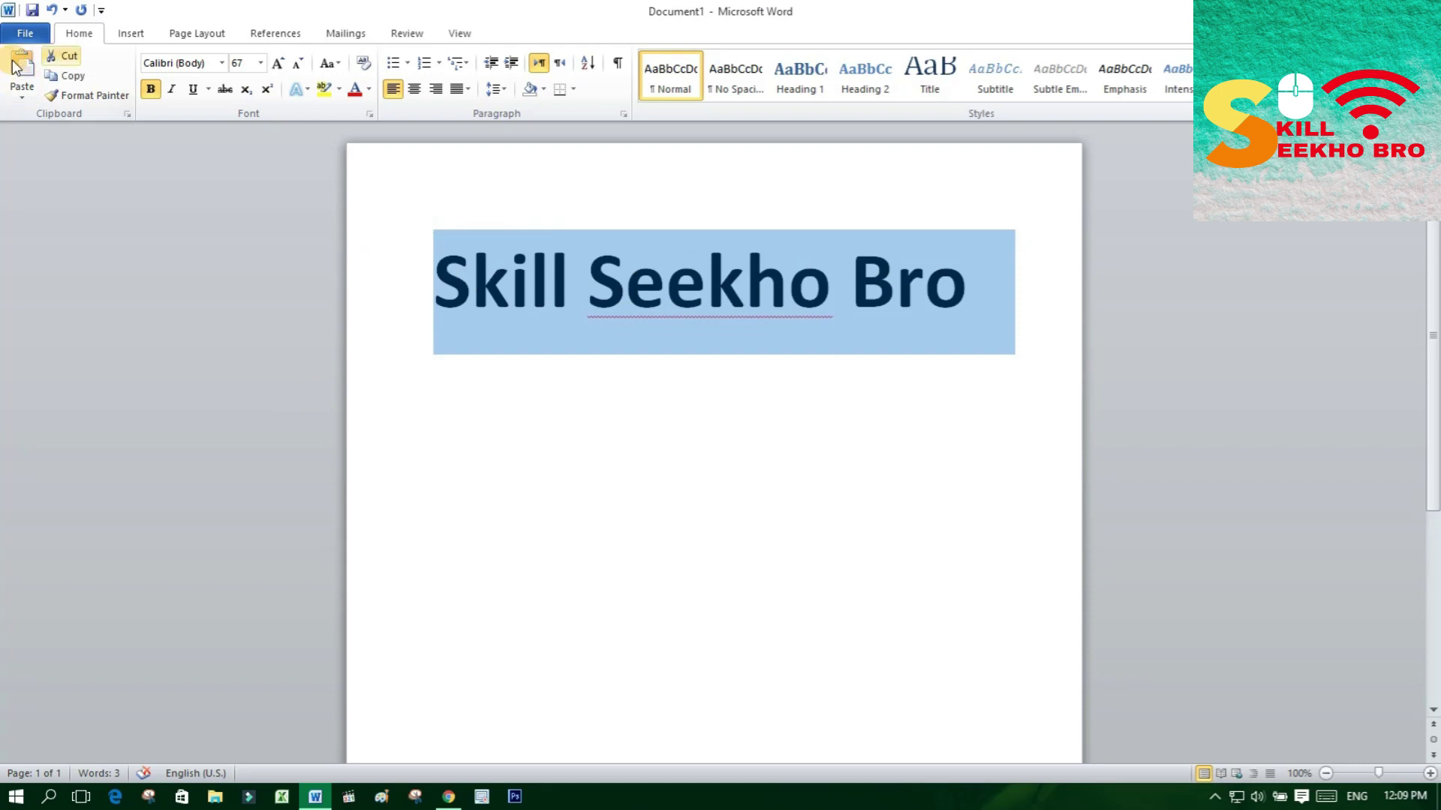
click(75, 74)
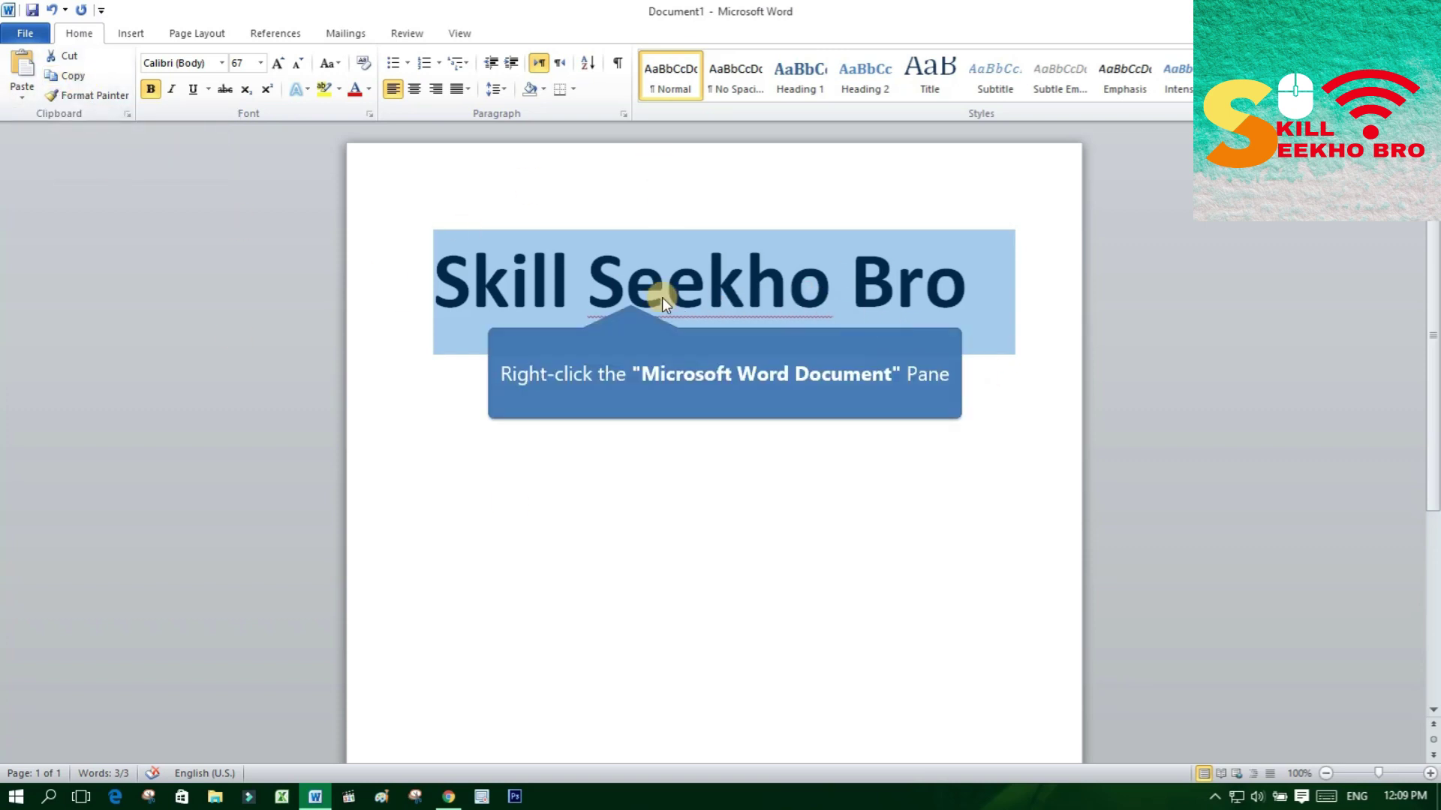
right_click(629, 291)
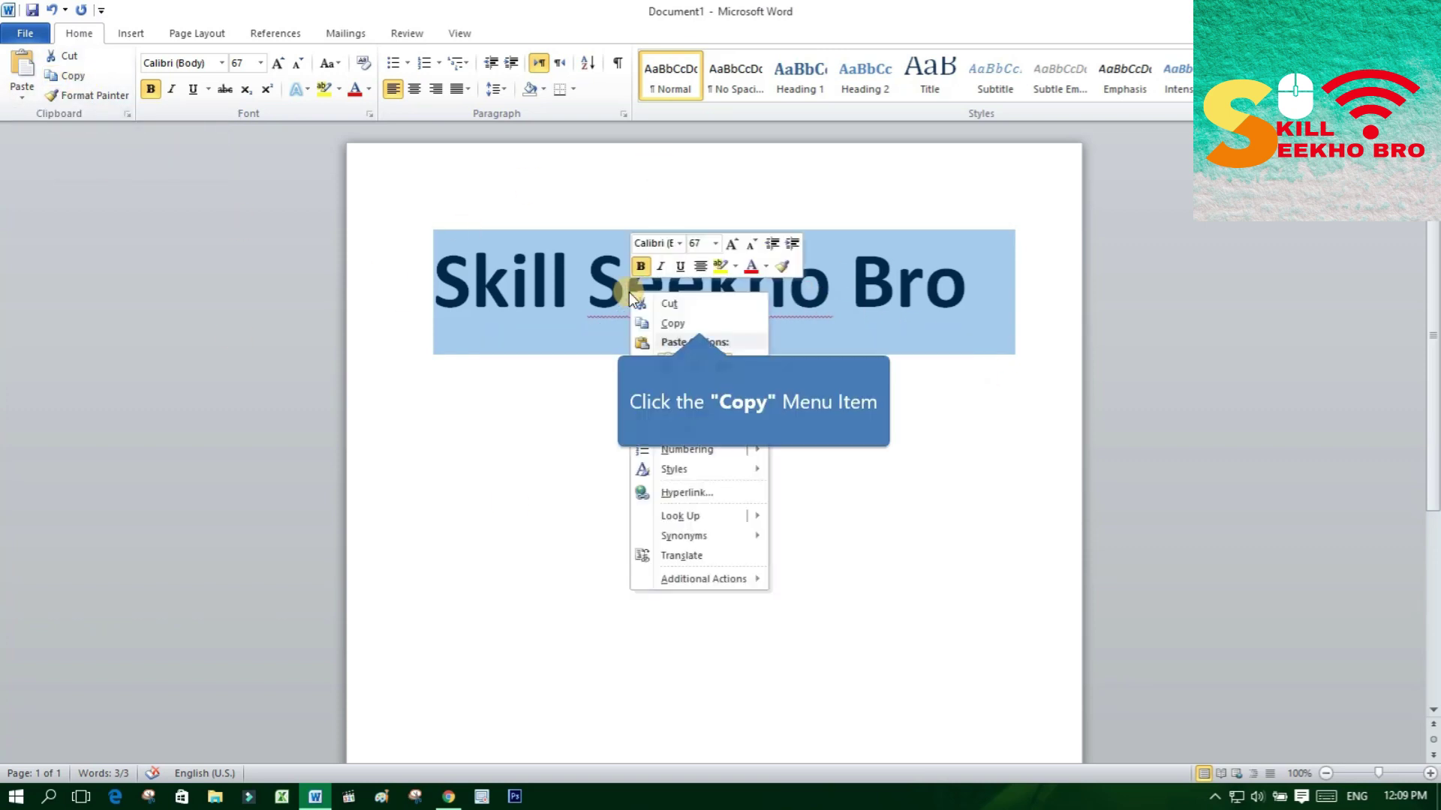
click(666, 323)
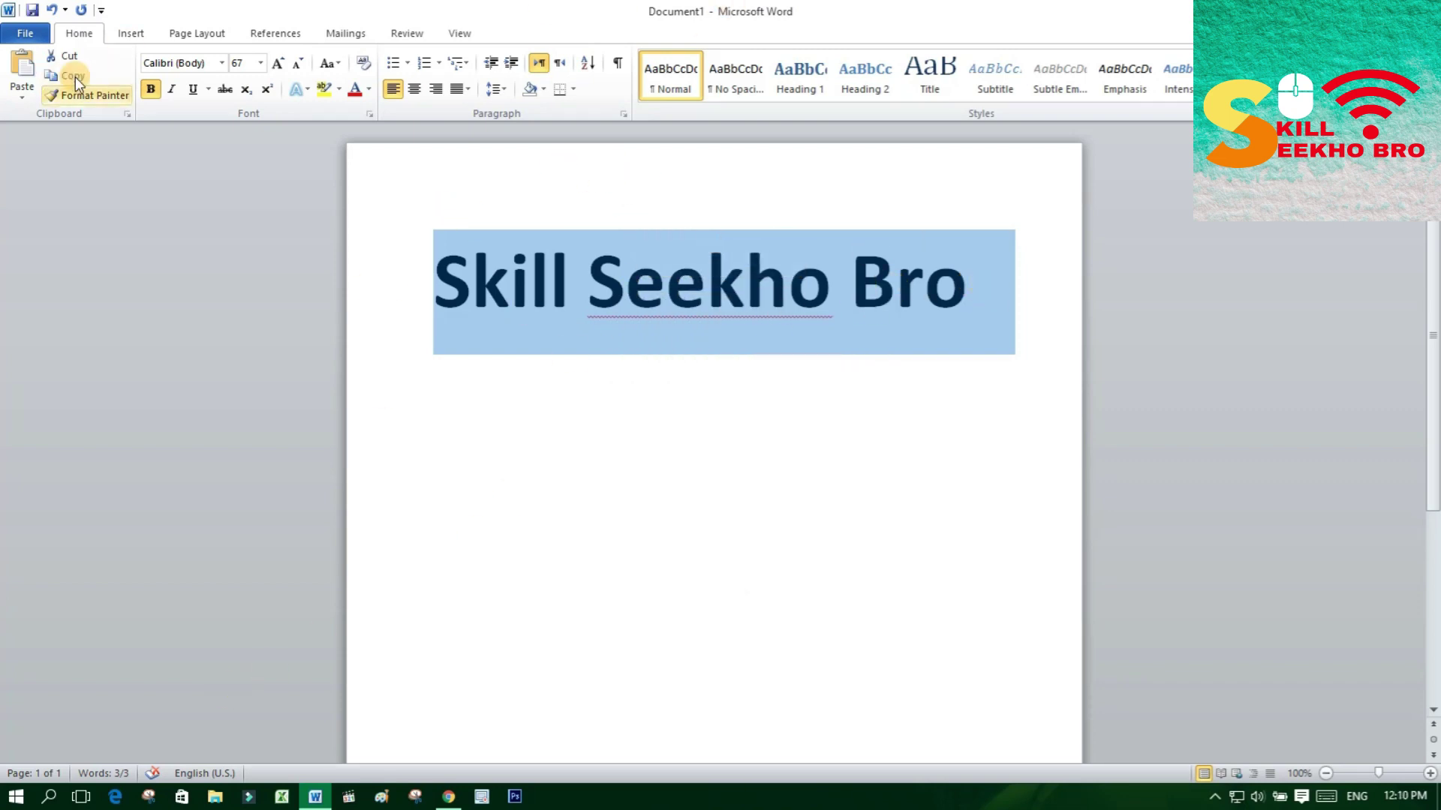
Change the Latin text font of the "Skill Seekho Bro" line to Agency FB through the Font dialog
click(872, 191)
drag(938, 248, 434, 277)
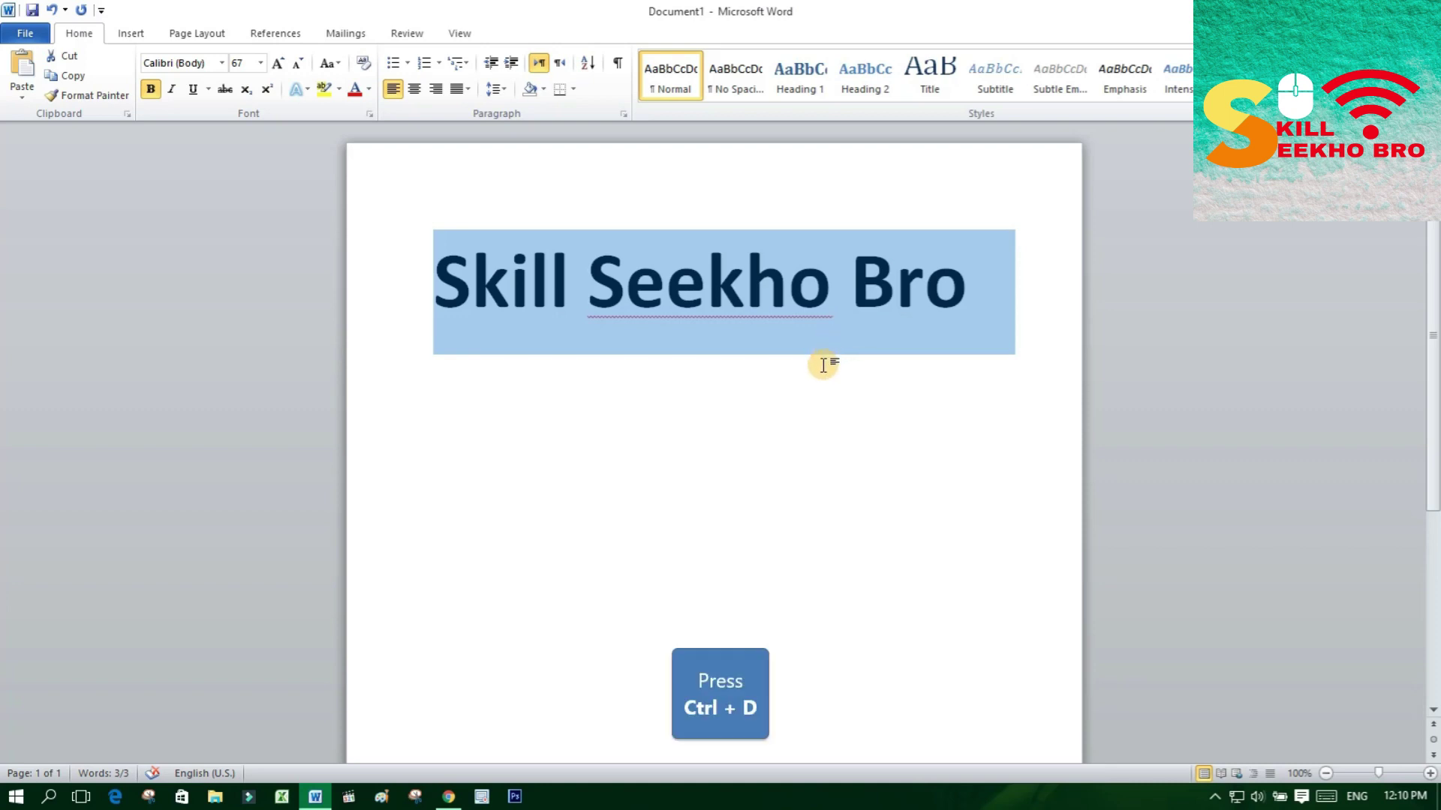
key(ctrl+d)
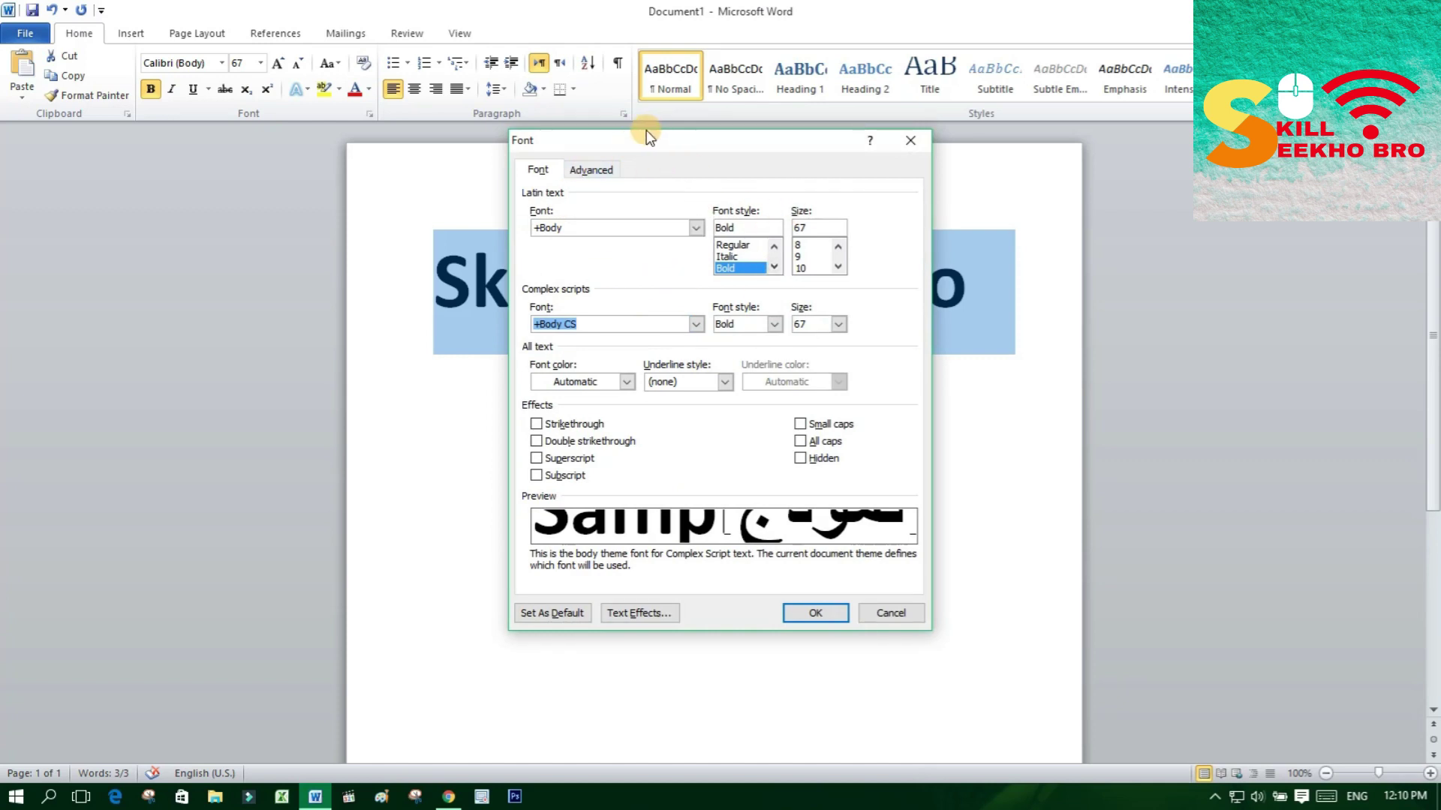
drag(551, 140, 1142, 160)
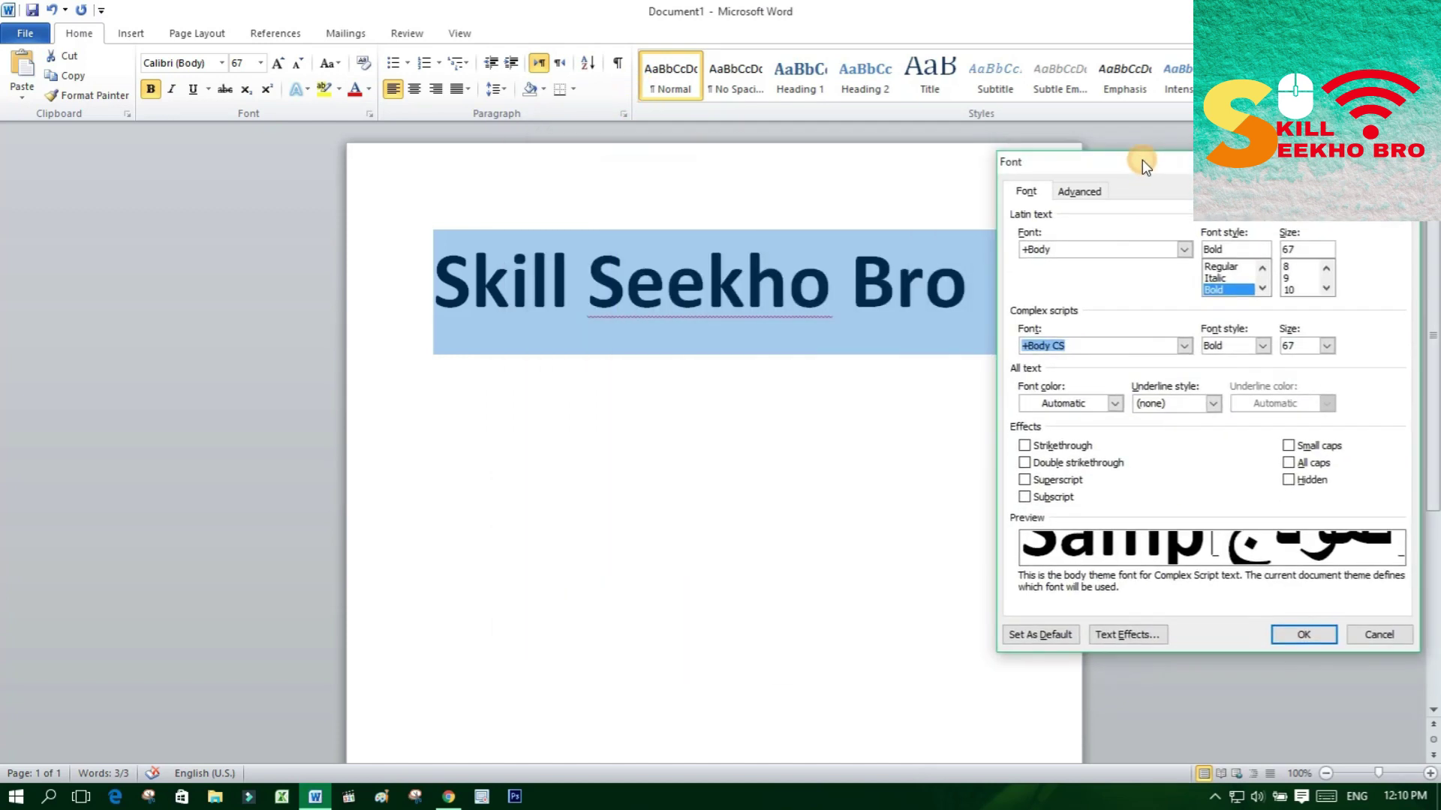
click(1079, 252)
click(1183, 250)
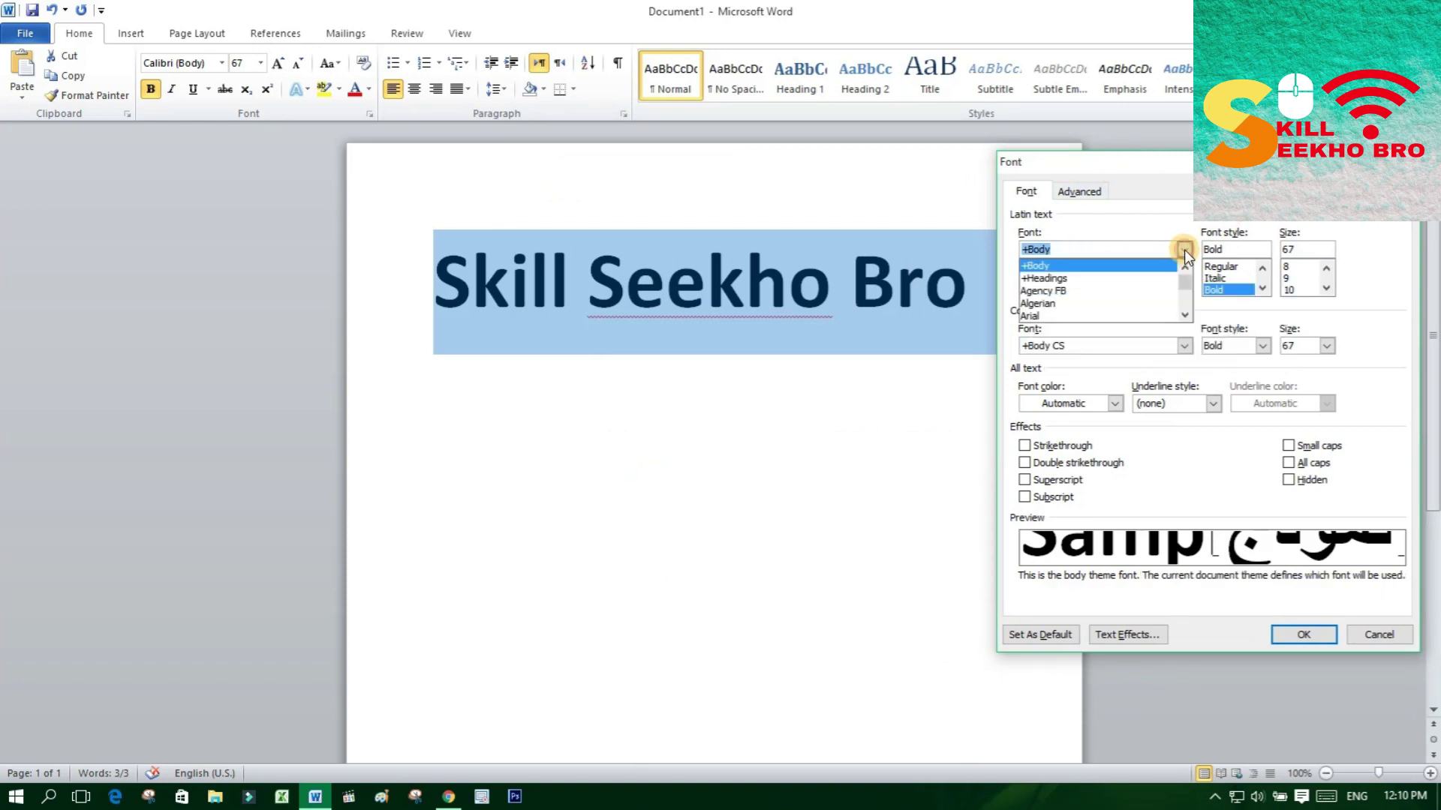
click(1061, 290)
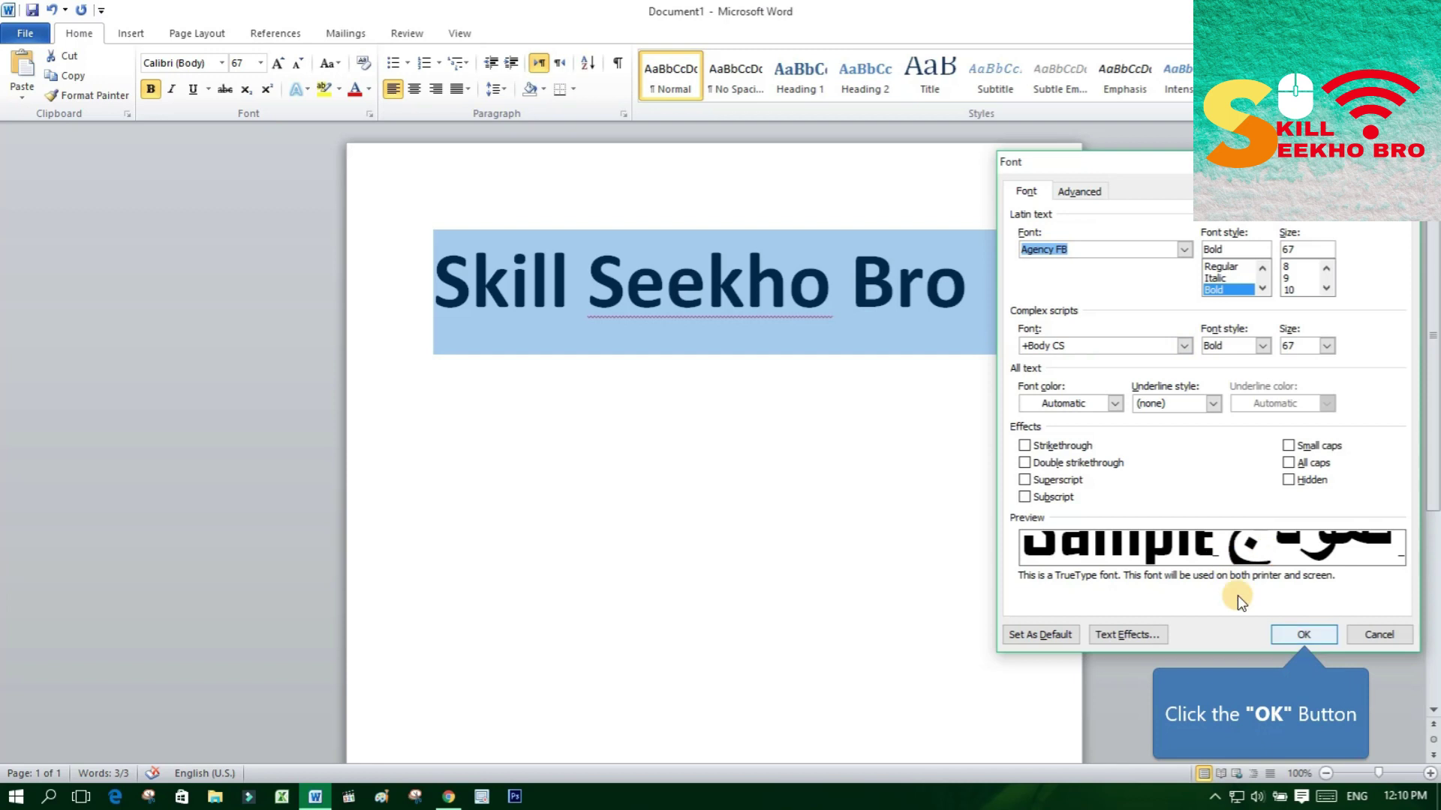
click(1309, 636)
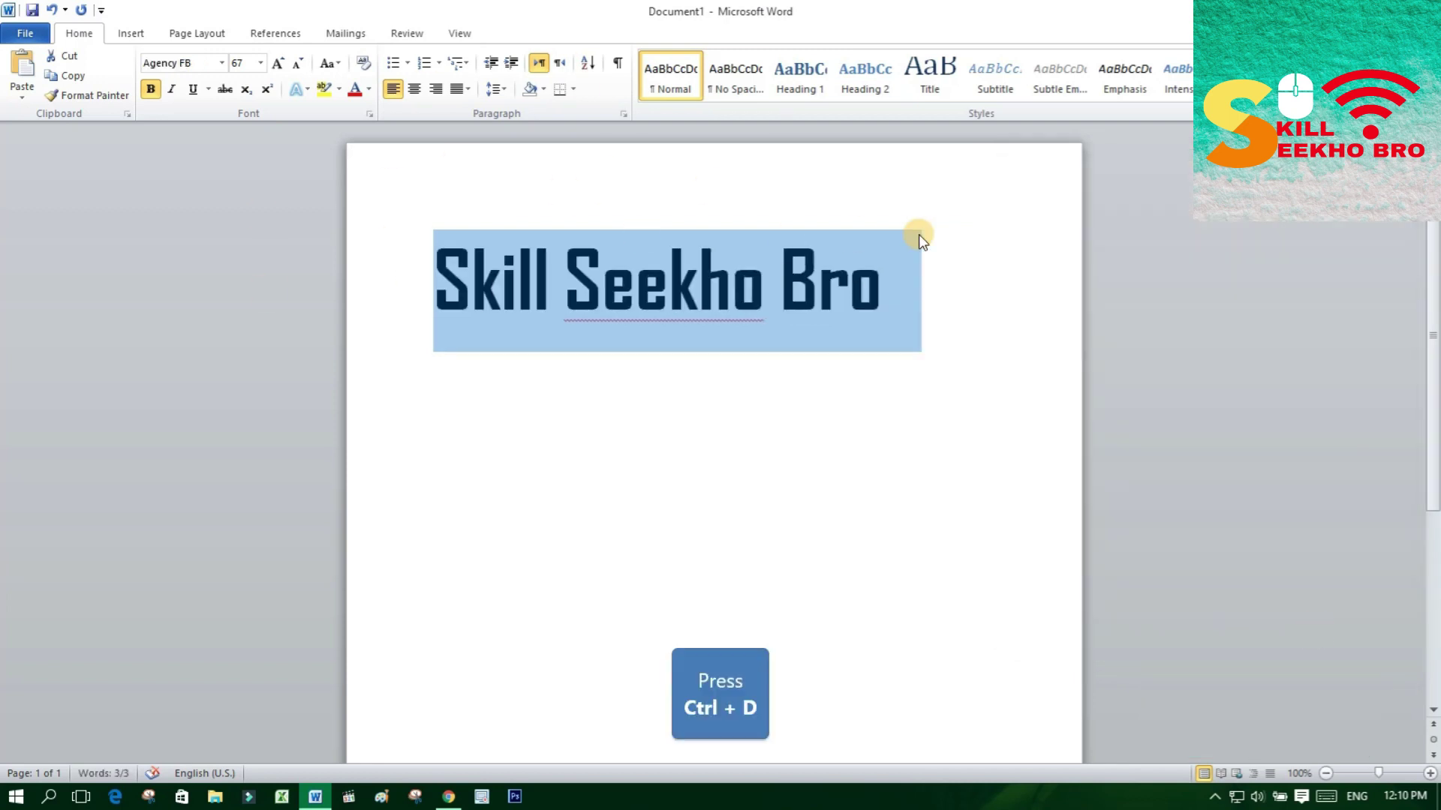
Try the strikethrough, double strikethrough, superscript, subscript, hidden, all caps and small caps effects in the Font dialog, and cancel without applying them
key(ctrl+d)
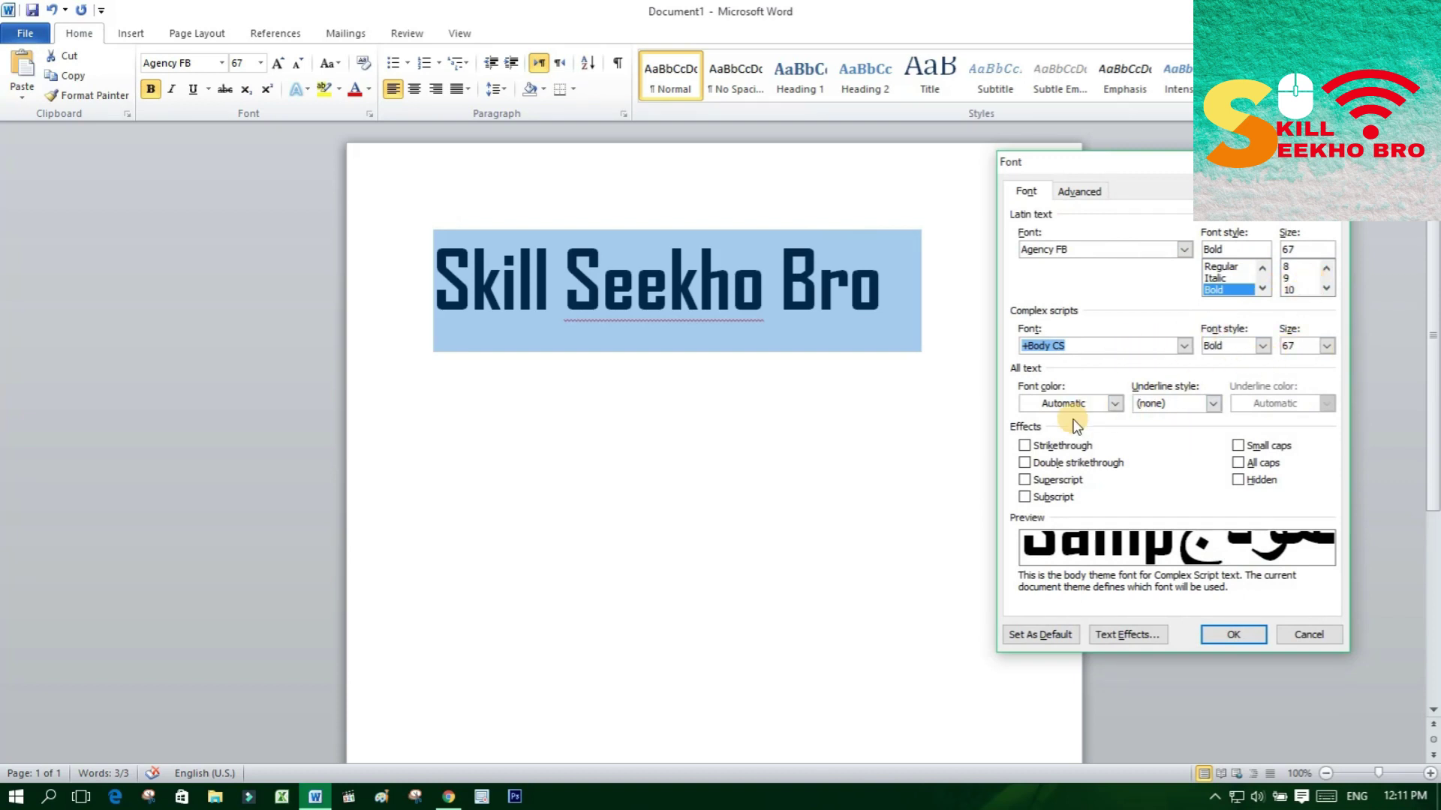
click(1025, 446)
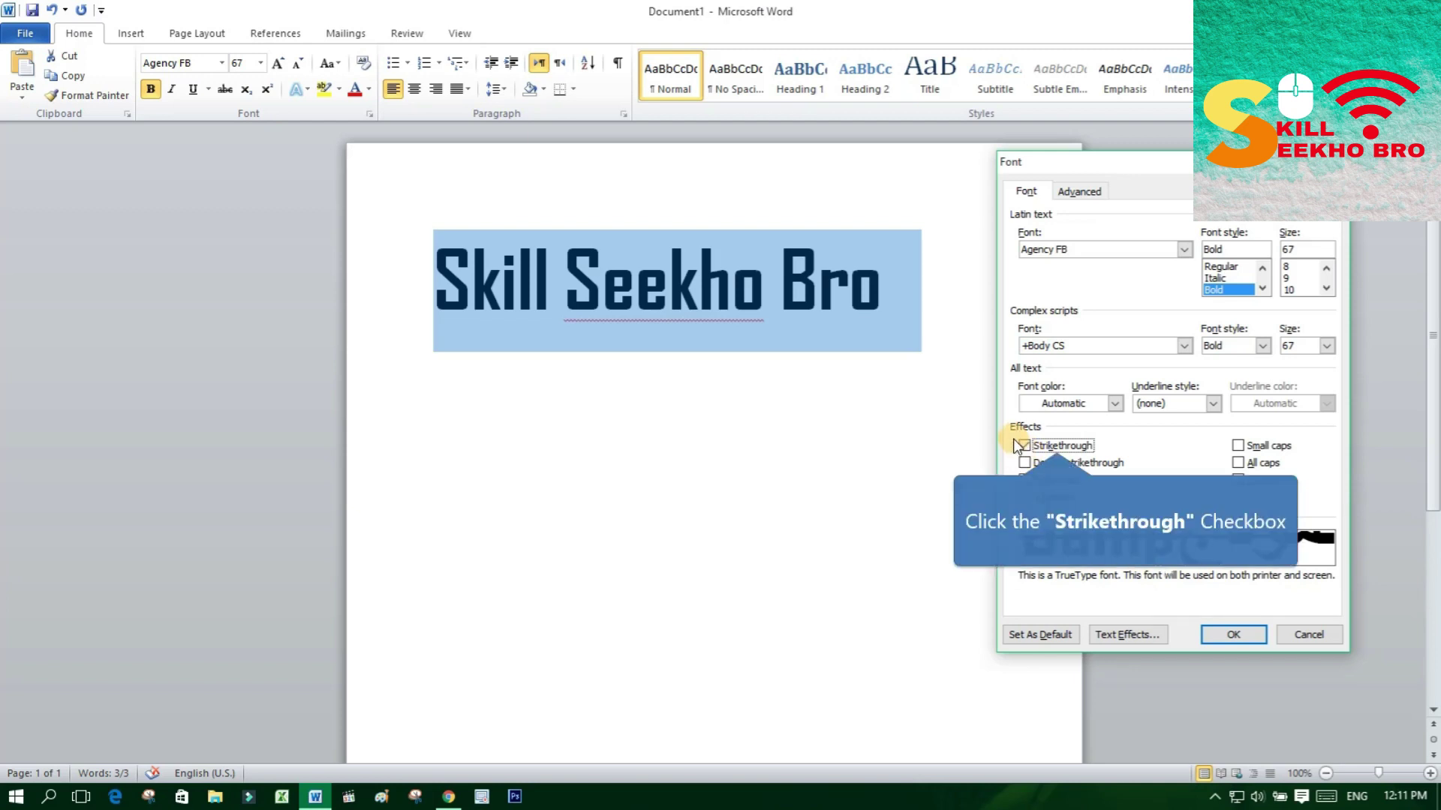
click(1025, 462)
click(1025, 462)
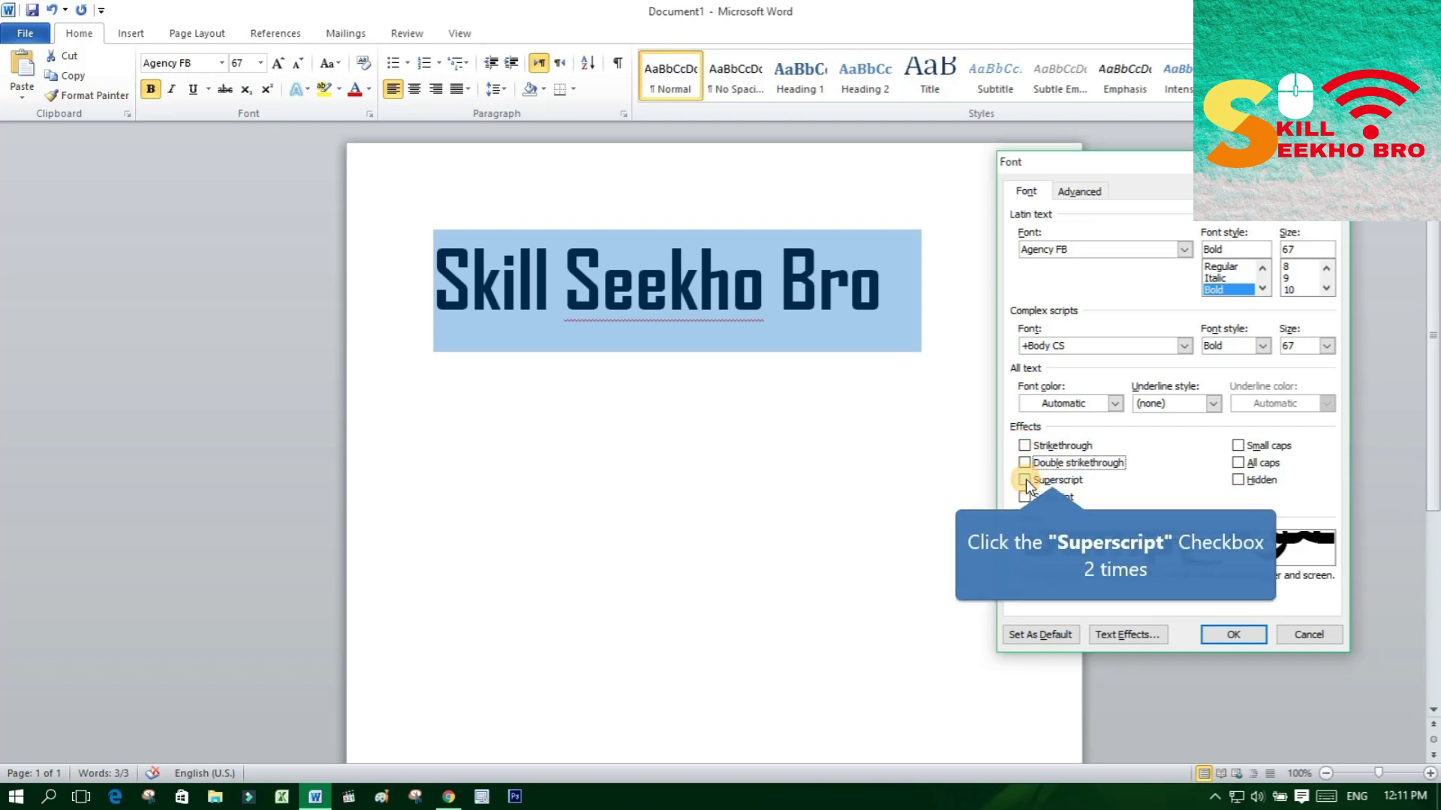
click(1025, 480)
click(1025, 479)
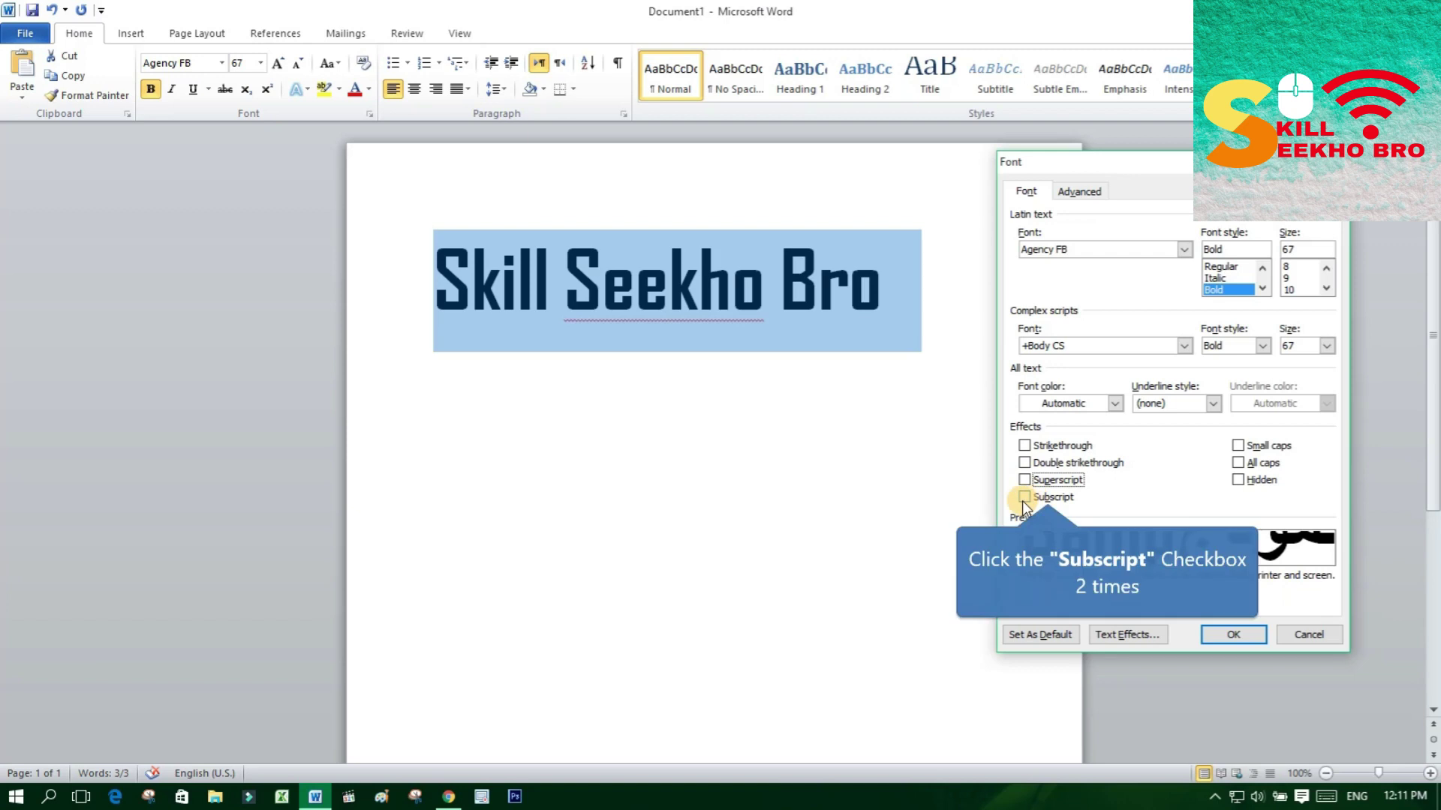
click(1024, 498)
click(1023, 498)
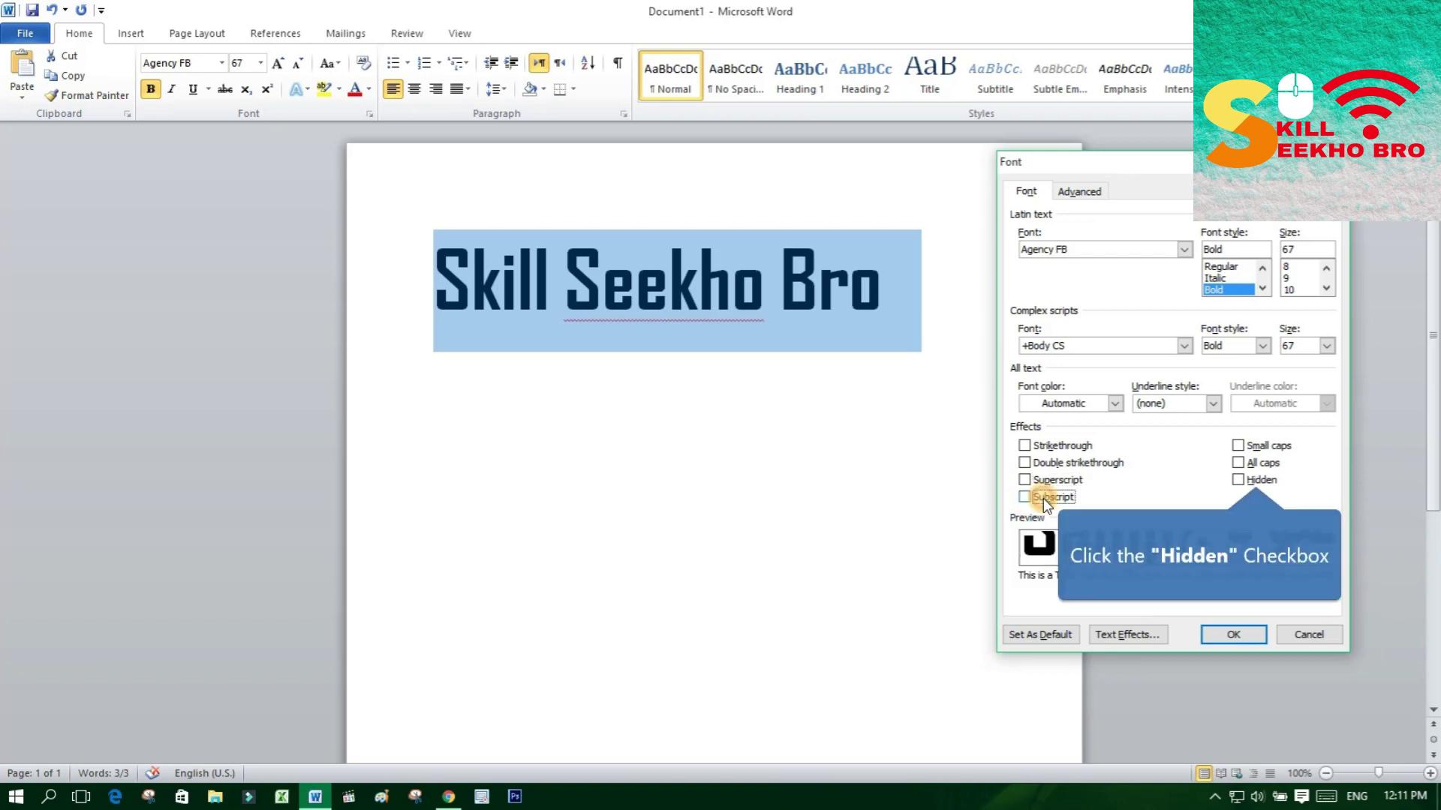
click(1238, 480)
click(1238, 463)
click(1237, 449)
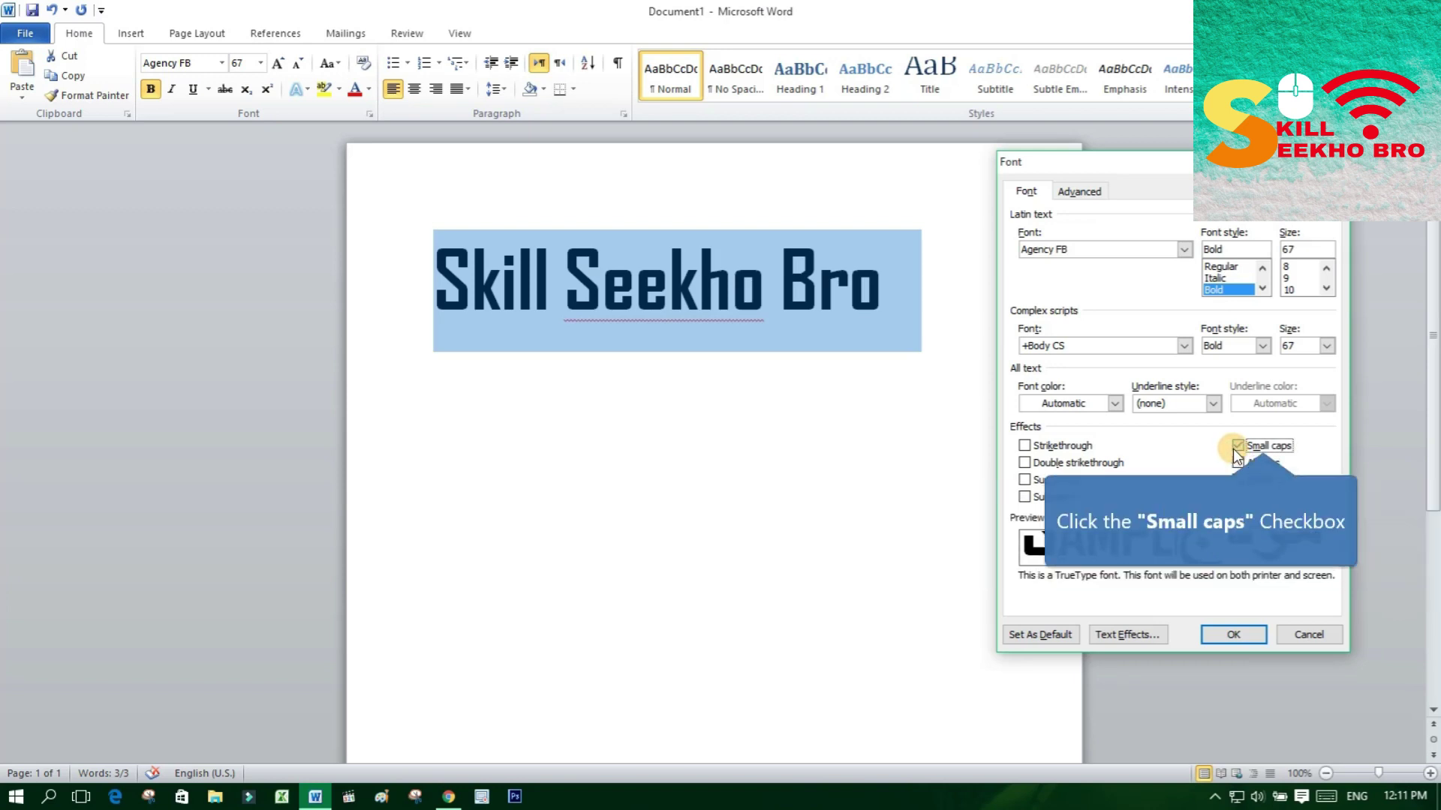
click(1307, 635)
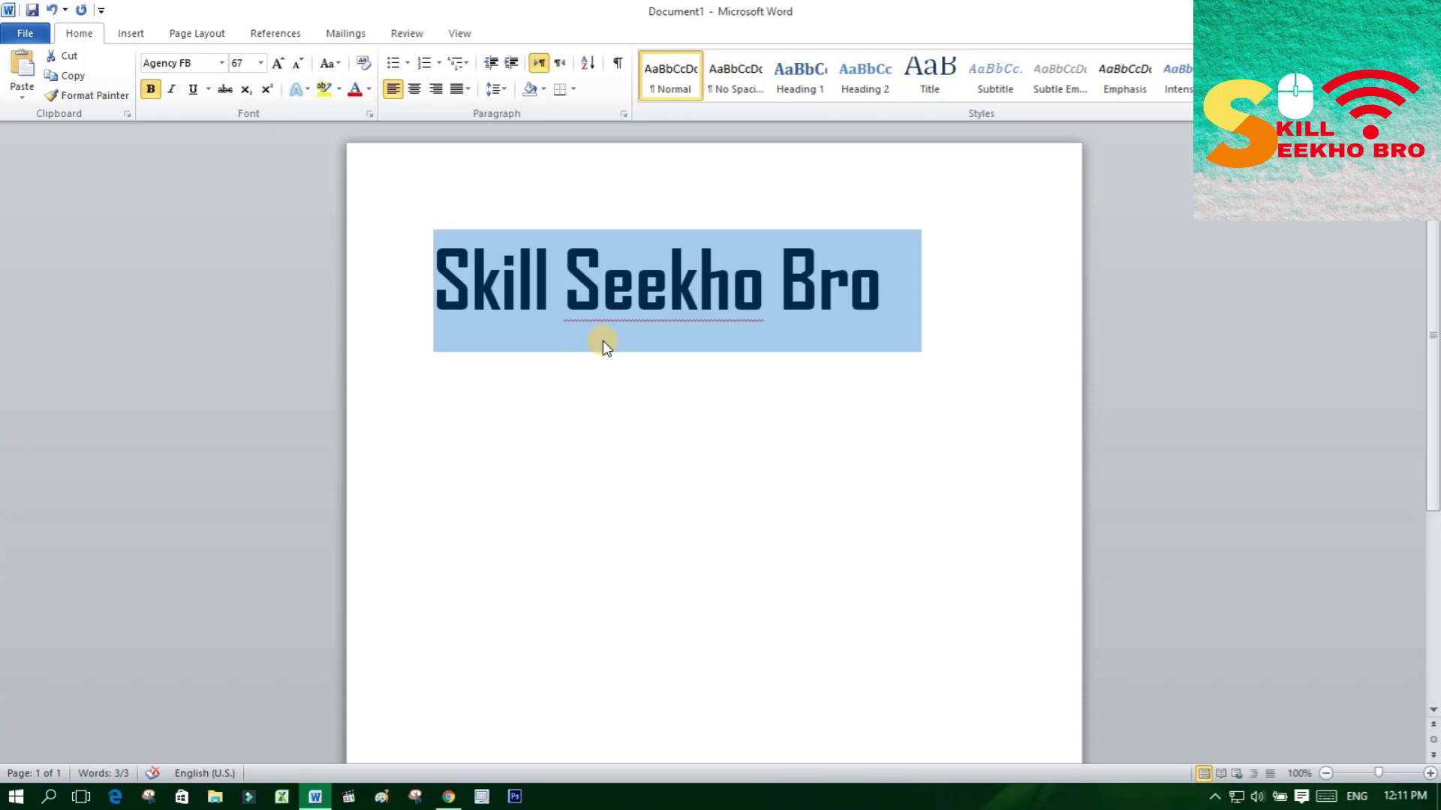
Switch to Chrome, open the Google home page from its bookmark, and remove that page's bookmark
click(449, 797)
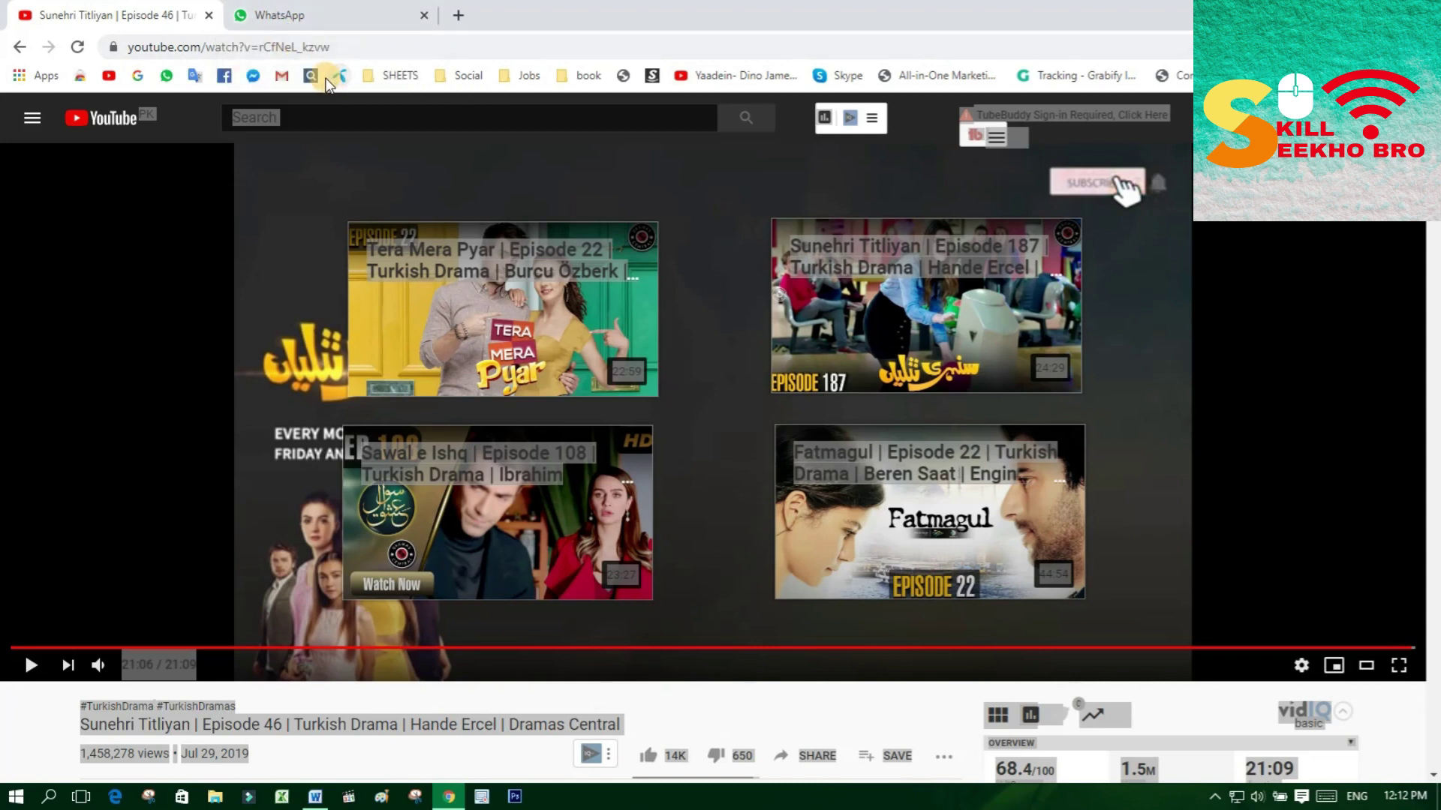
key(ctrl+a)
click(137, 75)
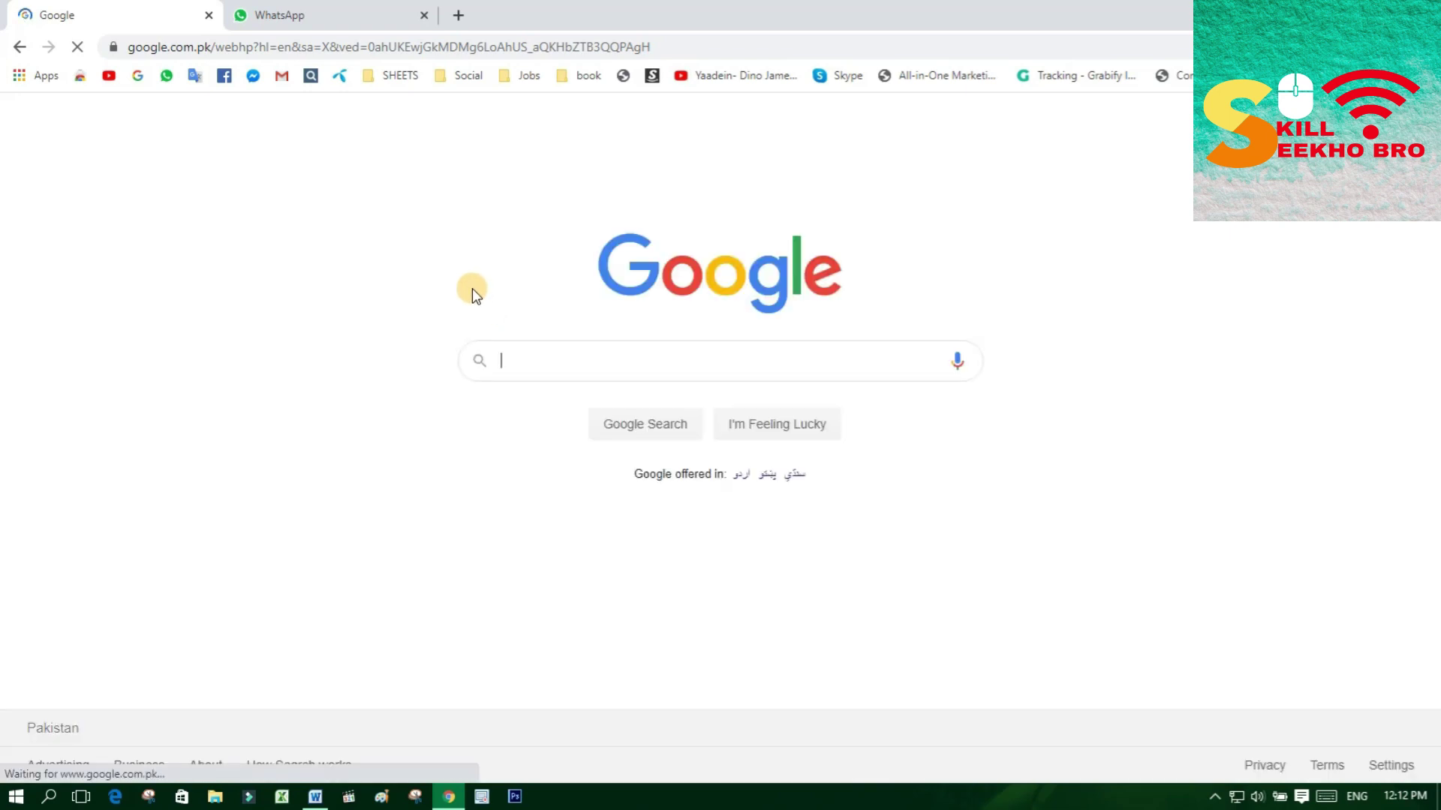
key(ctrl+d)
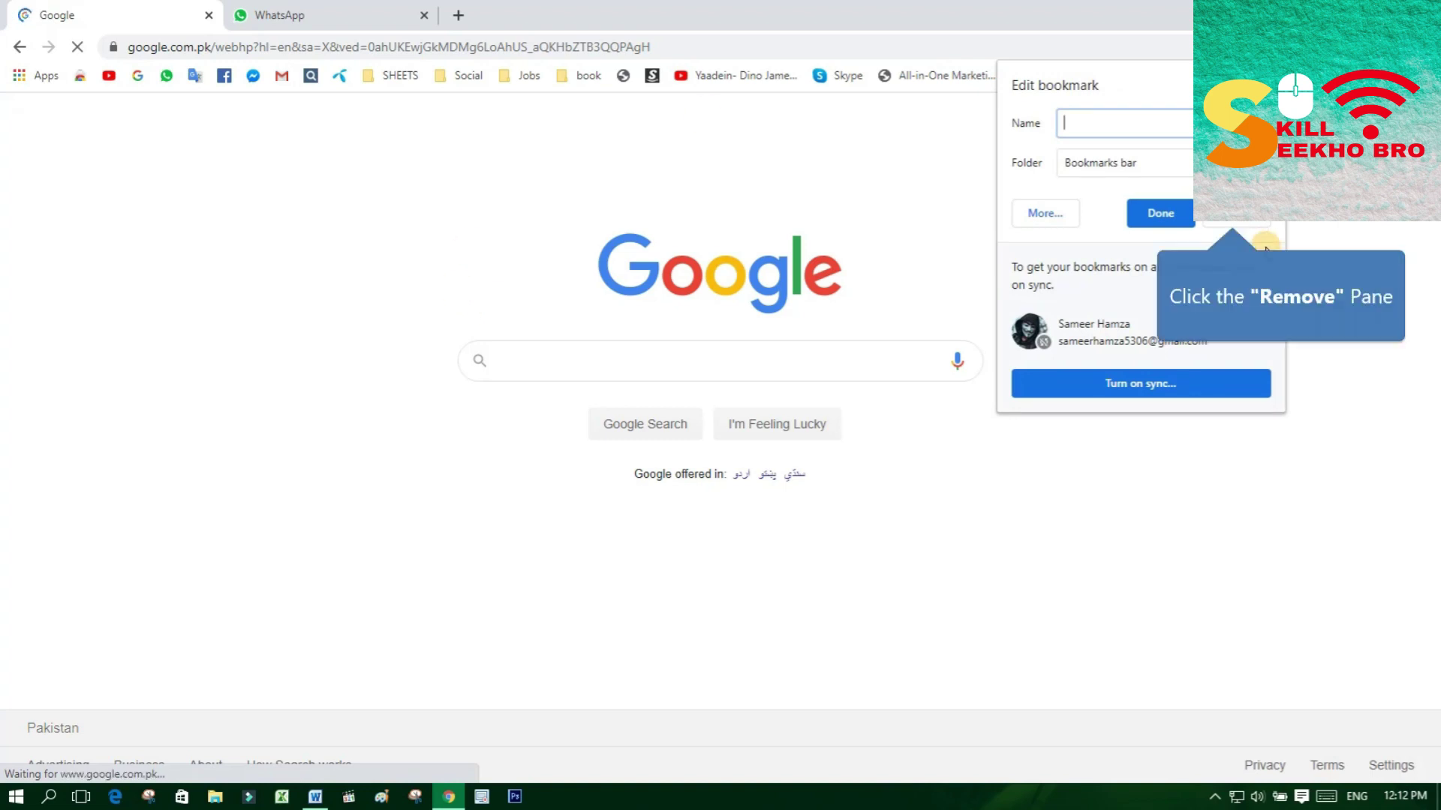
click(1236, 224)
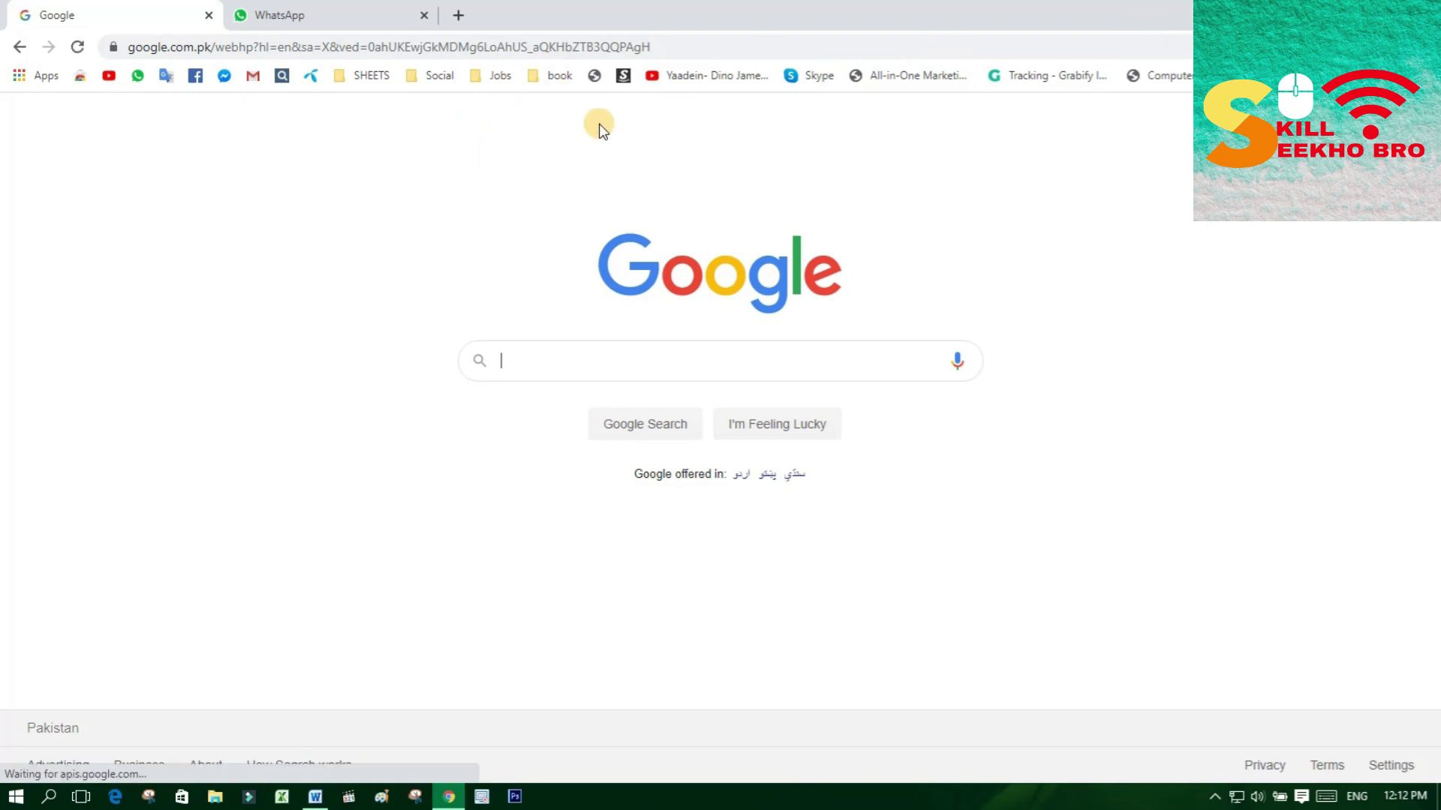
Switch back to Word and set the selected "Skill Seekho Bro" line's font color to red through the Font dialog
click(316, 796)
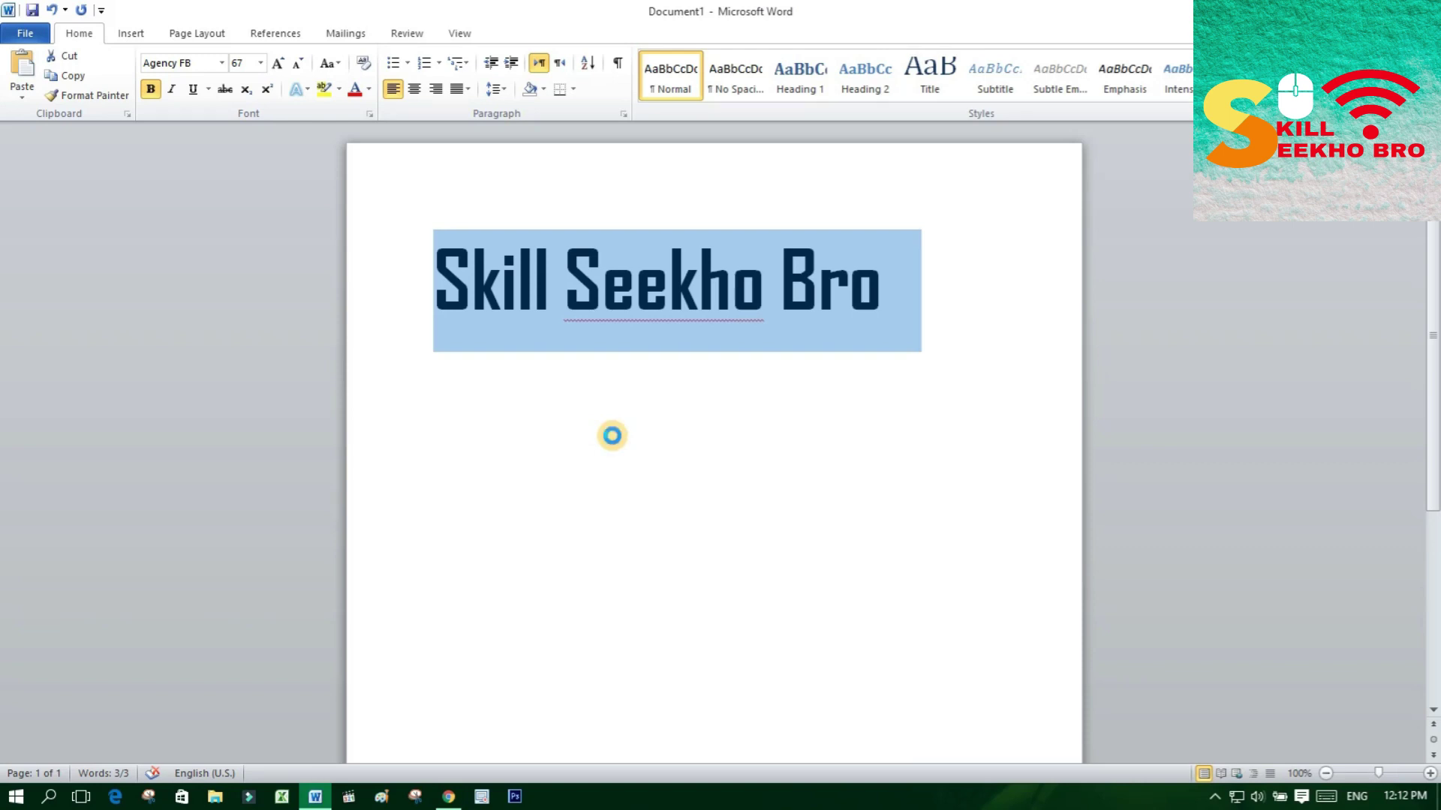
key(ctrl+d)
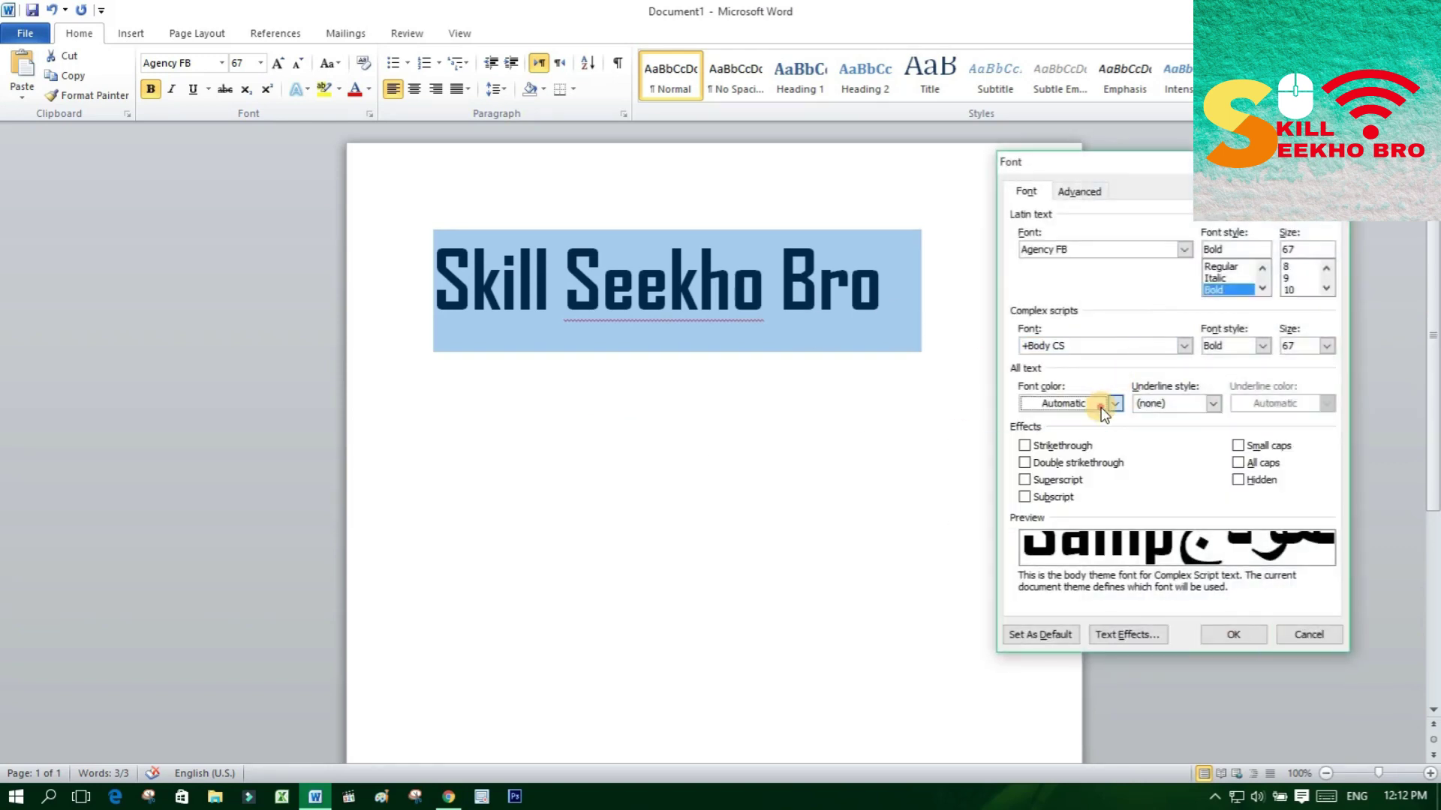
click(1112, 405)
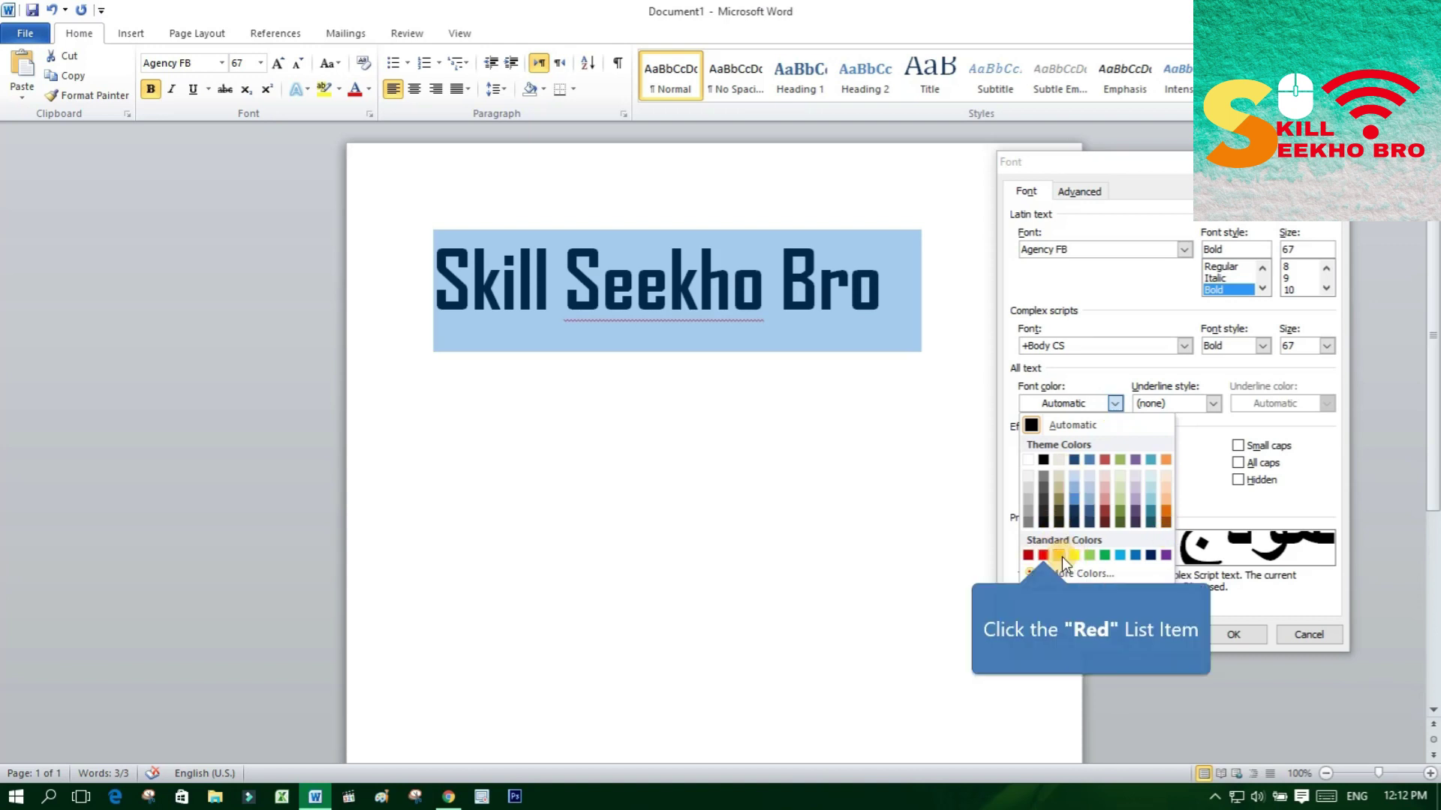
click(1043, 556)
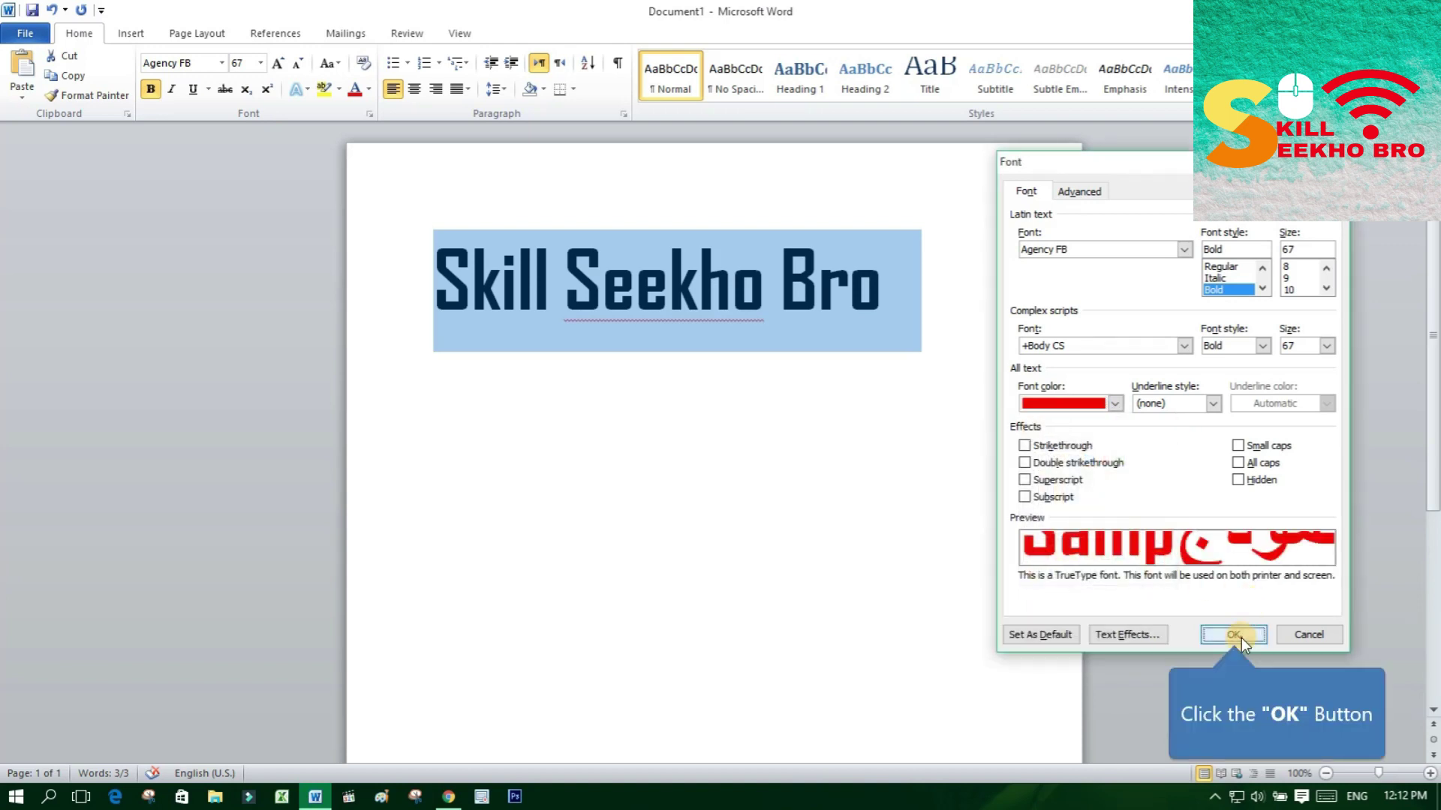
click(1239, 636)
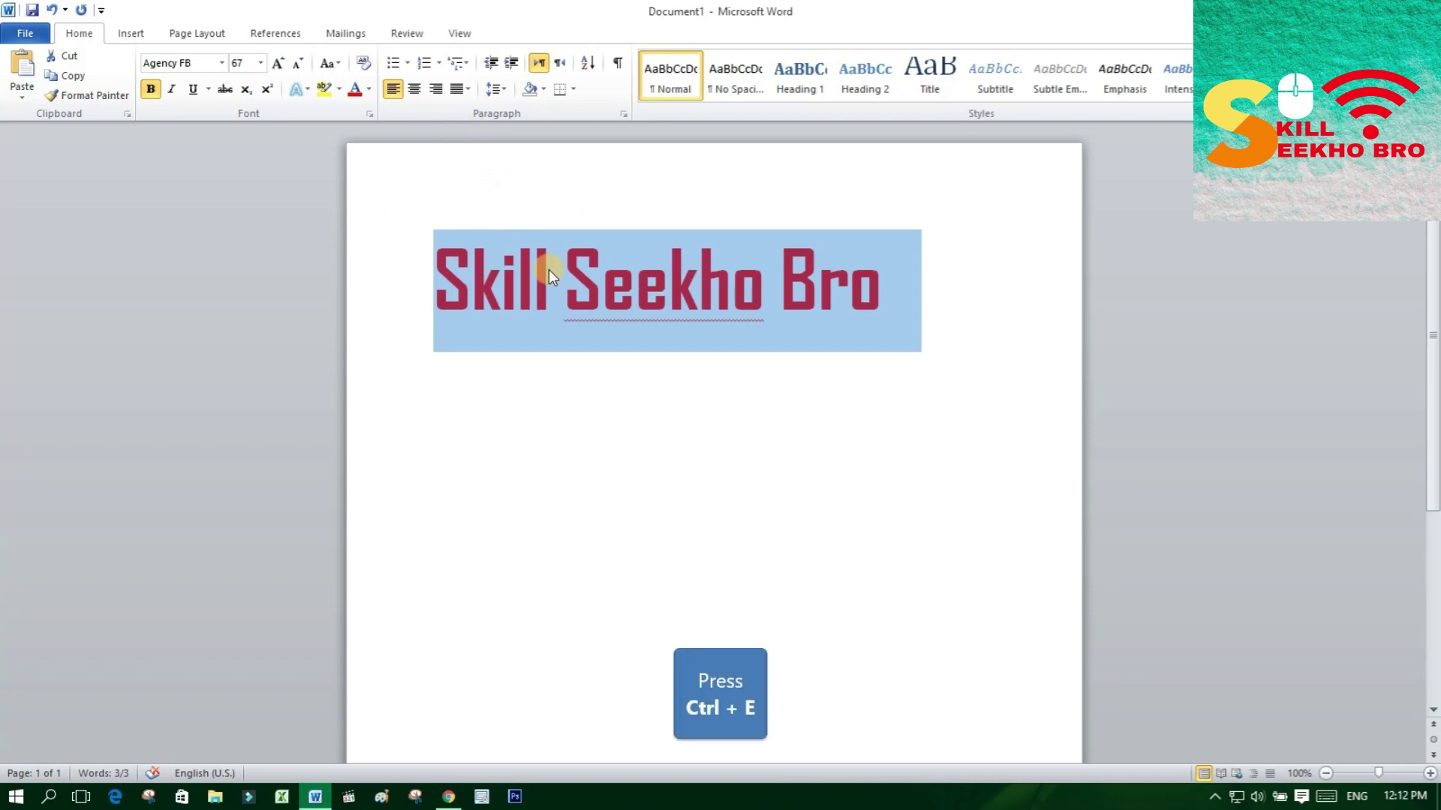
Center the "Skill Seekho Bro" line, compare it with left alignment, and center it again
key(ctrl+e)
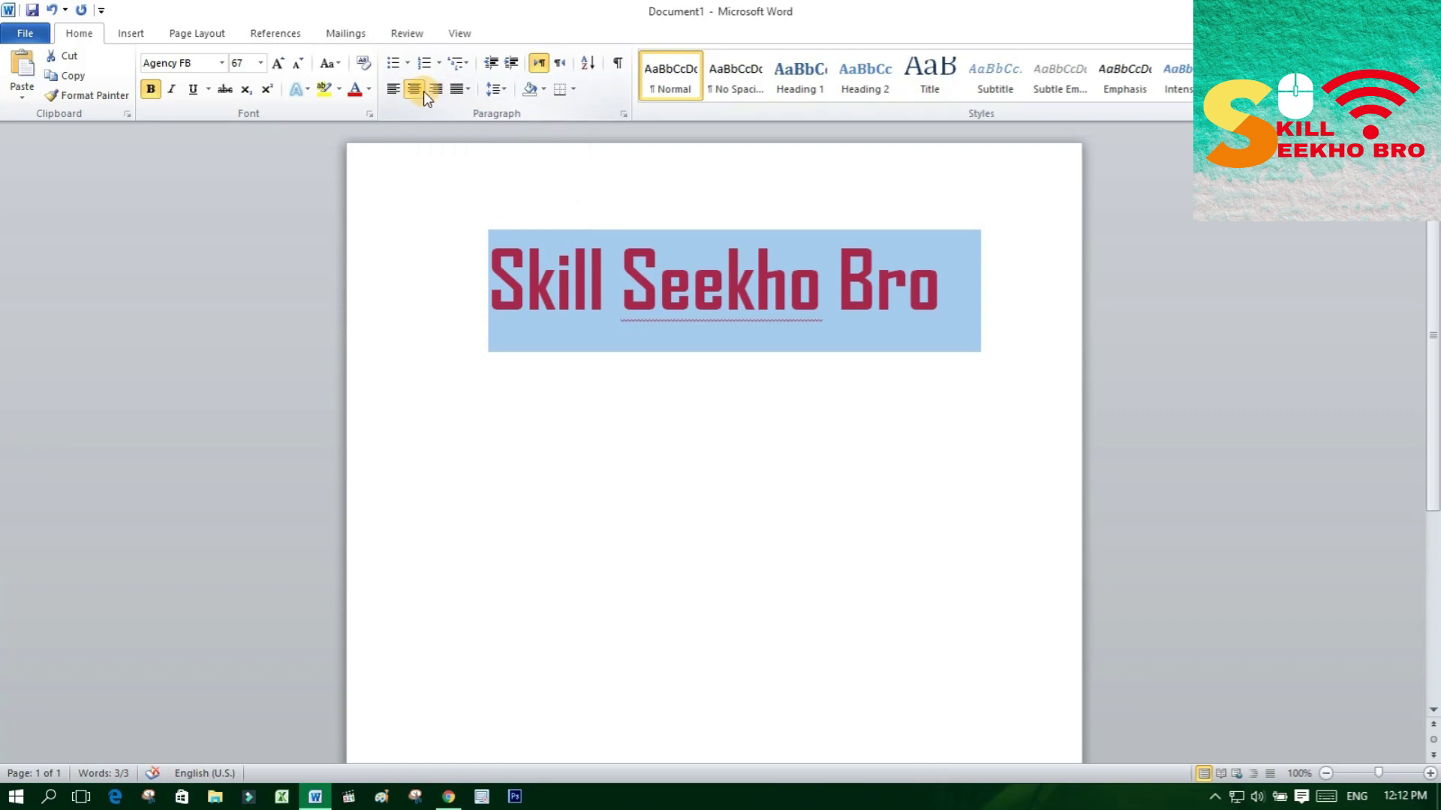
click(396, 85)
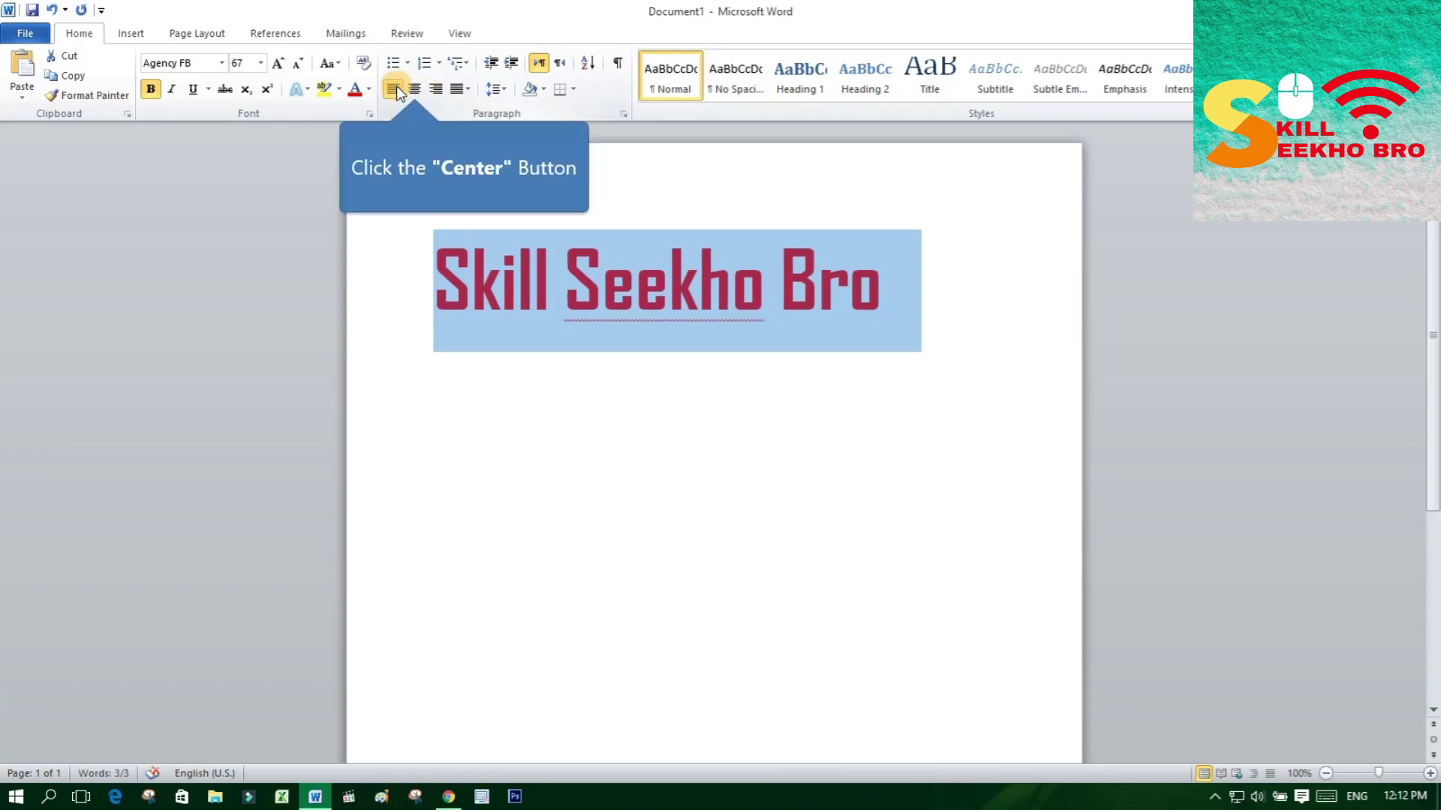
click(412, 88)
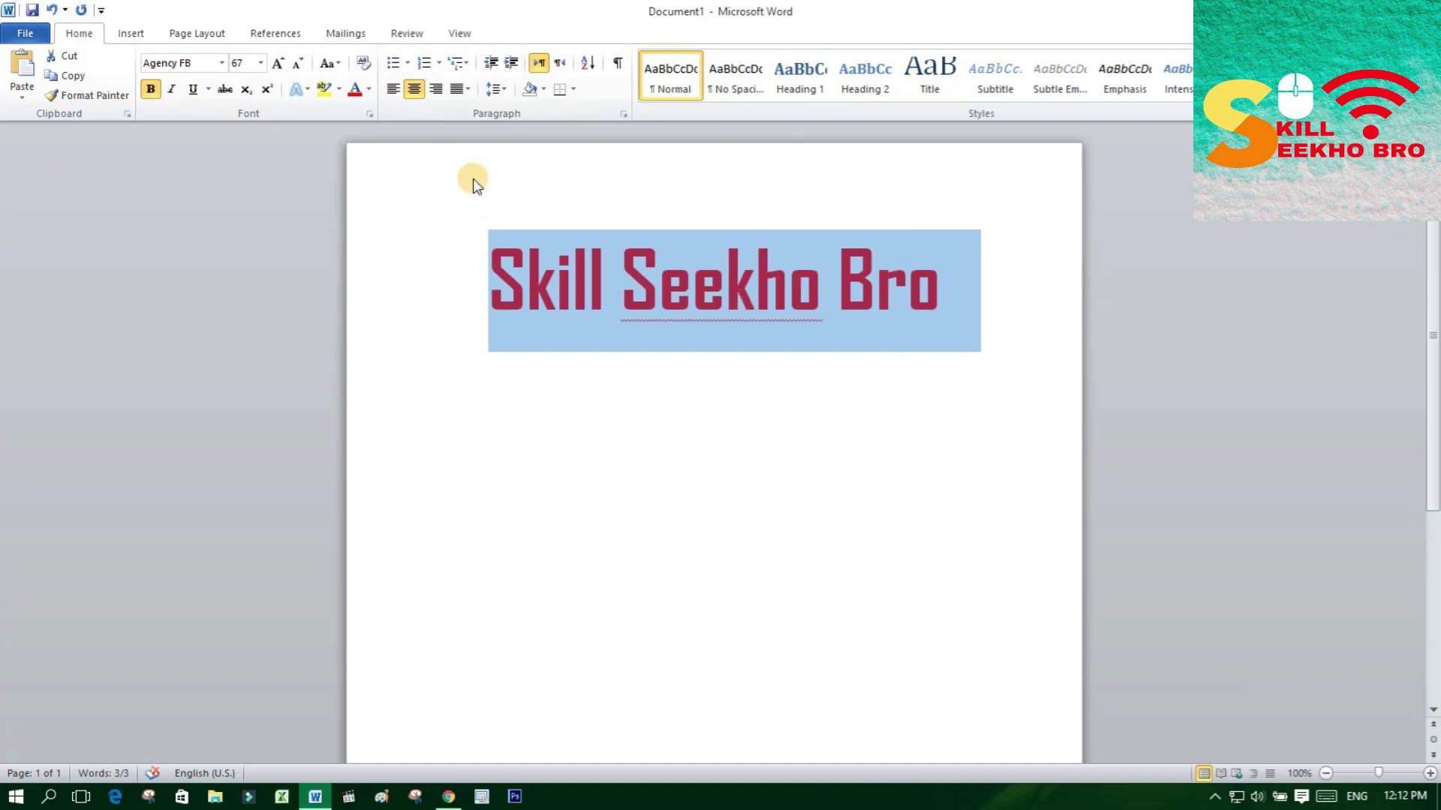
Enlarge the "Skill Seekho Bro" line to size 80 and ignore the spelling flag on "Seekho"
double_click(278, 62)
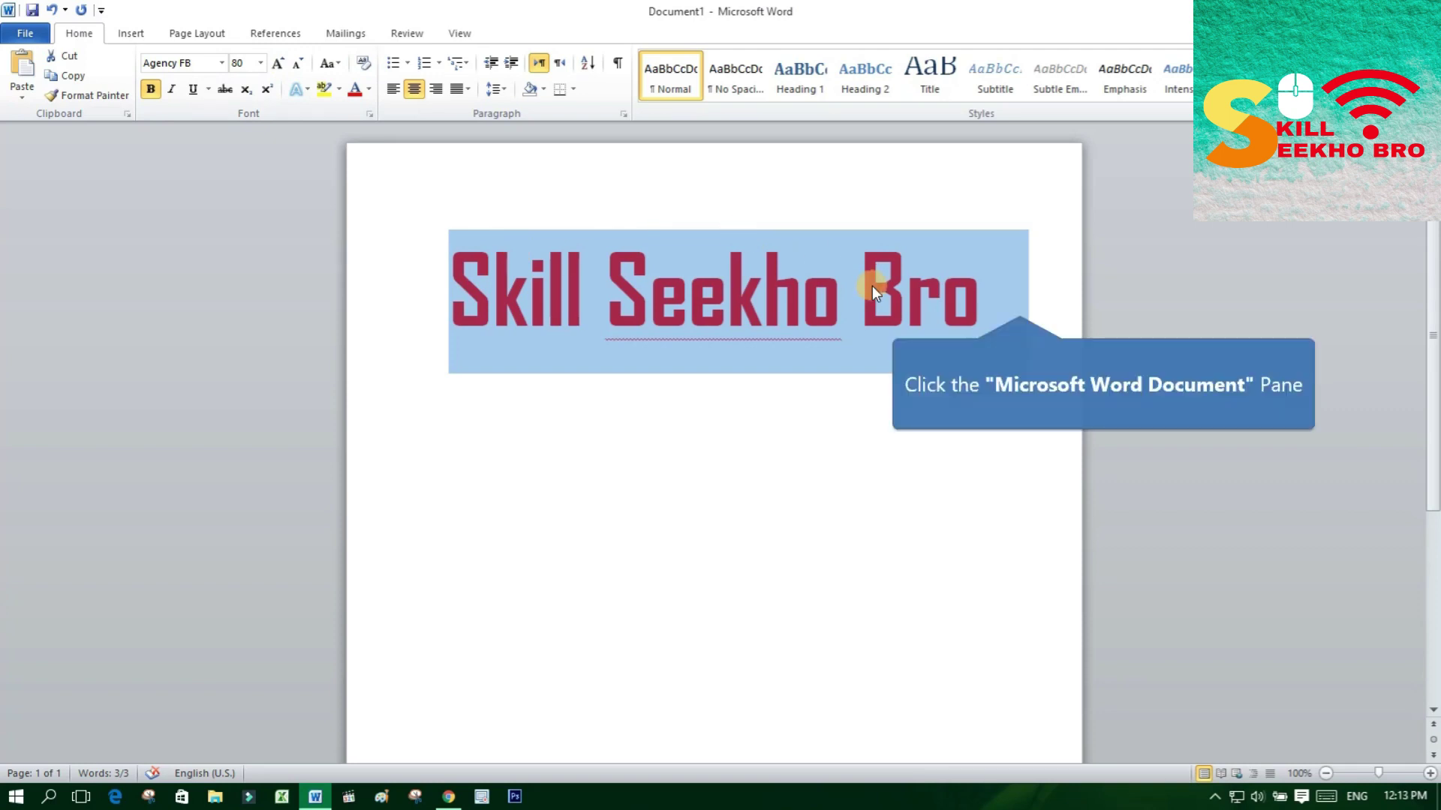
click(1019, 298)
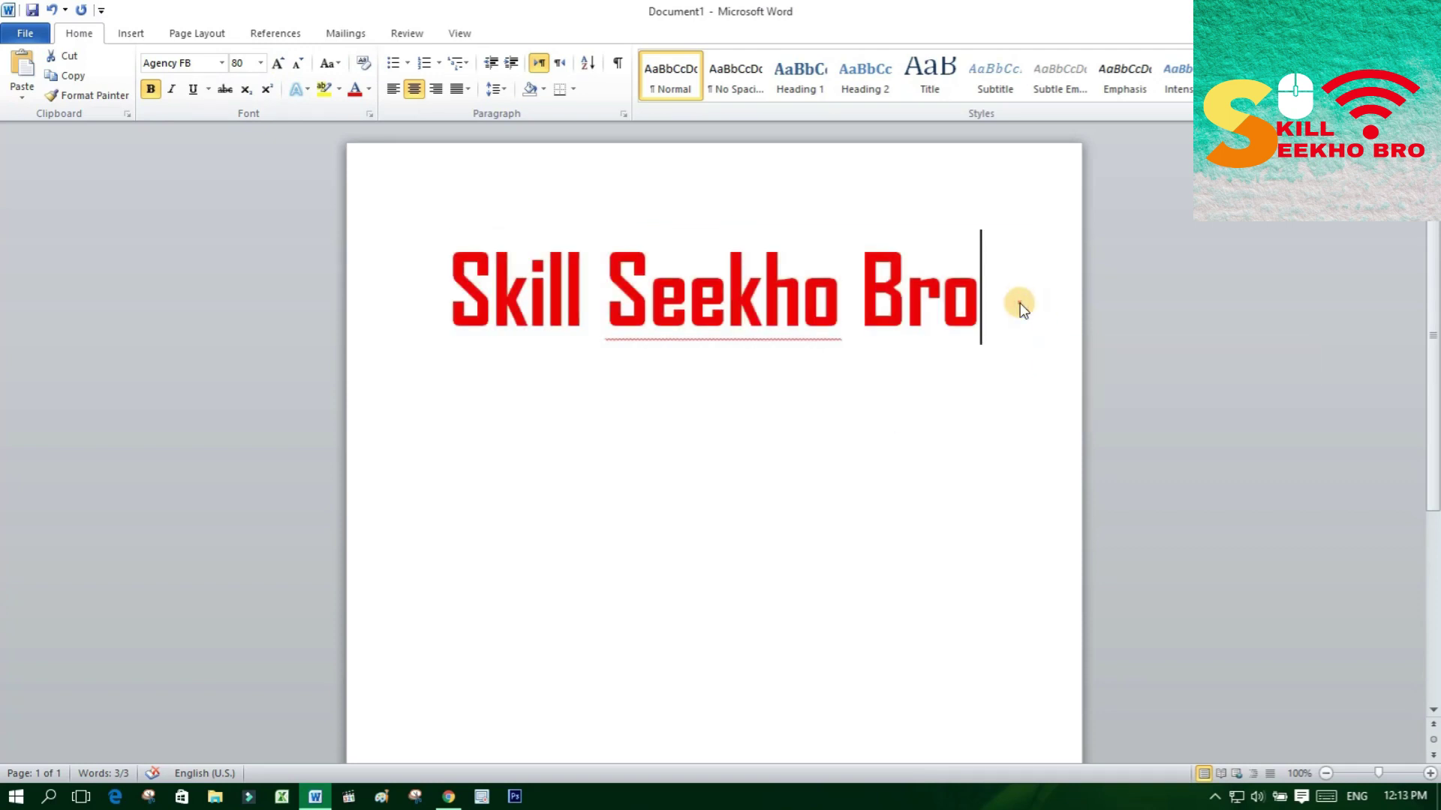
right_click(688, 288)
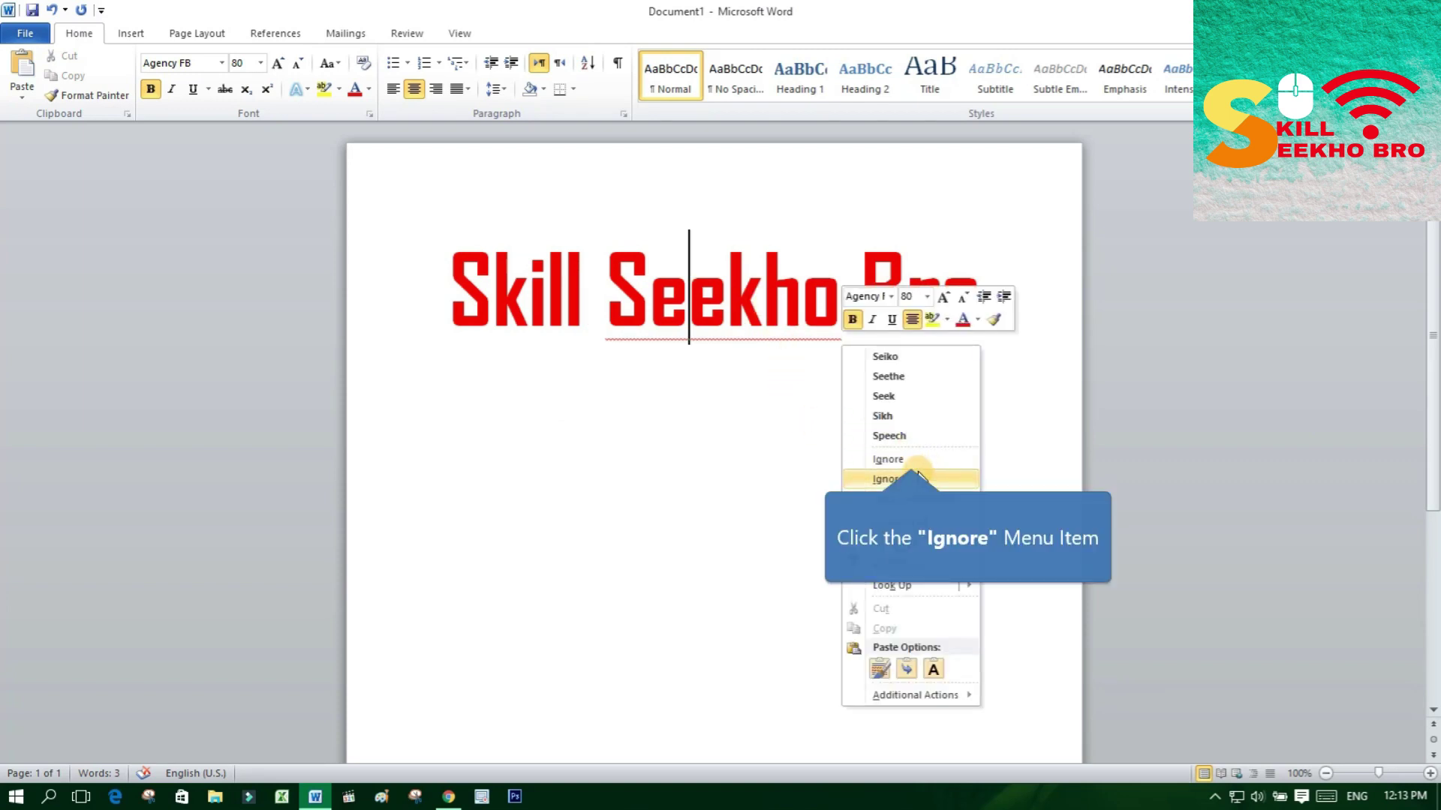
click(892, 459)
drag(981, 296, 485, 276)
click(450, 297)
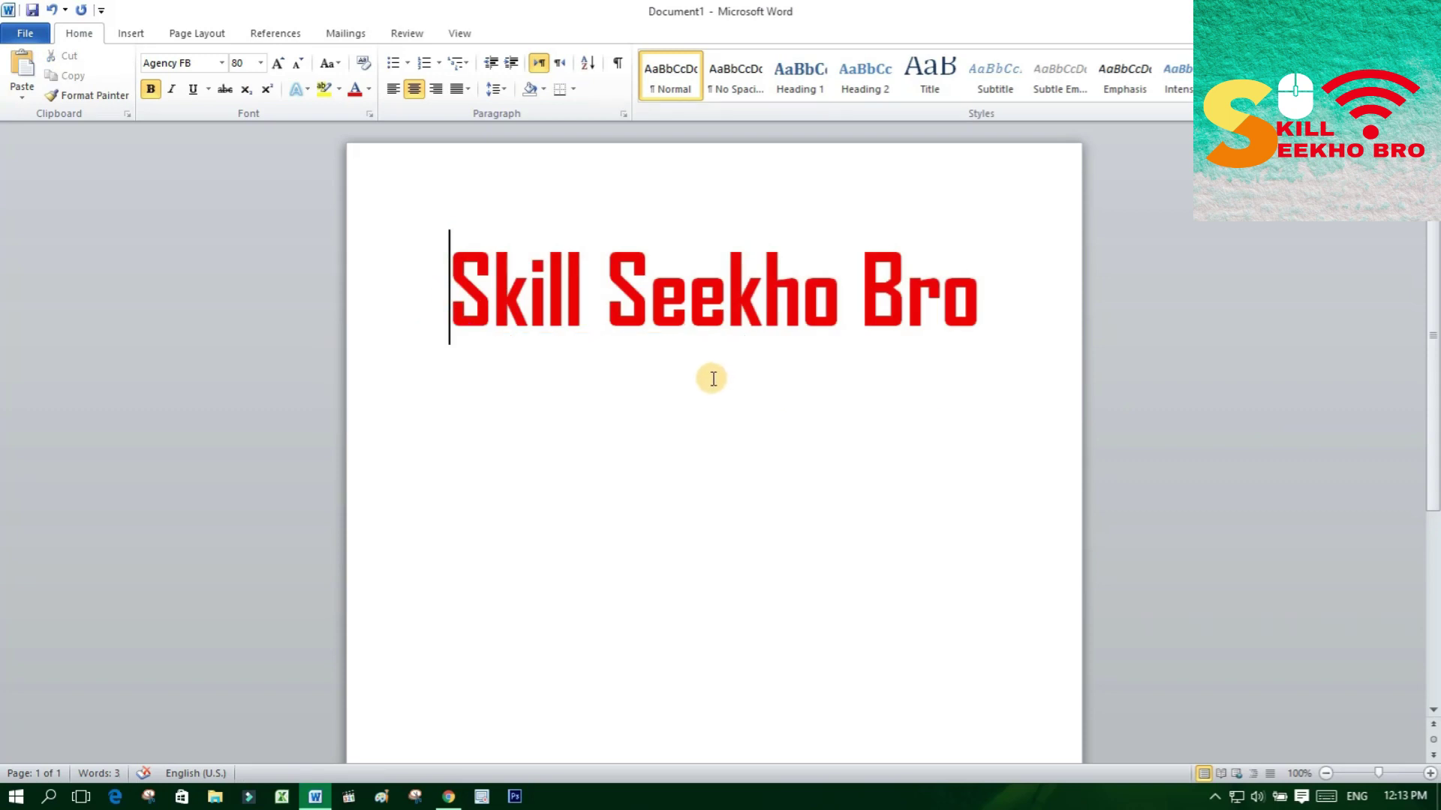
Add a new line below "Skill Seekho Bro" reading "I am" followed by the presenter's first name
click(977, 295)
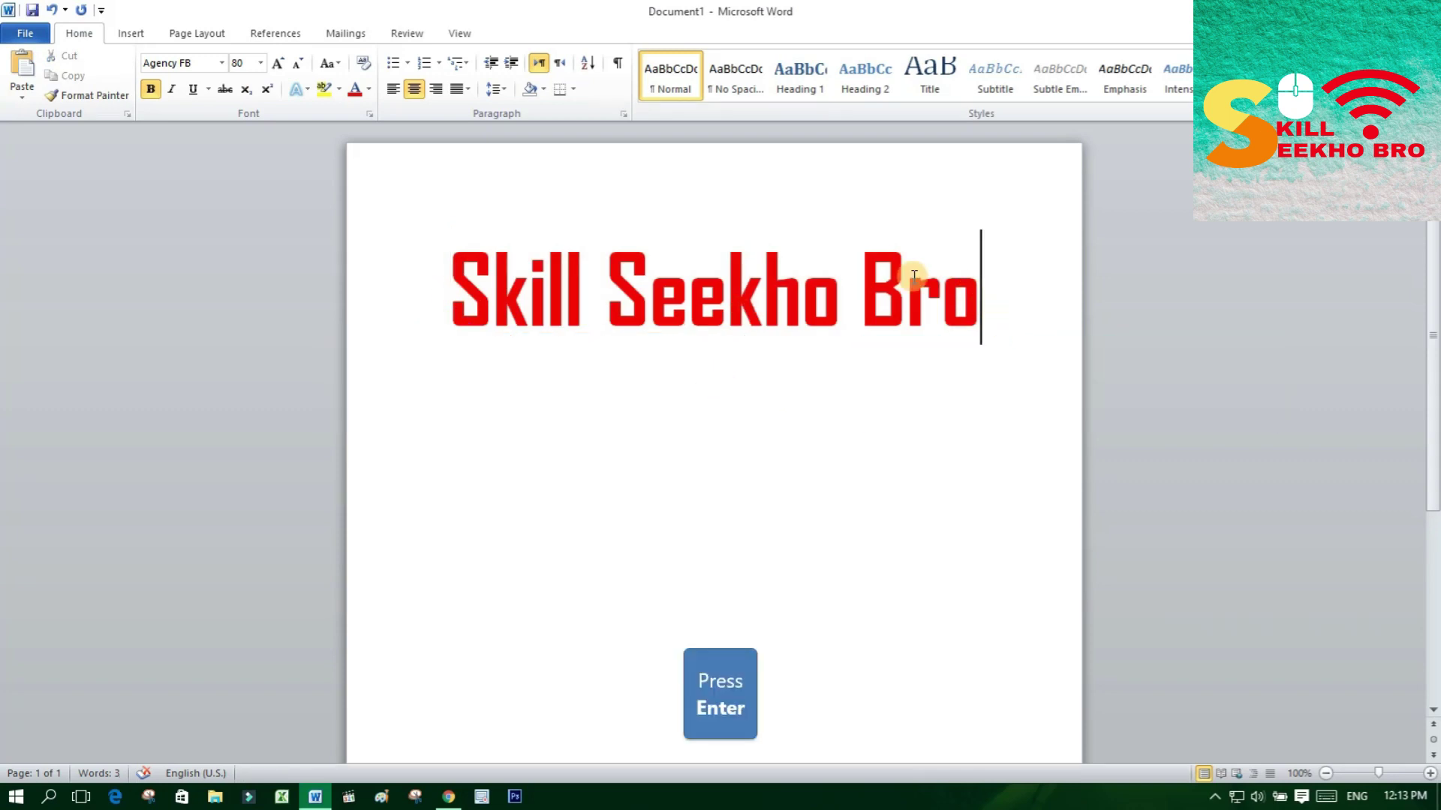
key(Return)
text(u)
key(BackSpace)
text(la)
key(BackSpace)
text(am )
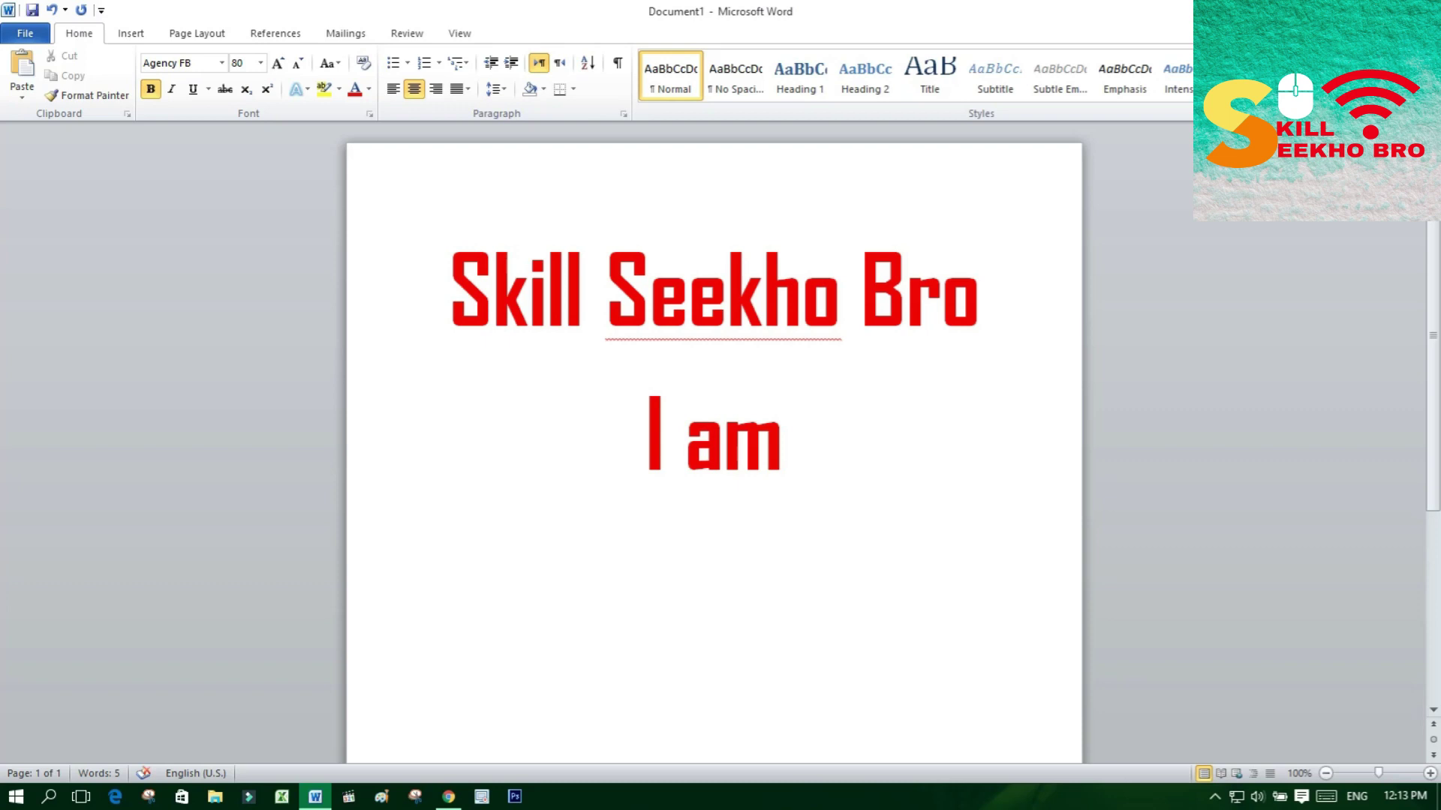
text(Hamza)
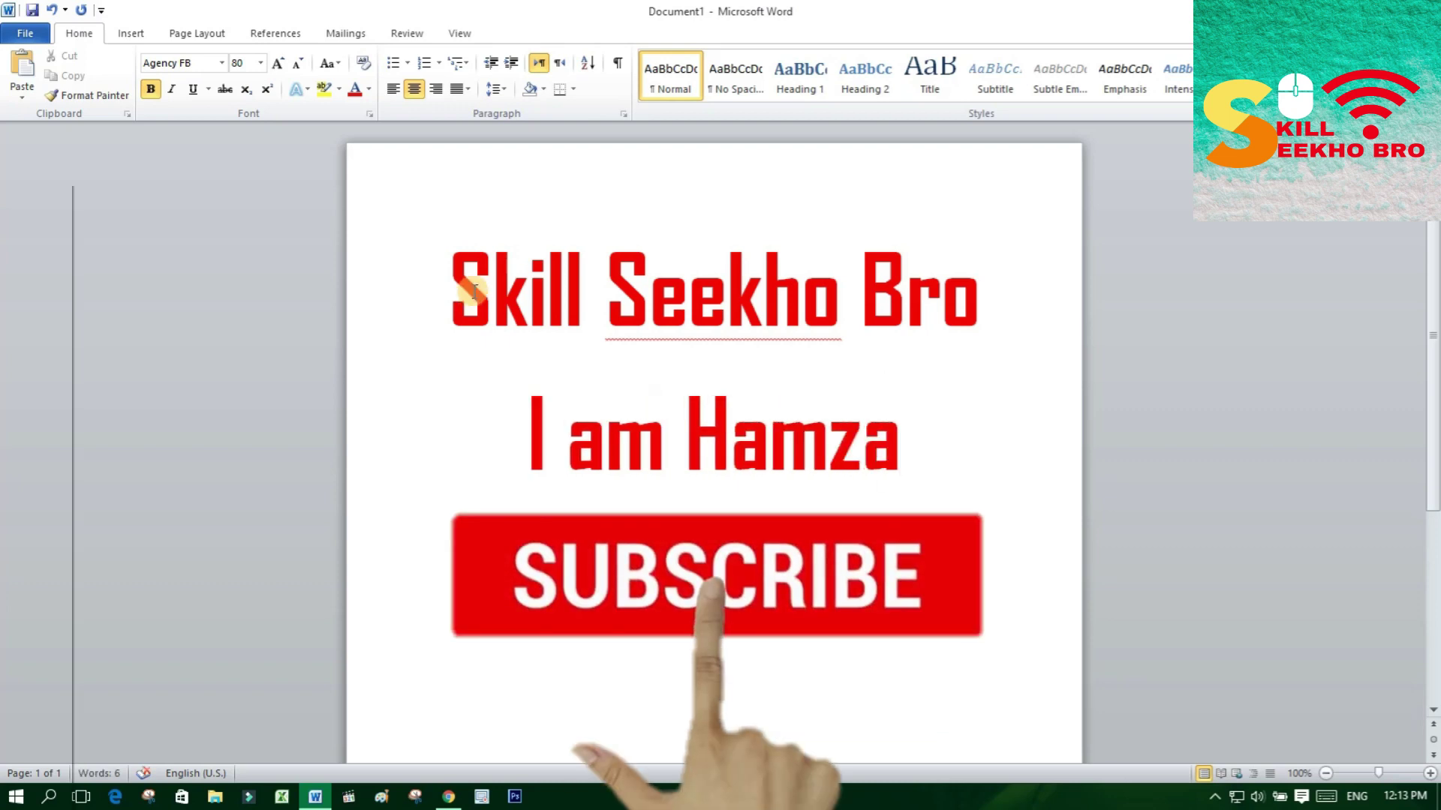
Left-align the second line, which starts with "I am", and add a period at its end
drag(976, 285, 322, 318)
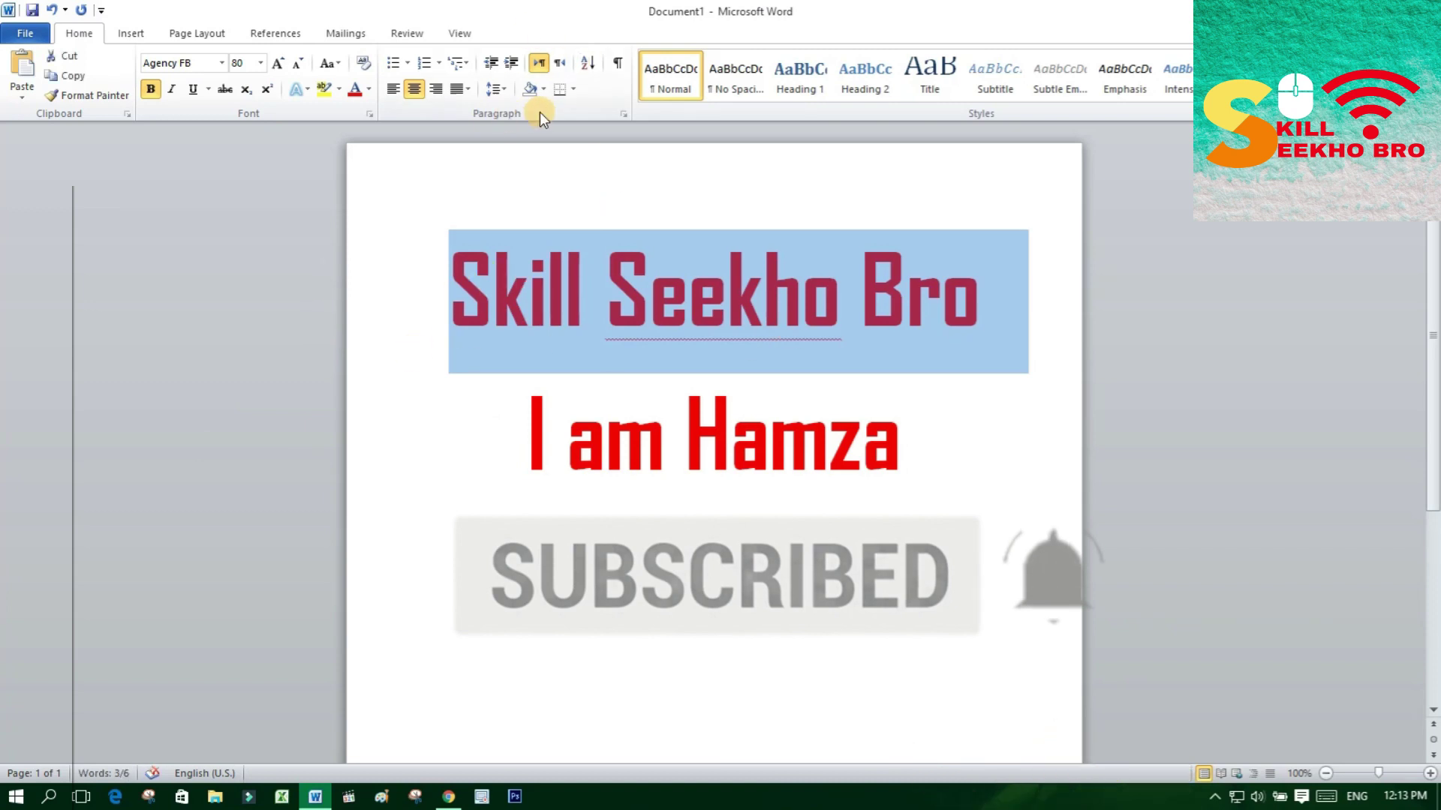
drag(958, 418, 415, 437)
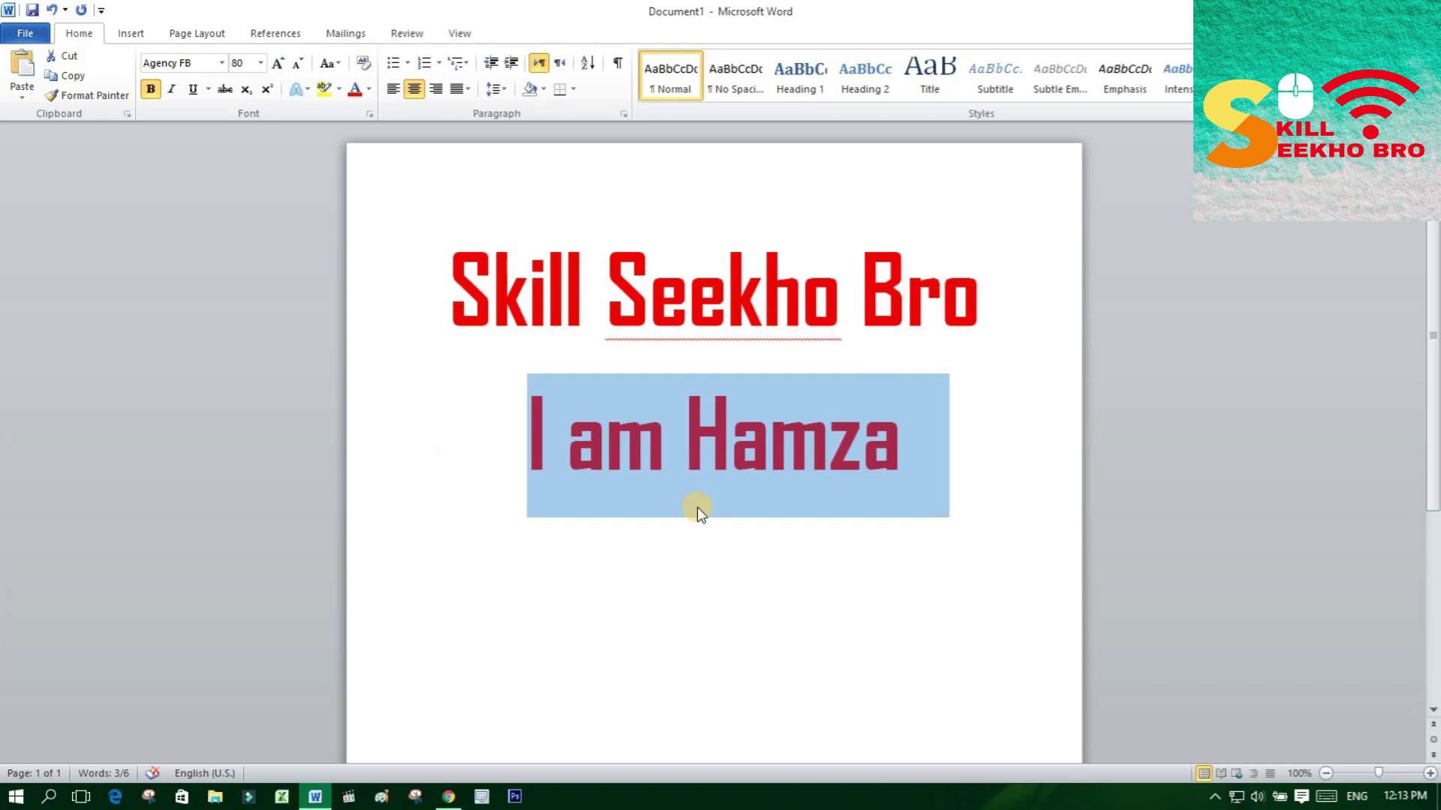
click(392, 89)
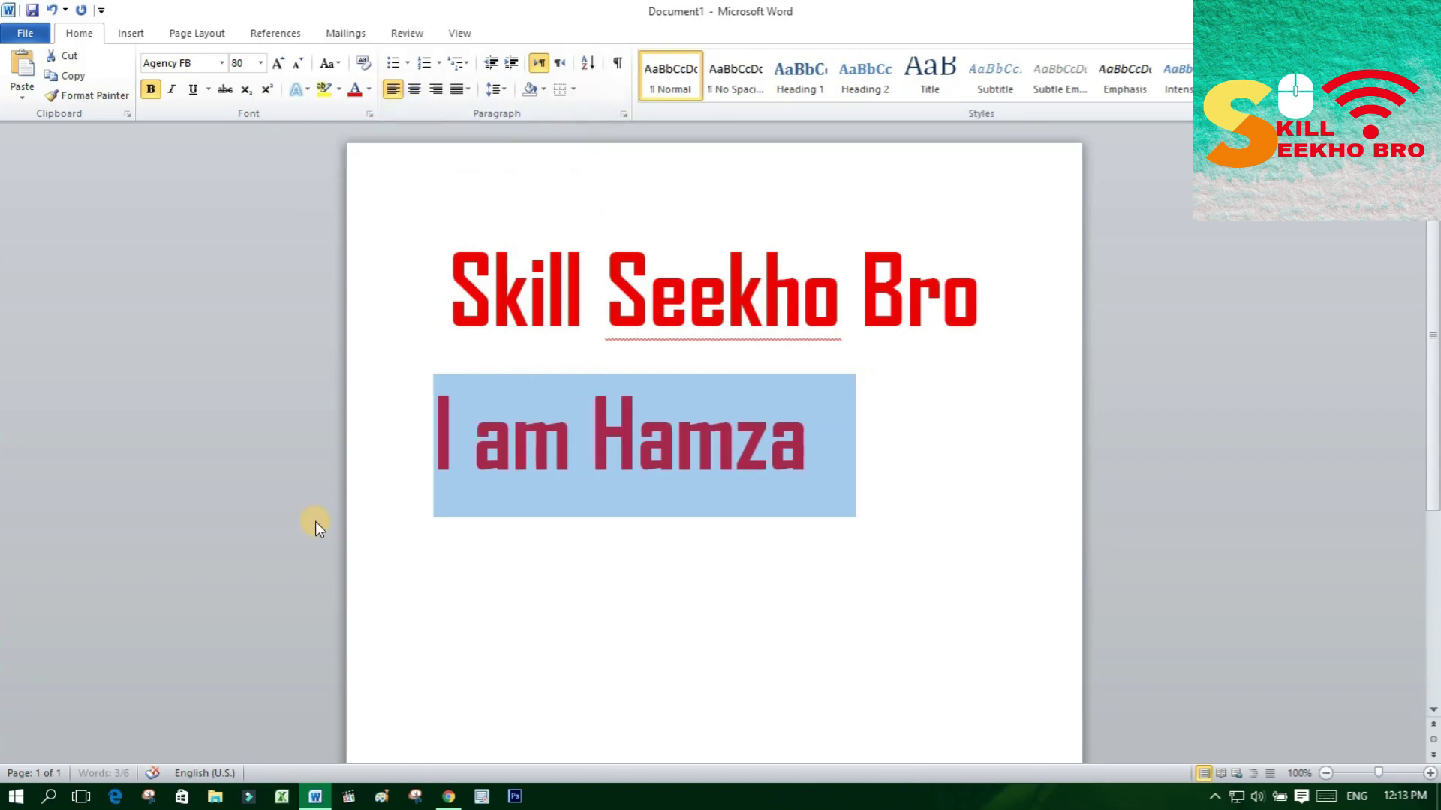
click(878, 395)
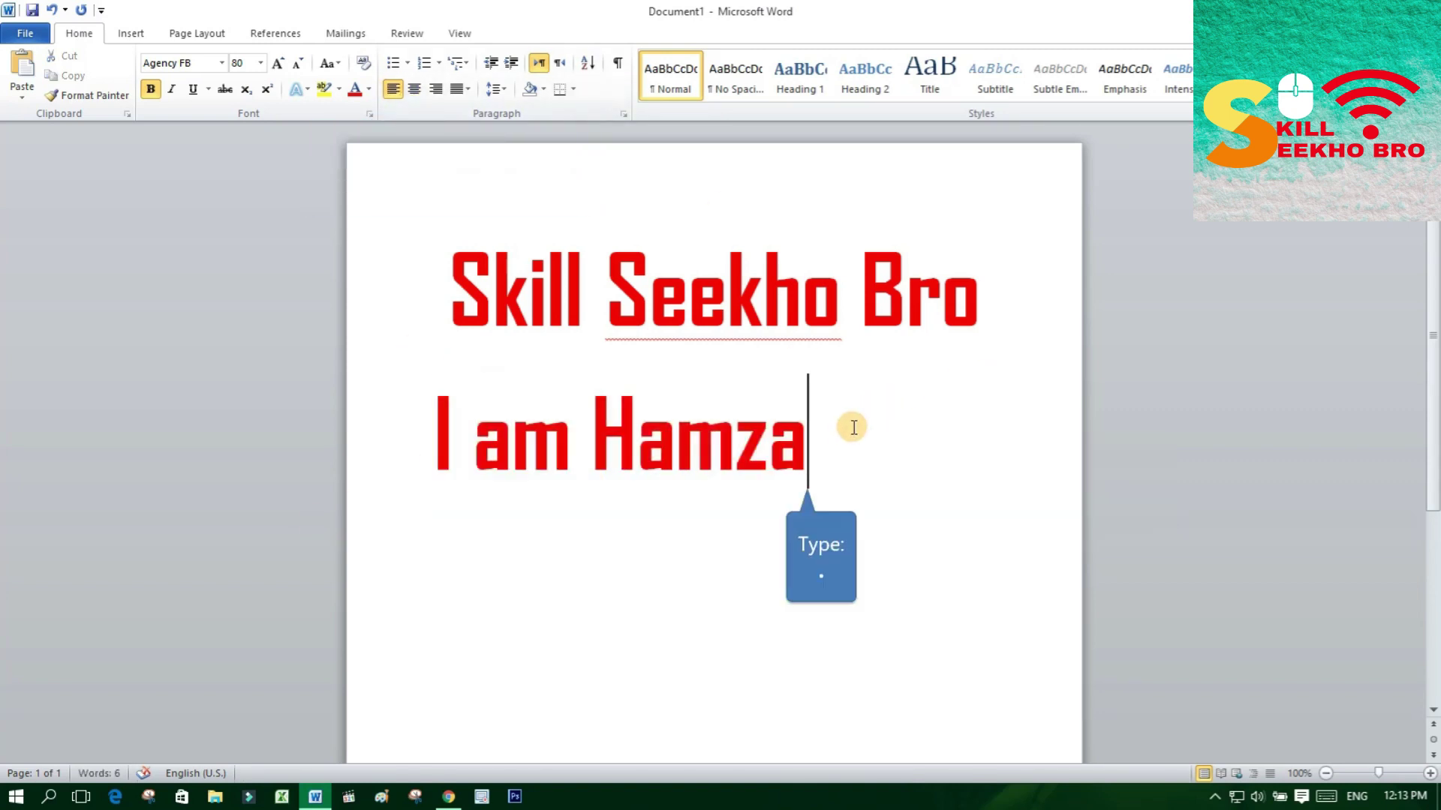
text(.)
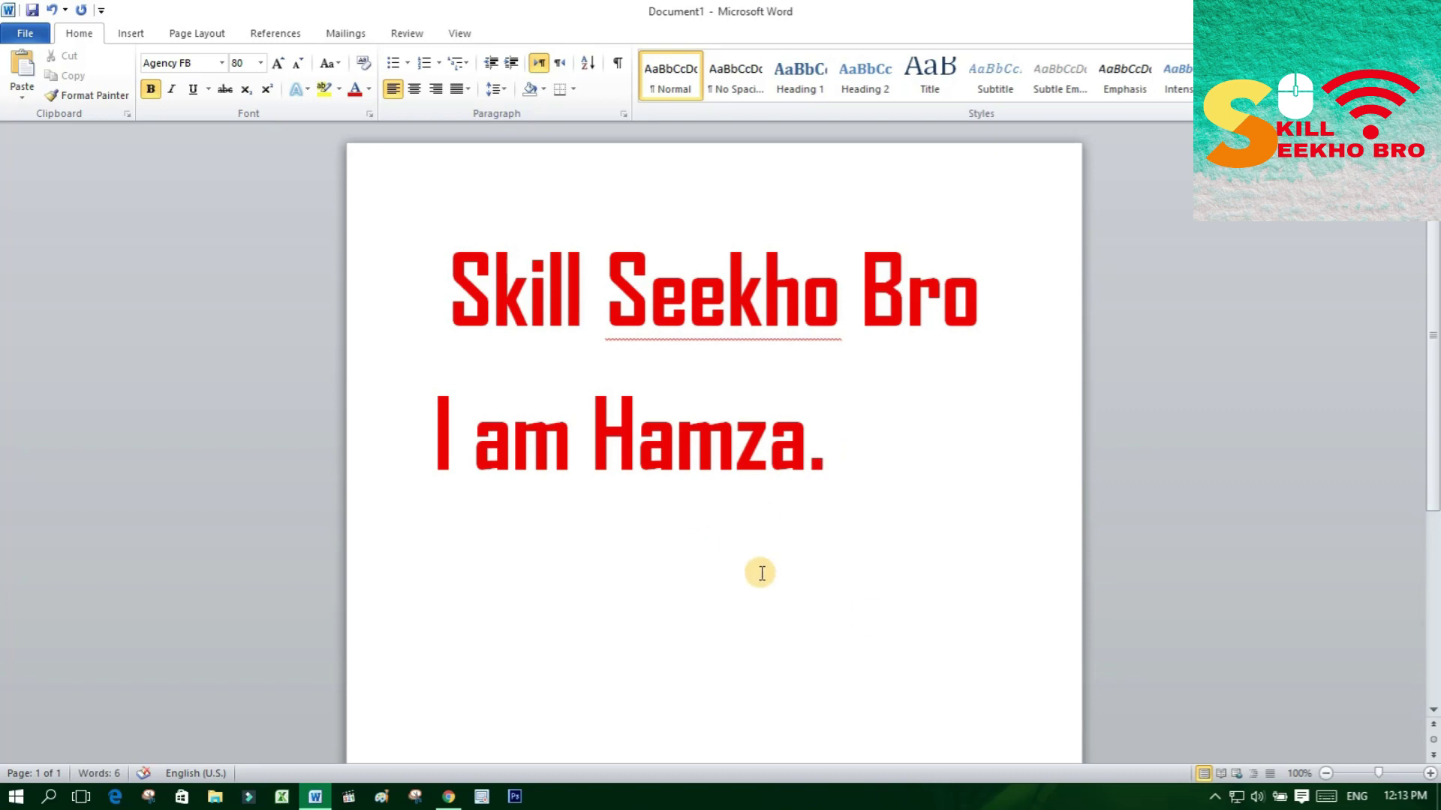
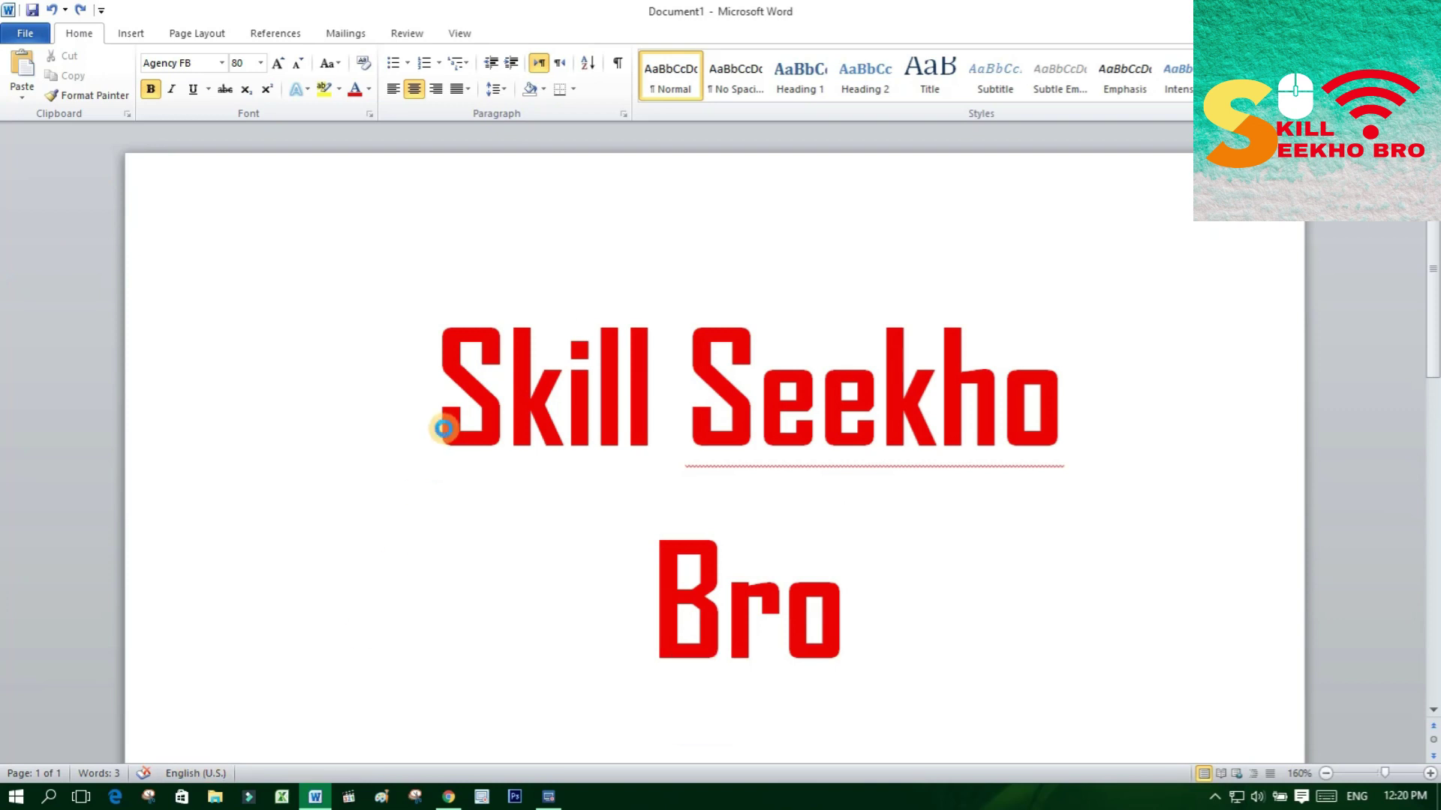
Create a new blank document
key(ctrl+n)
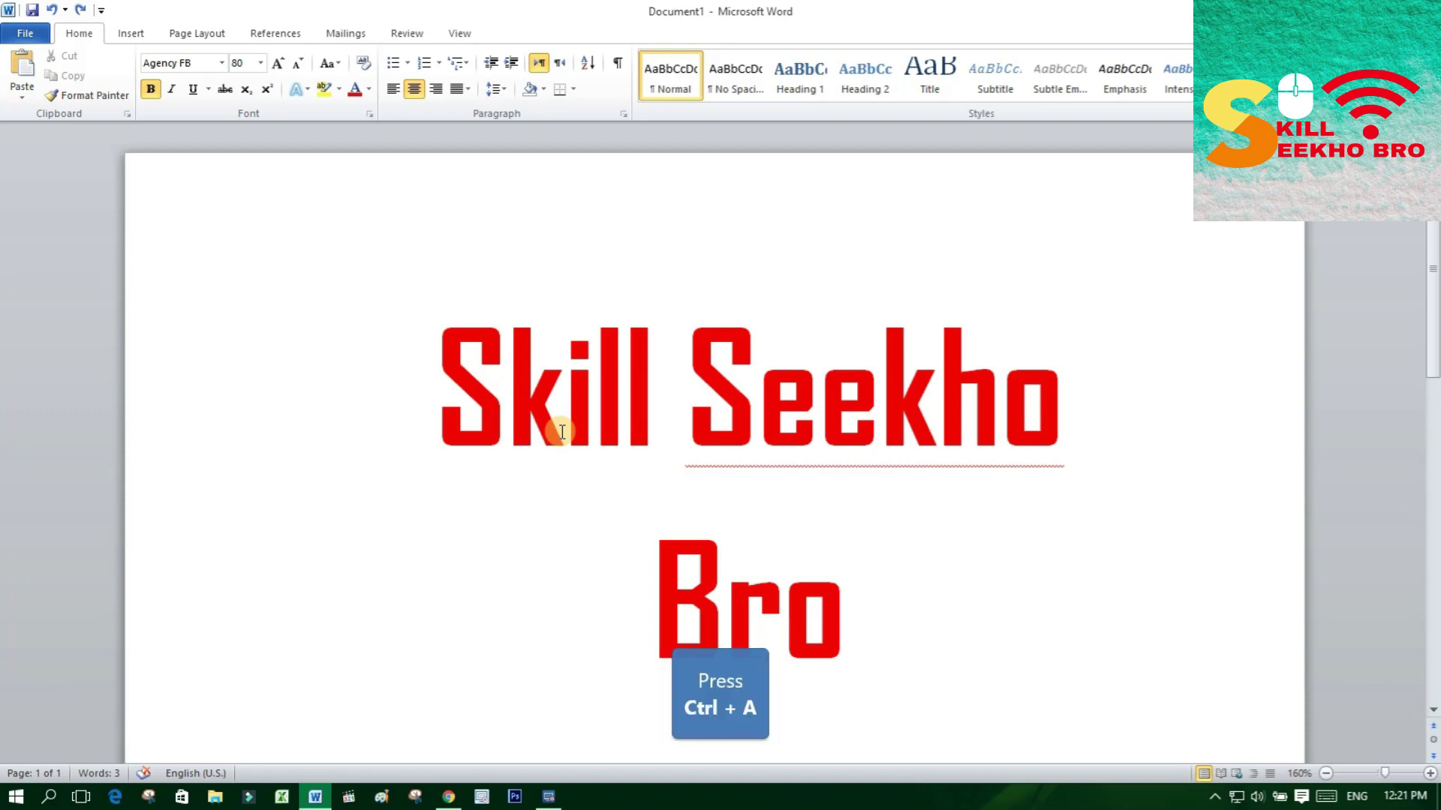
Select all the text in Document1, then bring up the Open file dialog and cancel it
key(ctrl+a)
key(ctrl+o)
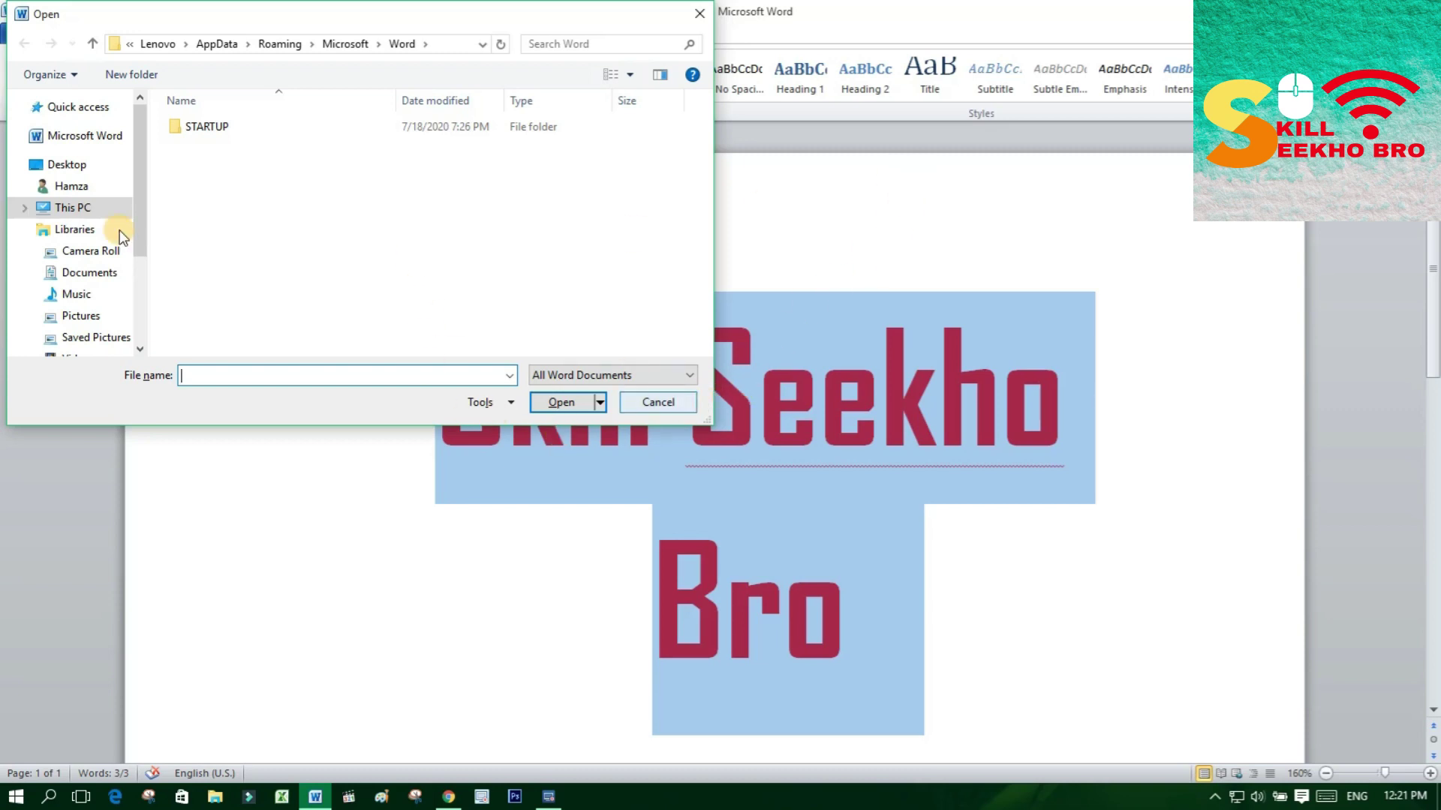
click(660, 401)
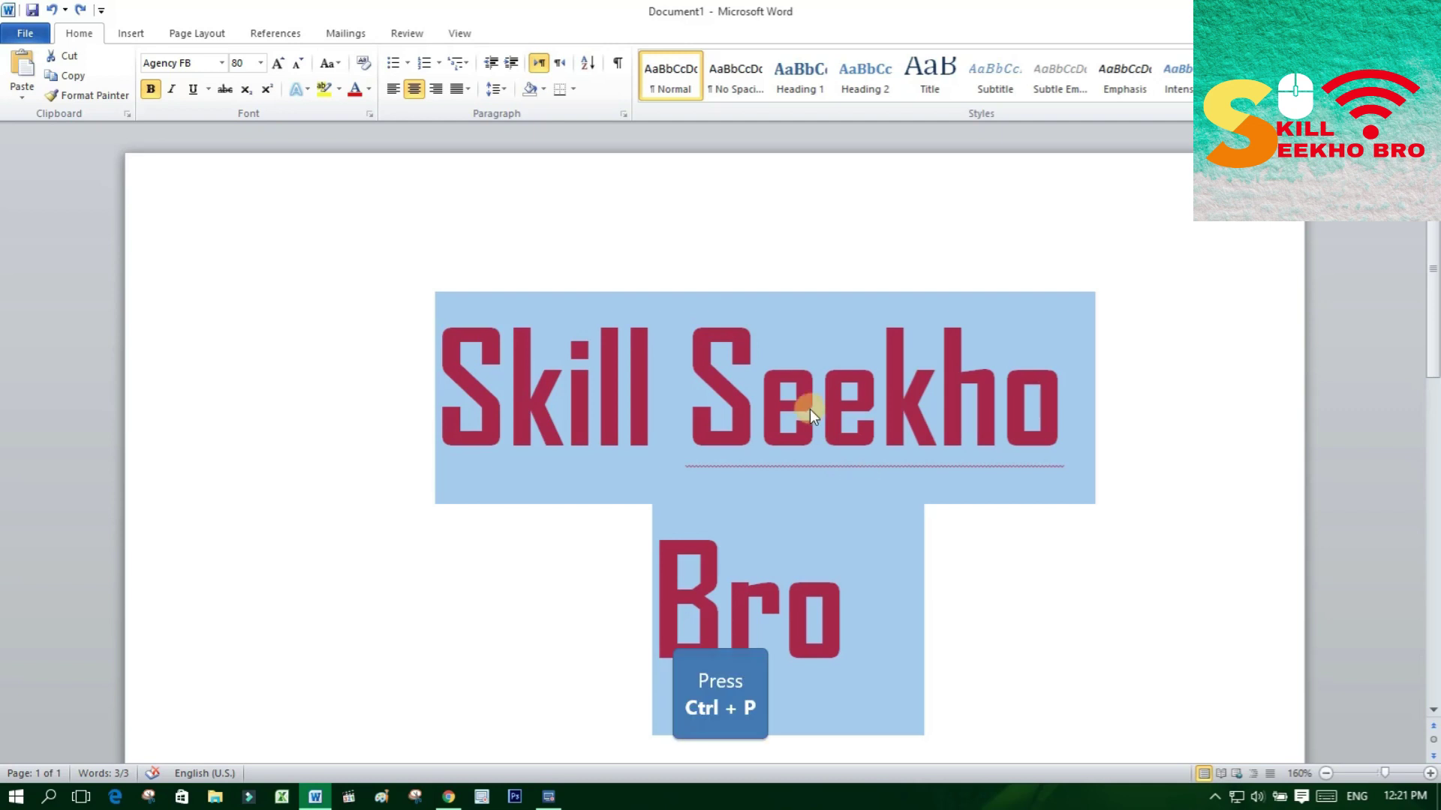
Show the print settings and preview for Document1 twice, returning to the document each time
key(ctrl+p)
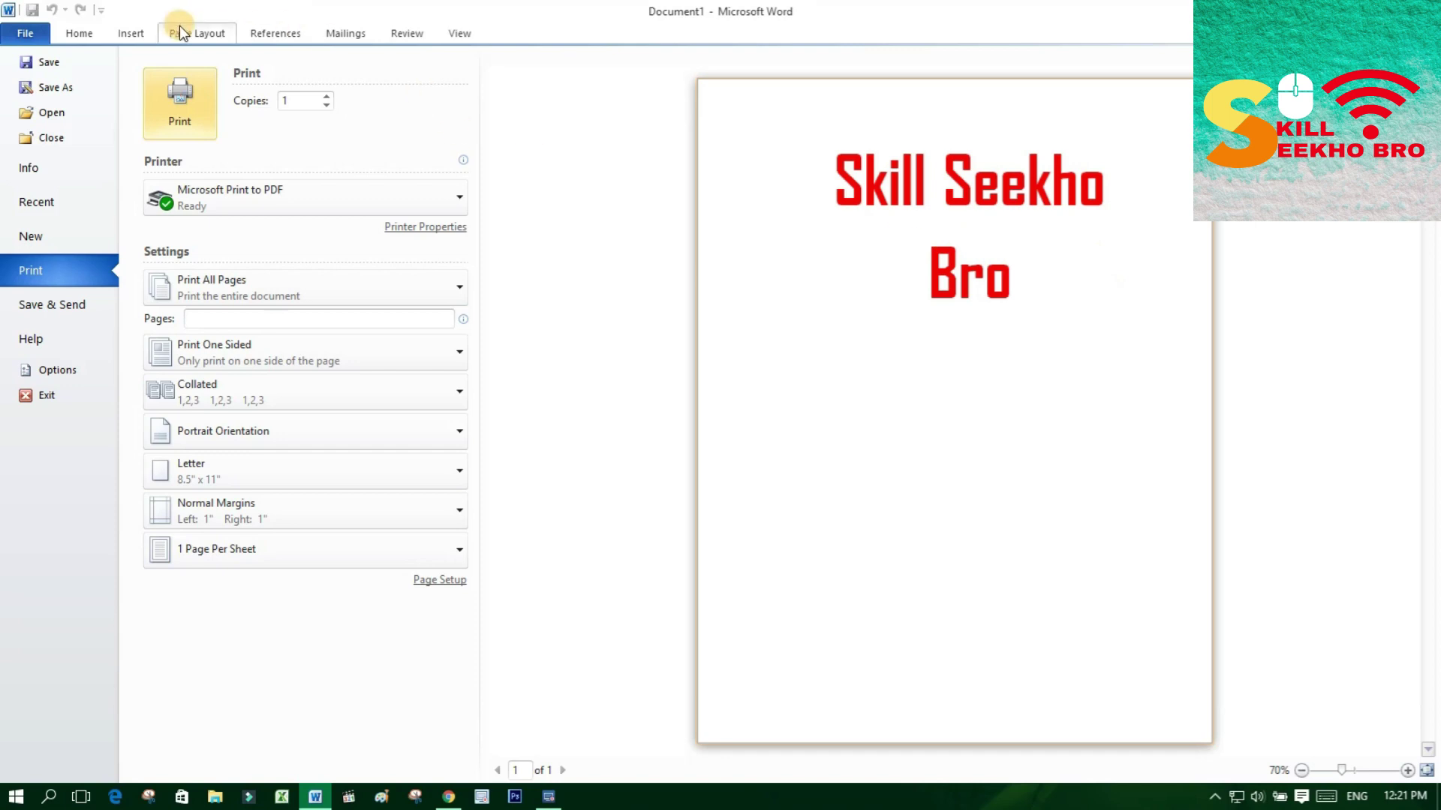
click(25, 33)
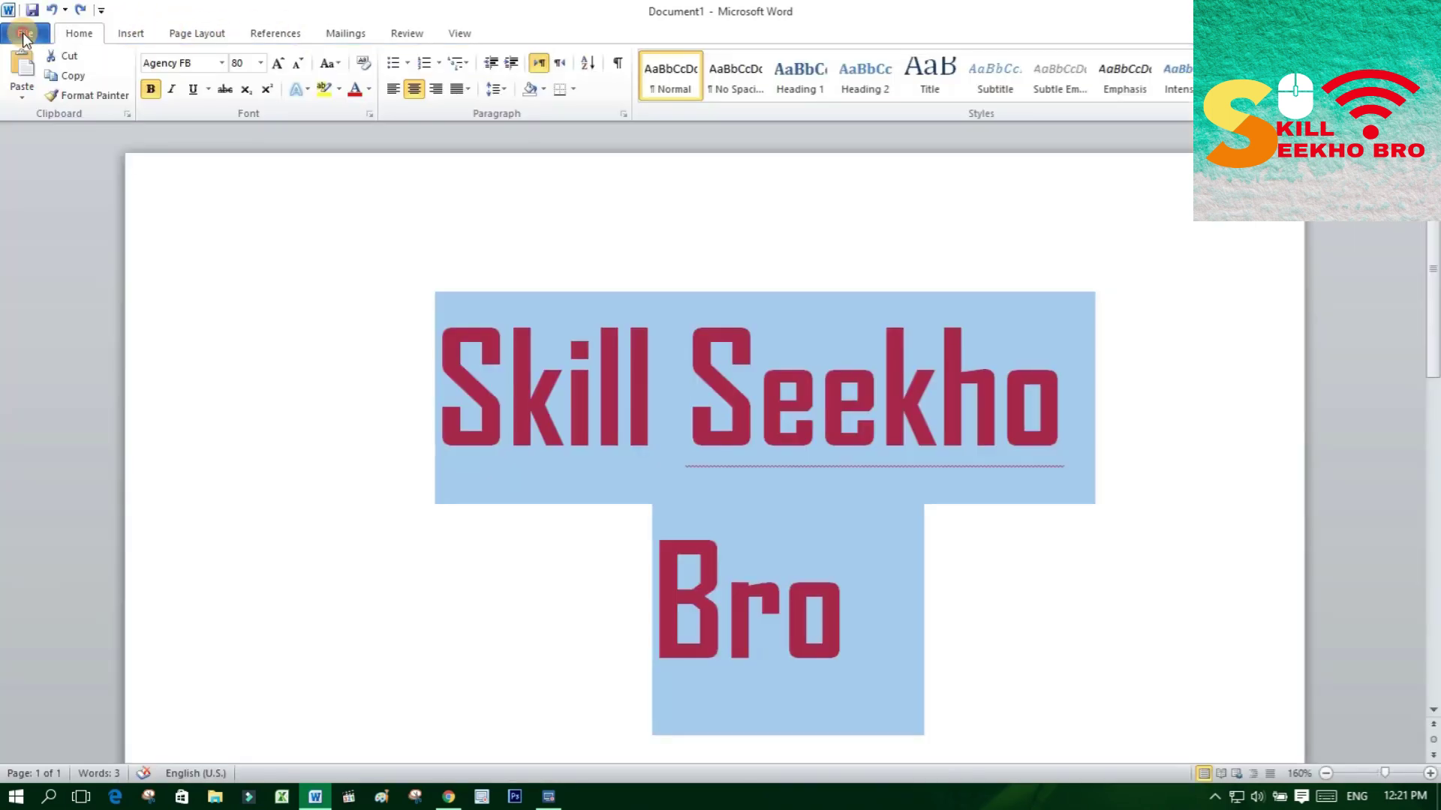
click(25, 33)
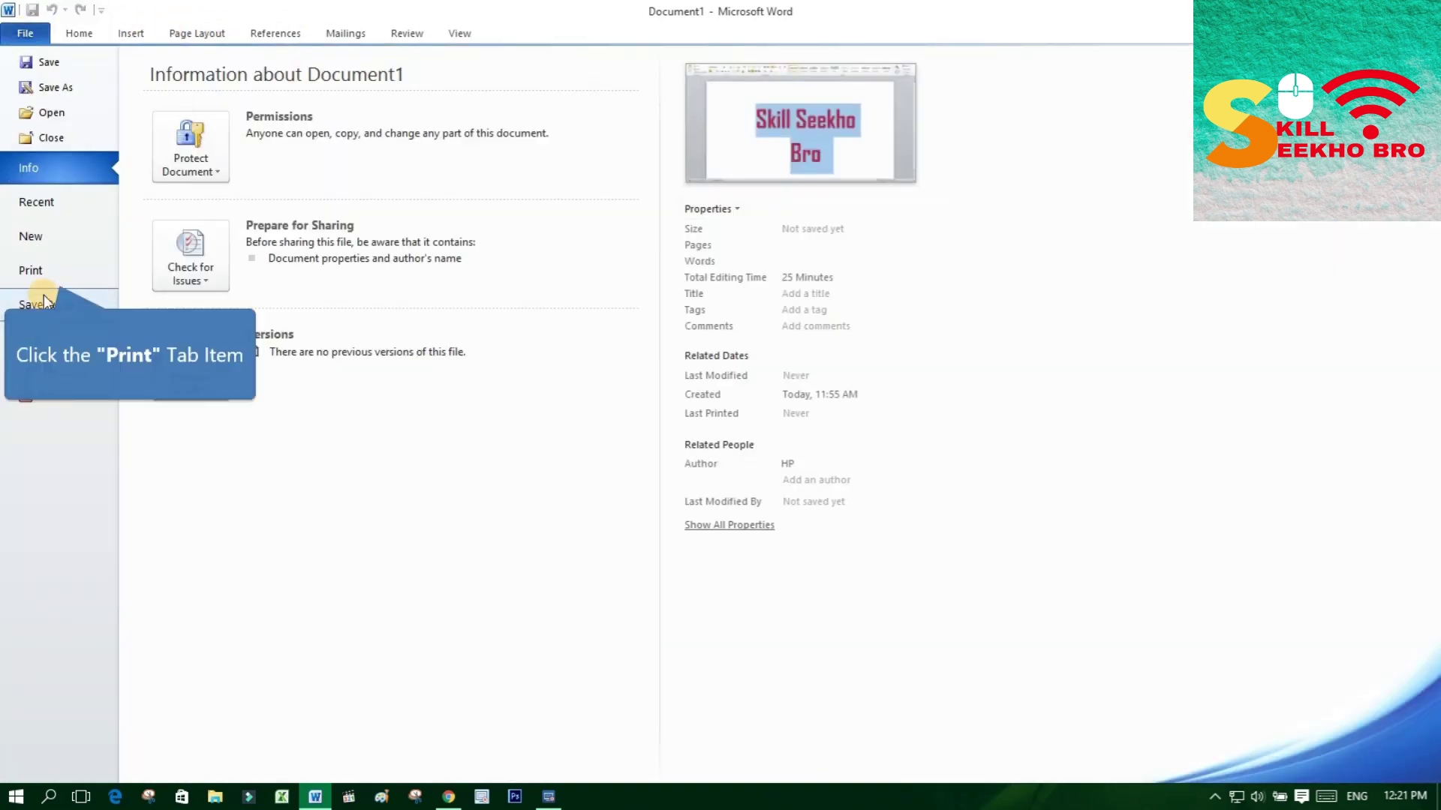
click(34, 272)
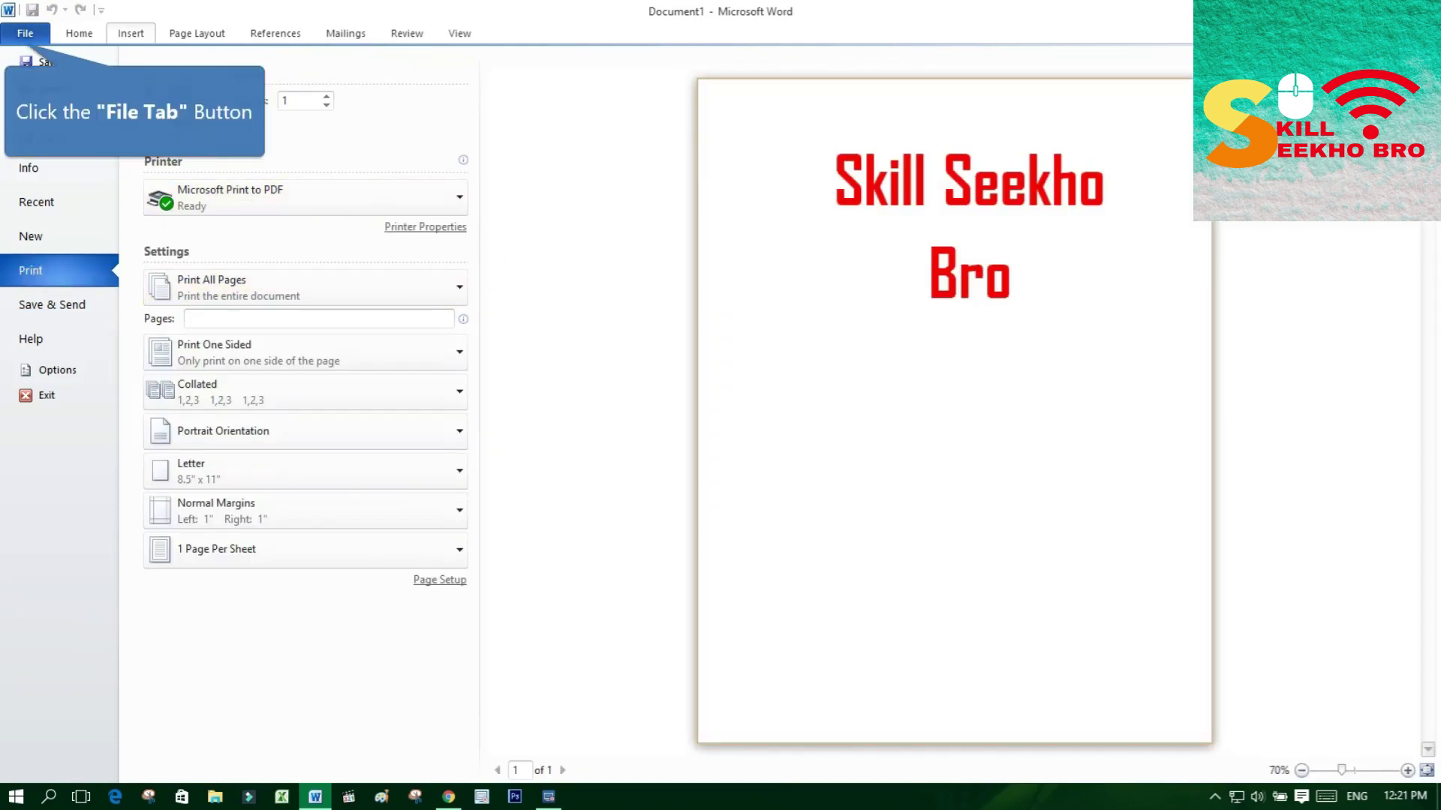
click(40, 36)
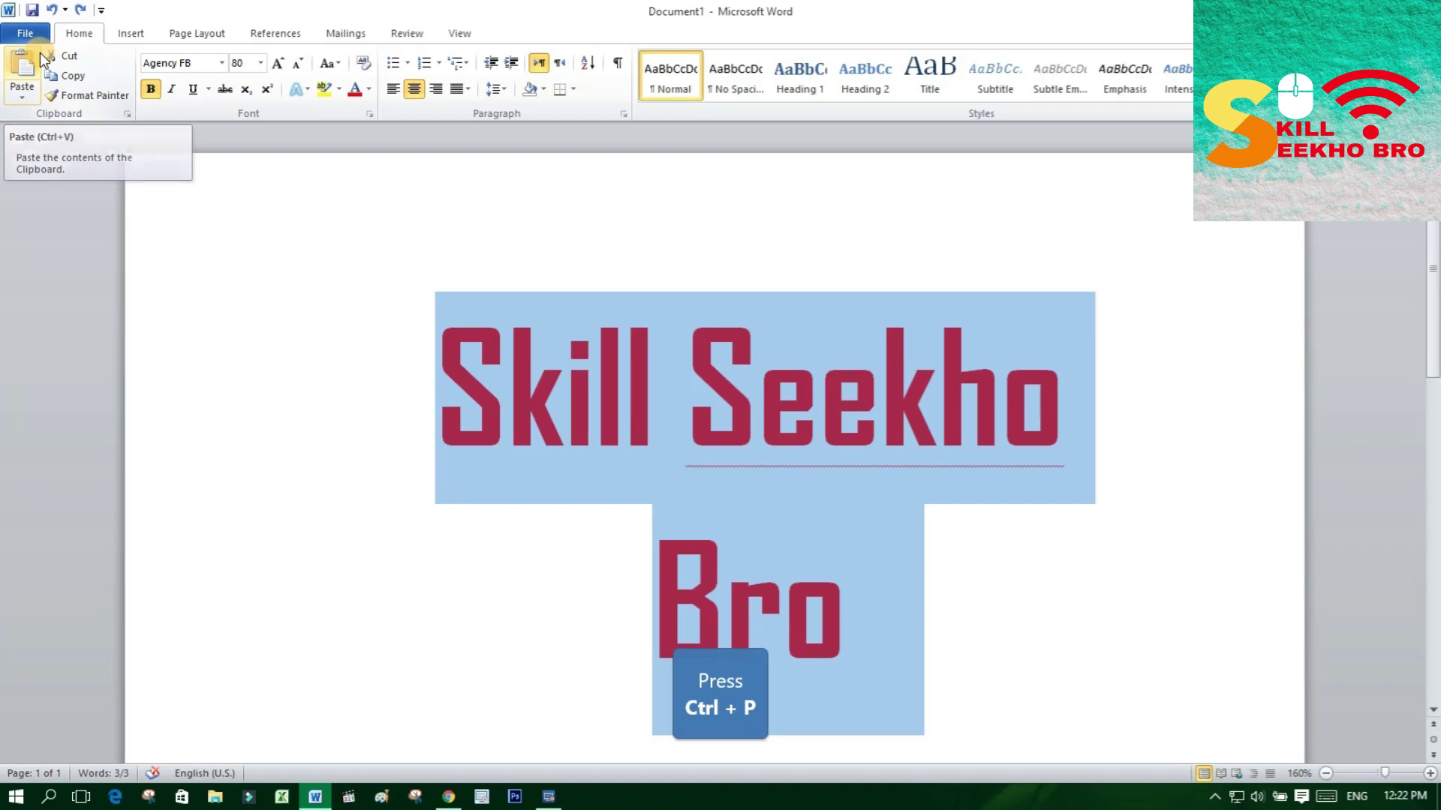
Bring up the print settings again, view the list of available printers without changing the selection, and return to the document
key(ctrl+p)
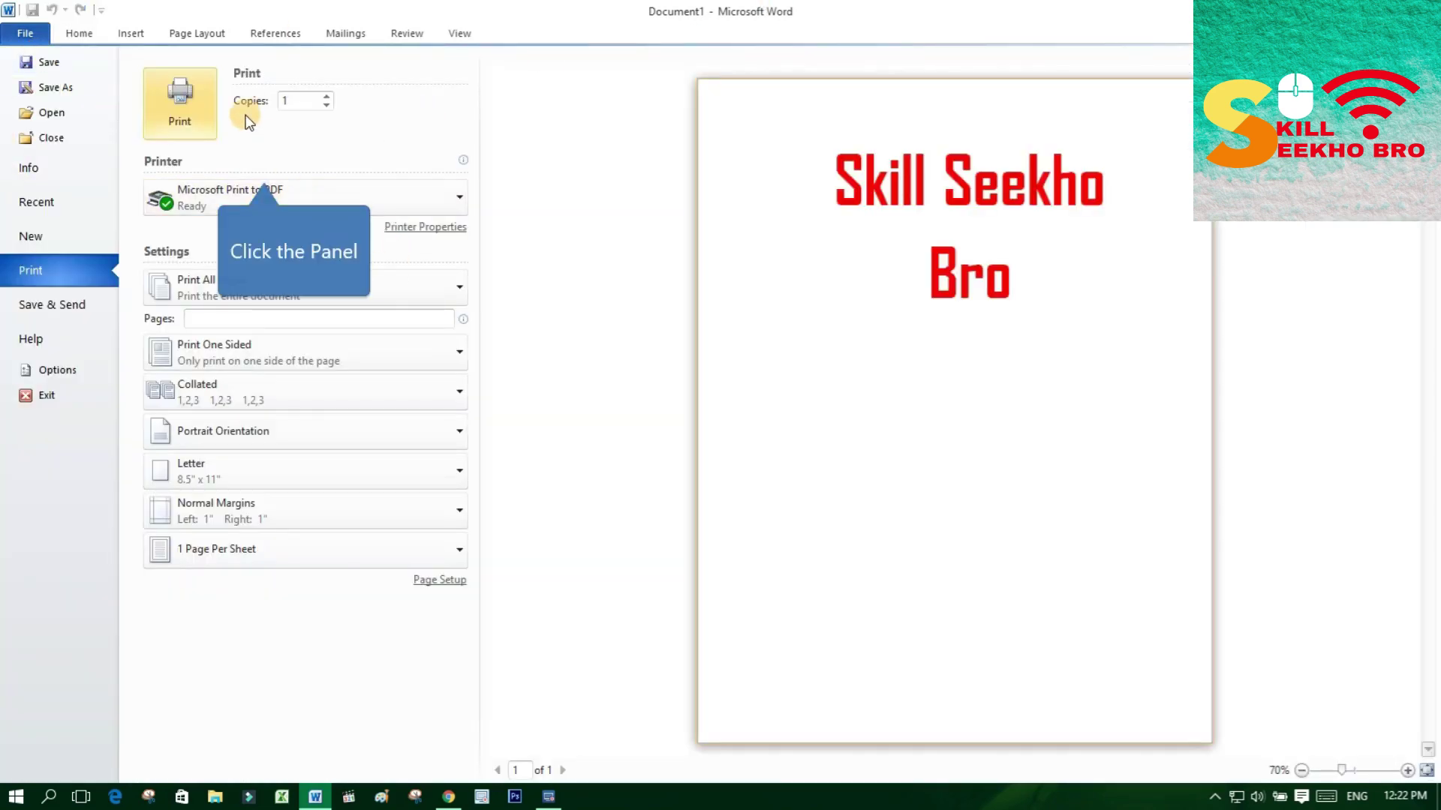
click(271, 192)
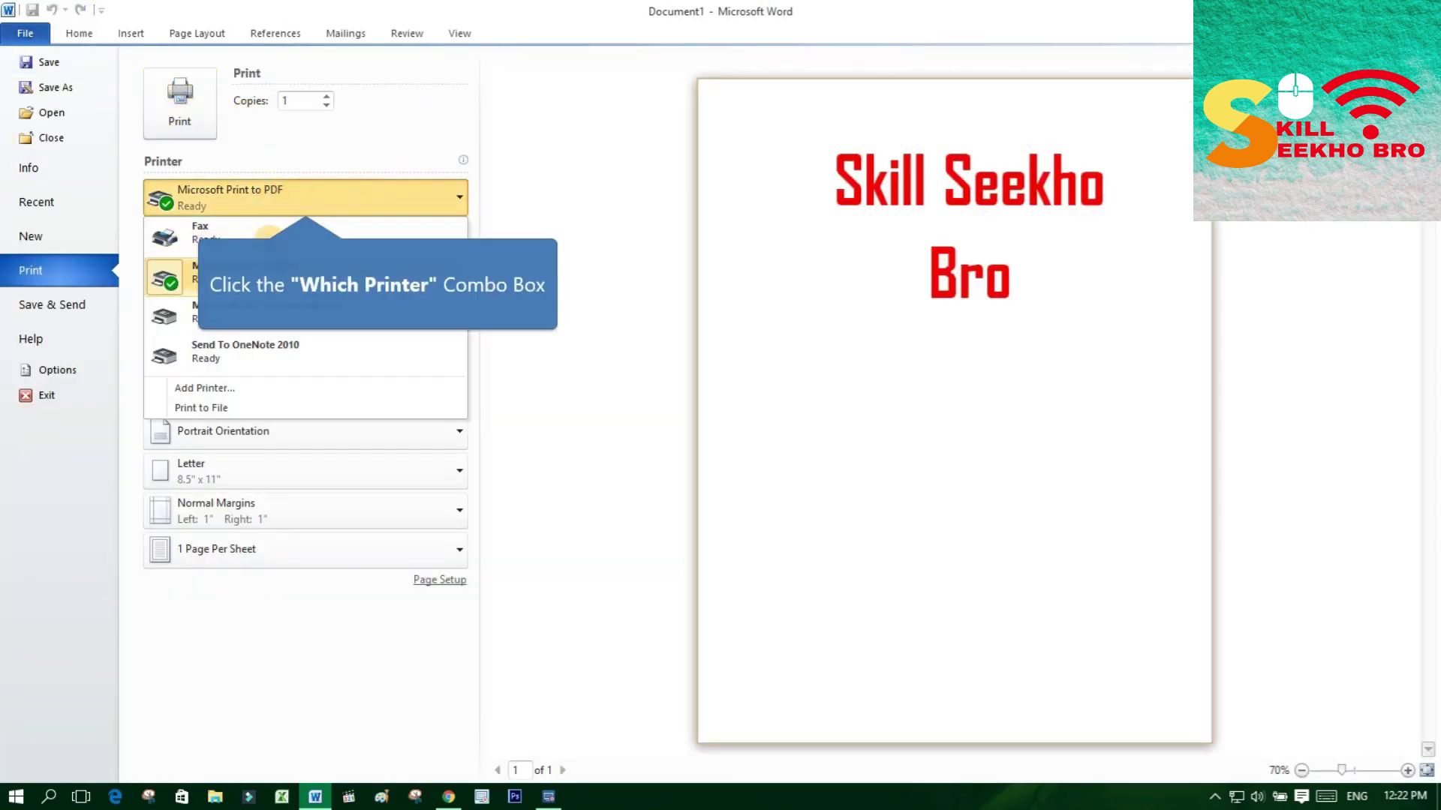
click(718, 278)
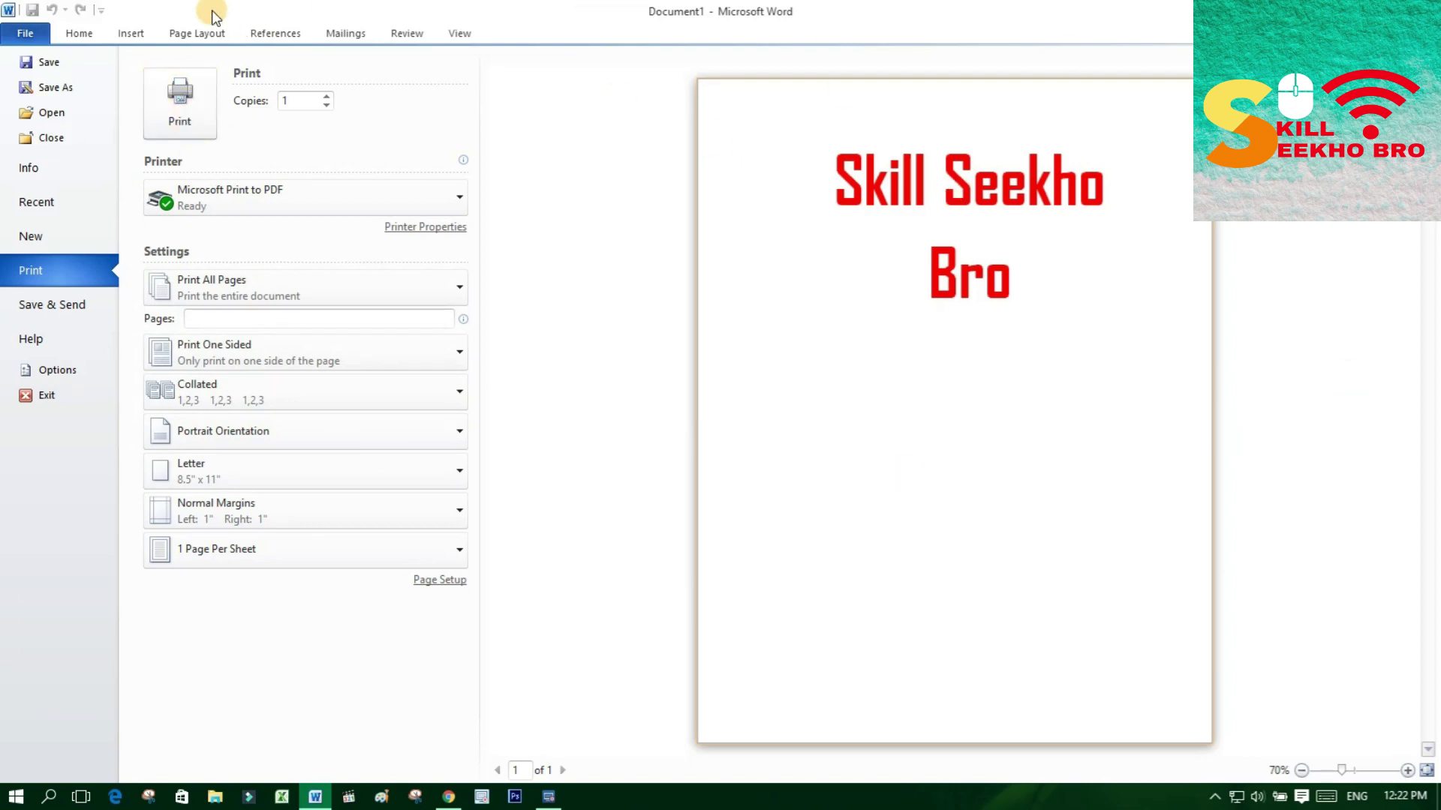
click(25, 33)
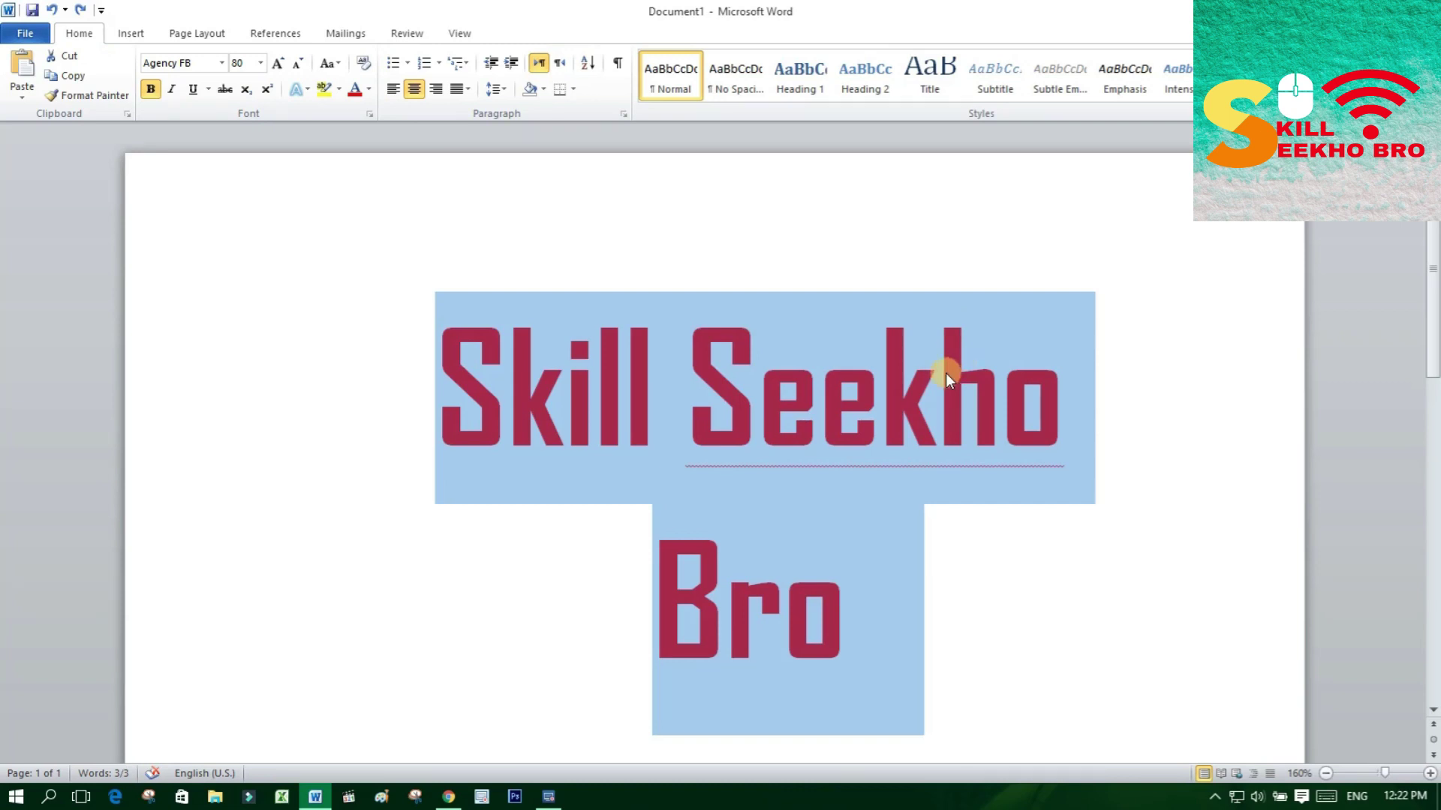
Reset the paragraph formatting of "Skill Seekho Bro", then insert a line break before "Bro" and undo it
key(ctrl+q)
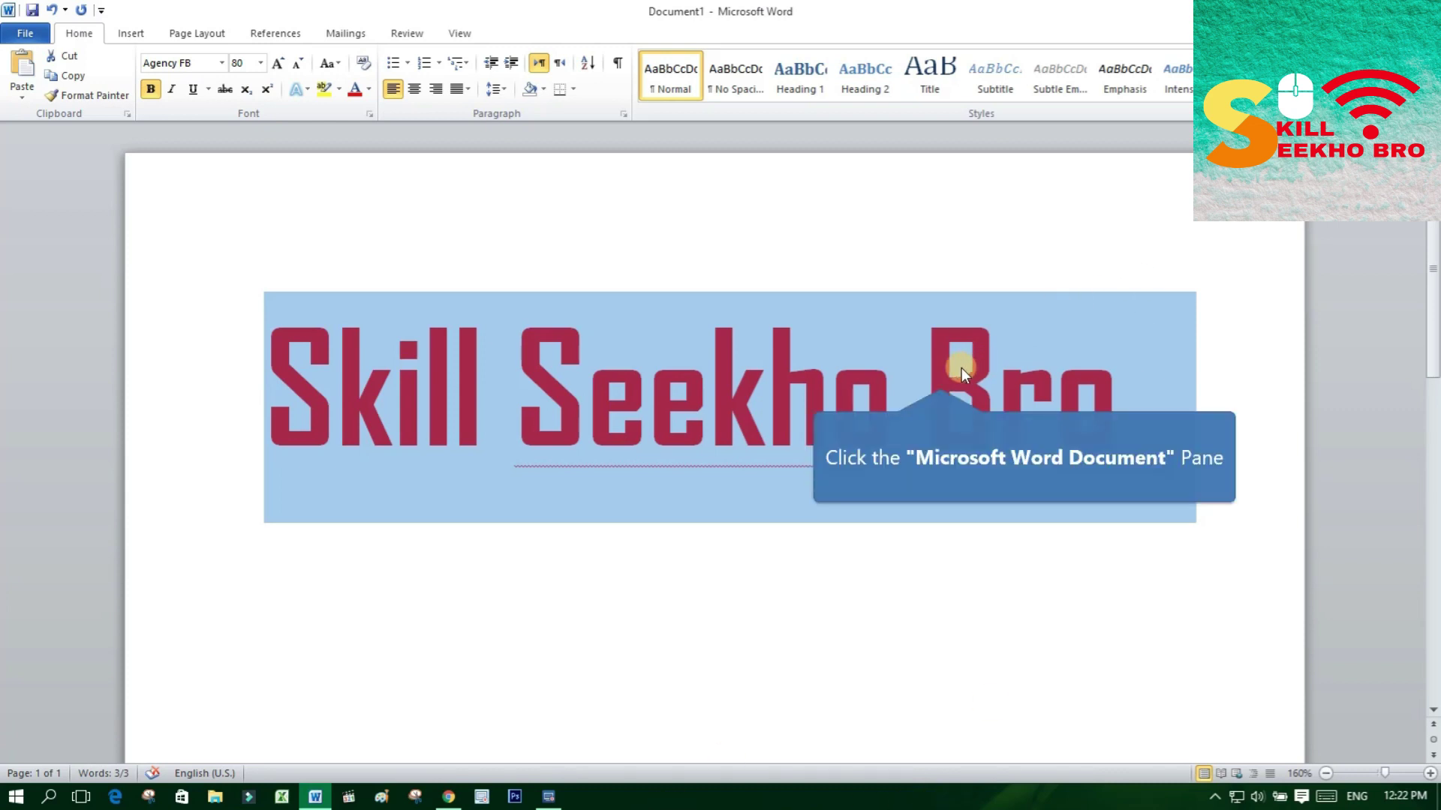
click(940, 374)
key(Return)
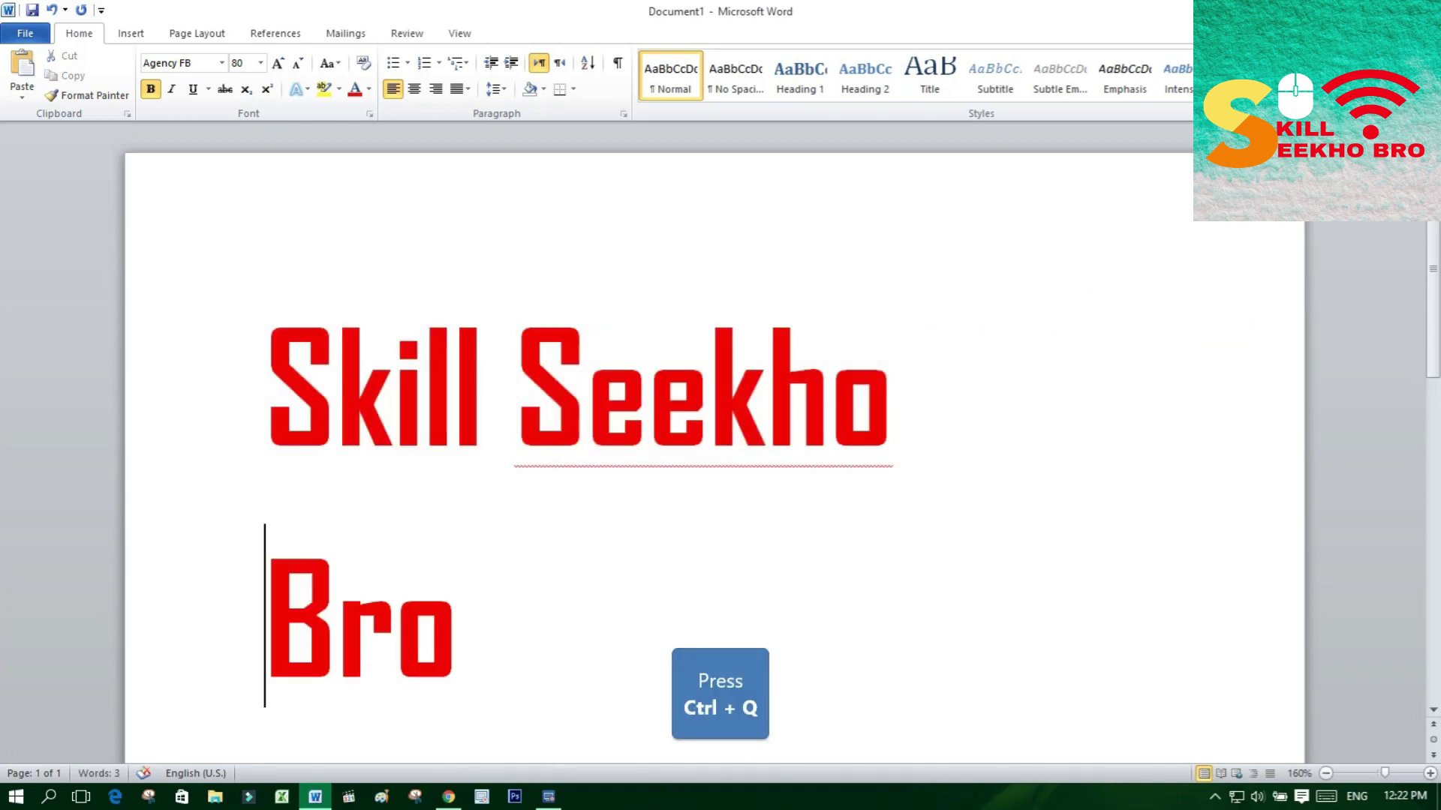
key(ctrl+z)
key(ctrl+z)
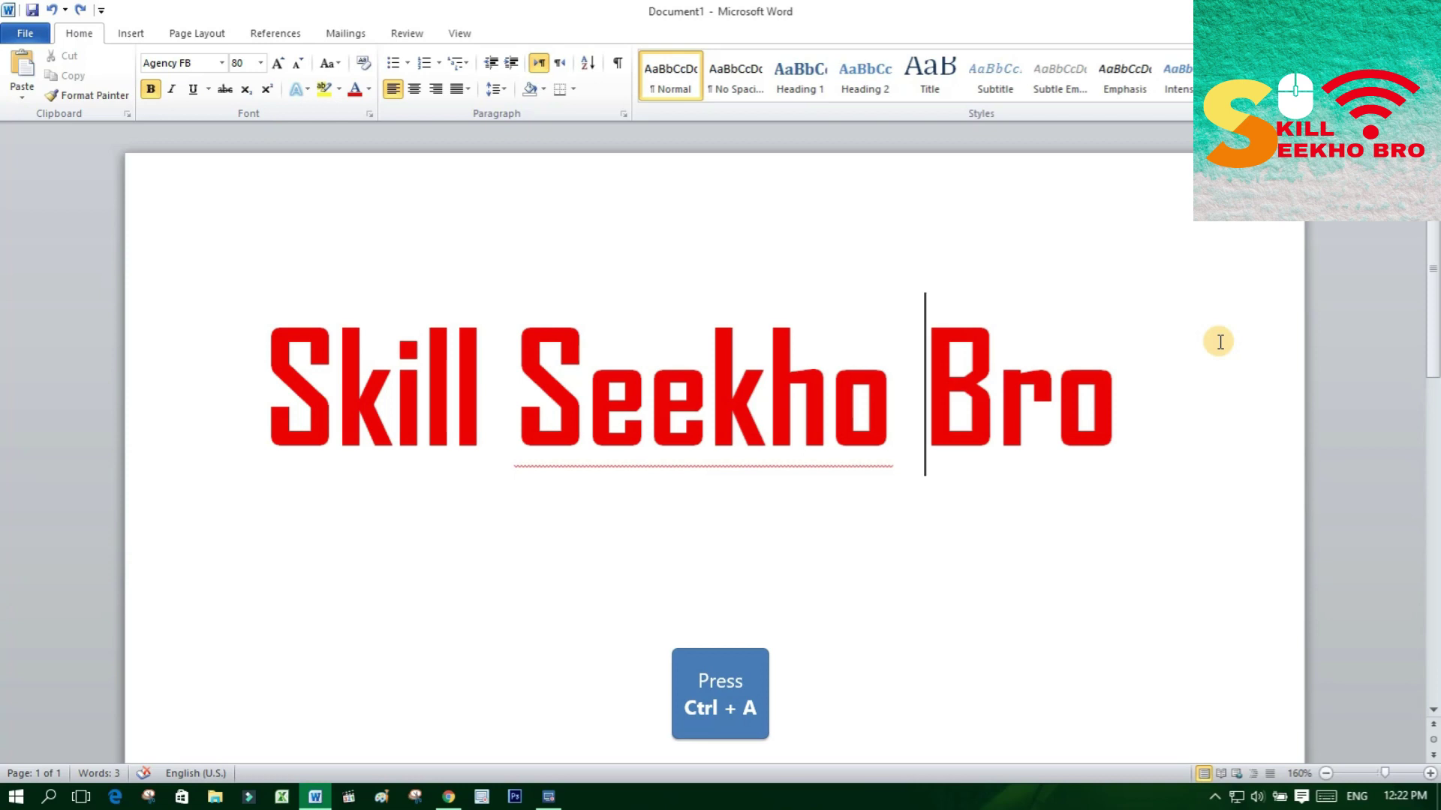
Select all the text and switch it repeatedly between right and left alignment, ending left-aligned
key(ctrl+a)
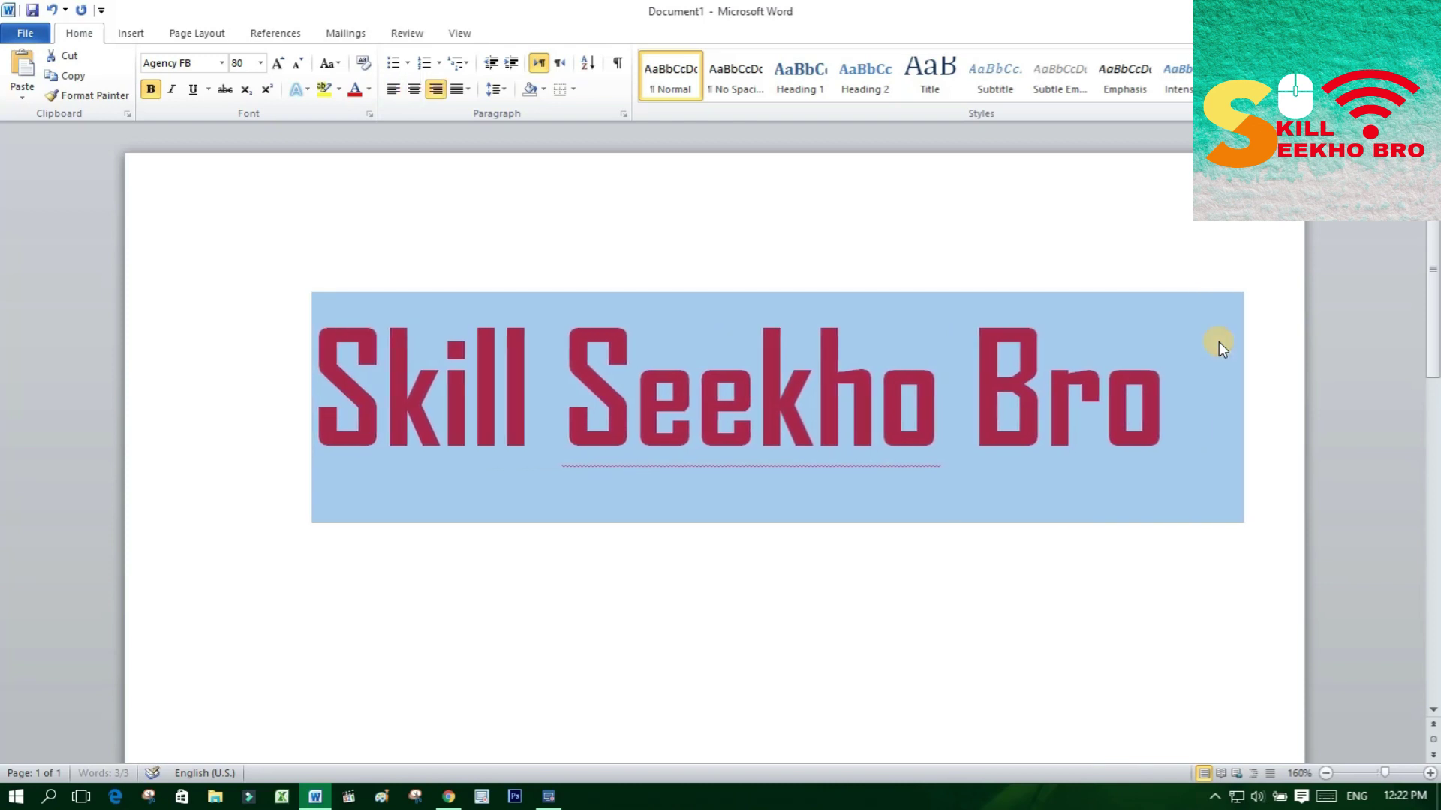
key(ctrl+l)
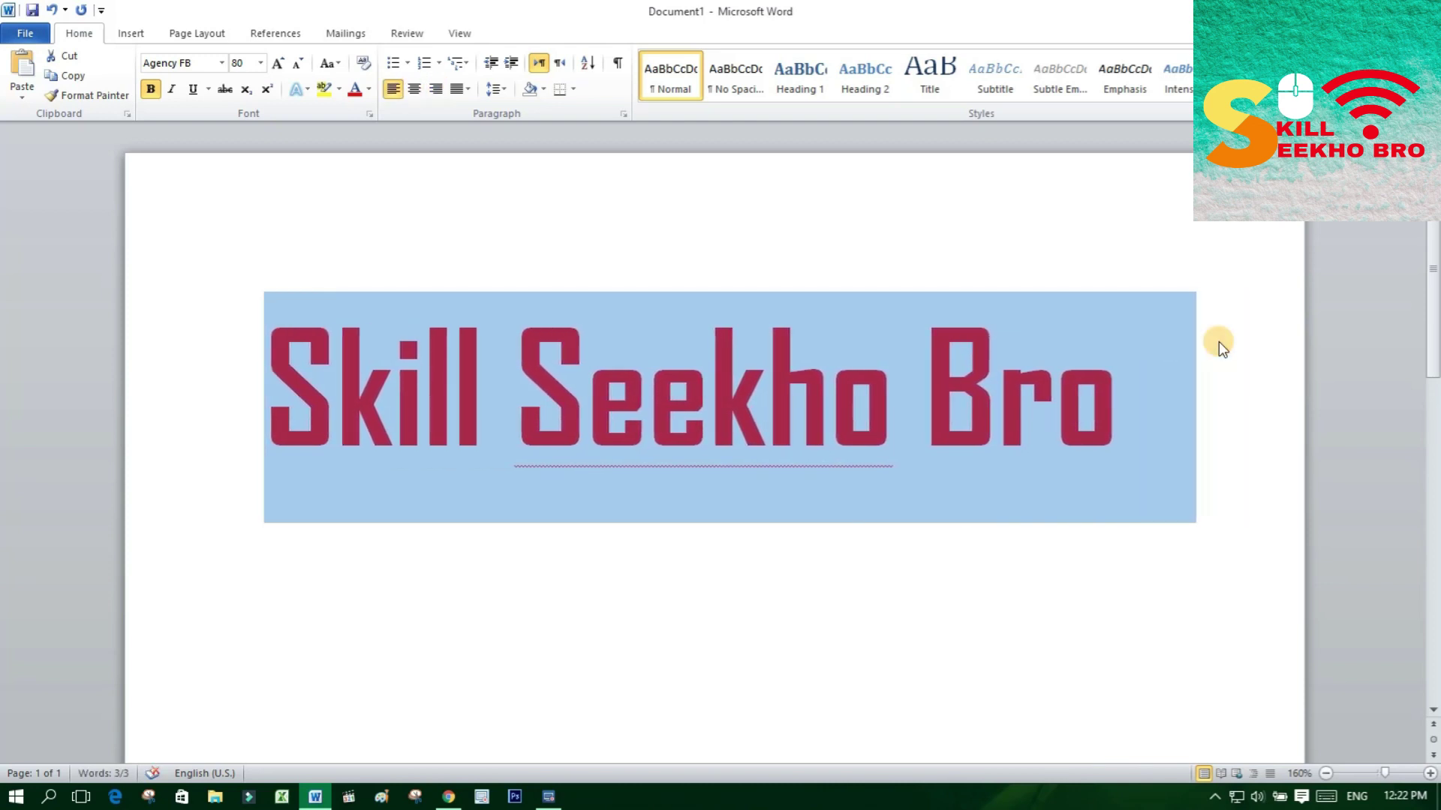
key(ctrl+r)
key(ctrl+r)
key(ctrl+r)
key(ctrl+r)
key(ctrl+r)
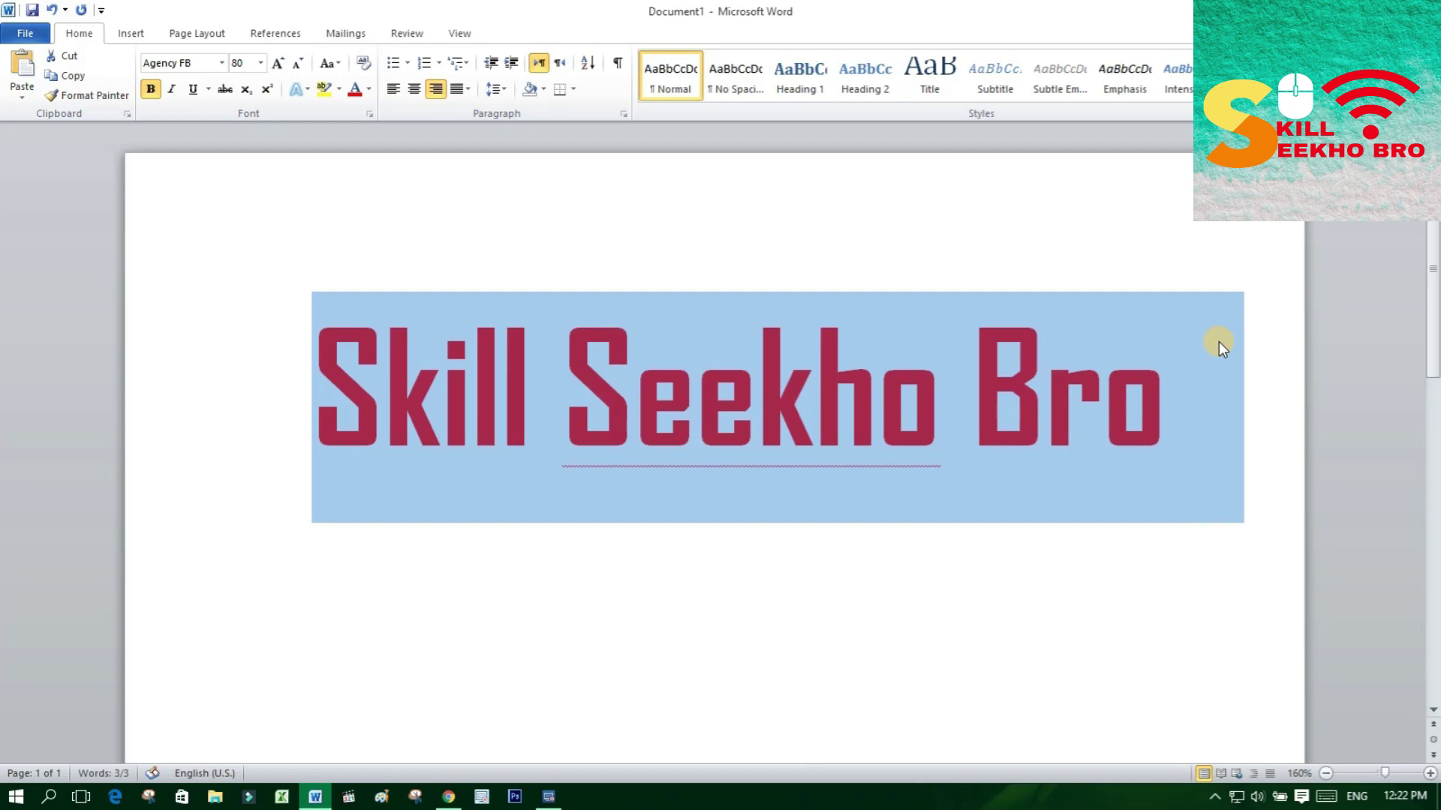
key(ctrl+r)
key(ctrl+r)
key(ctrl+r)
key(ctrl+r)
key(ctrl+r)
key(ctrl+r)
key(ctrl+r)
key(ctrl+r)
key(ctrl+r)
key(ctrl+r)
key(ctrl+r)
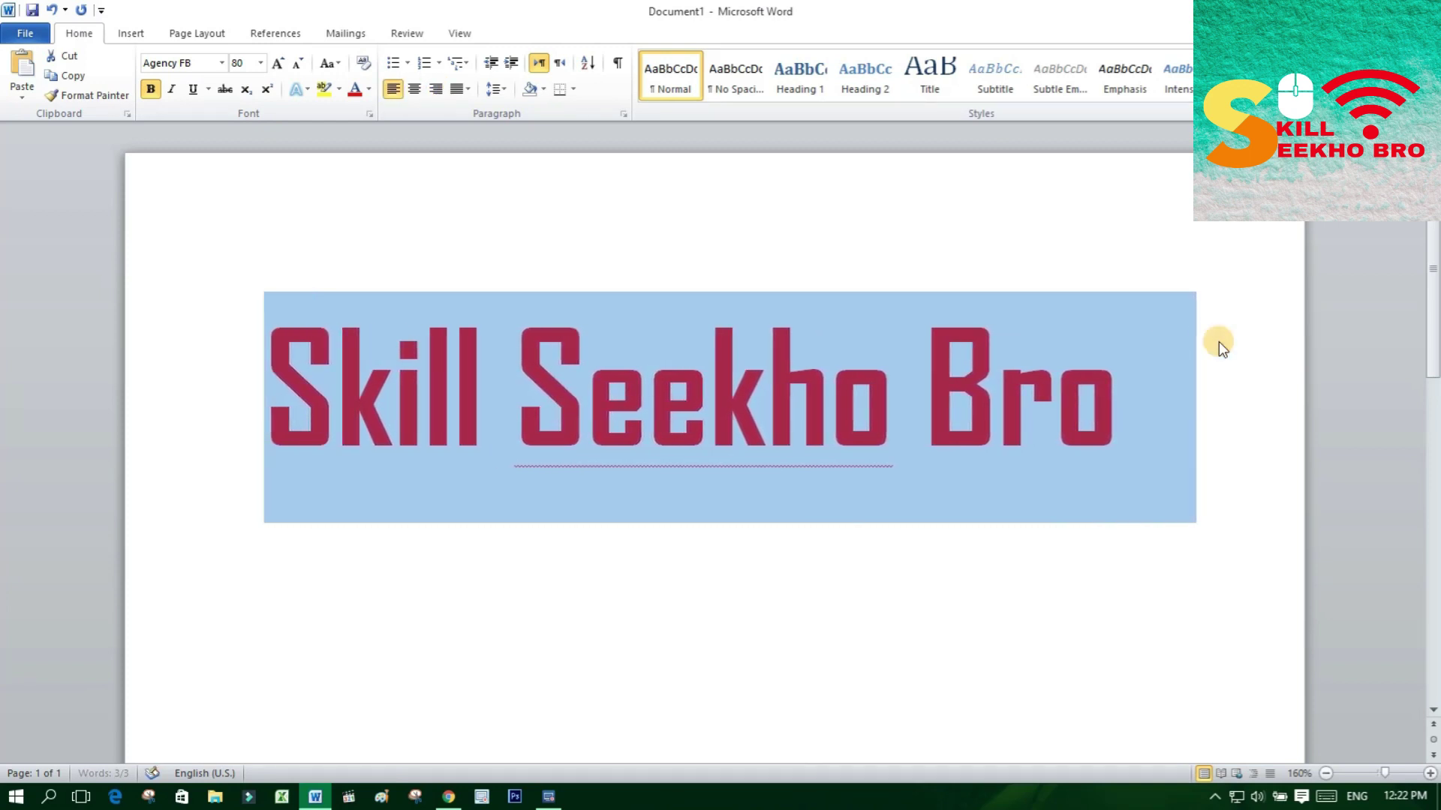
key(ctrl+r)
key(ctrl+r)
key(ctrl+r)
key(ctrl+r)
key(ctrl+r)
key(ctrl+r)
key(ctrl+r)
key(ctrl+r)
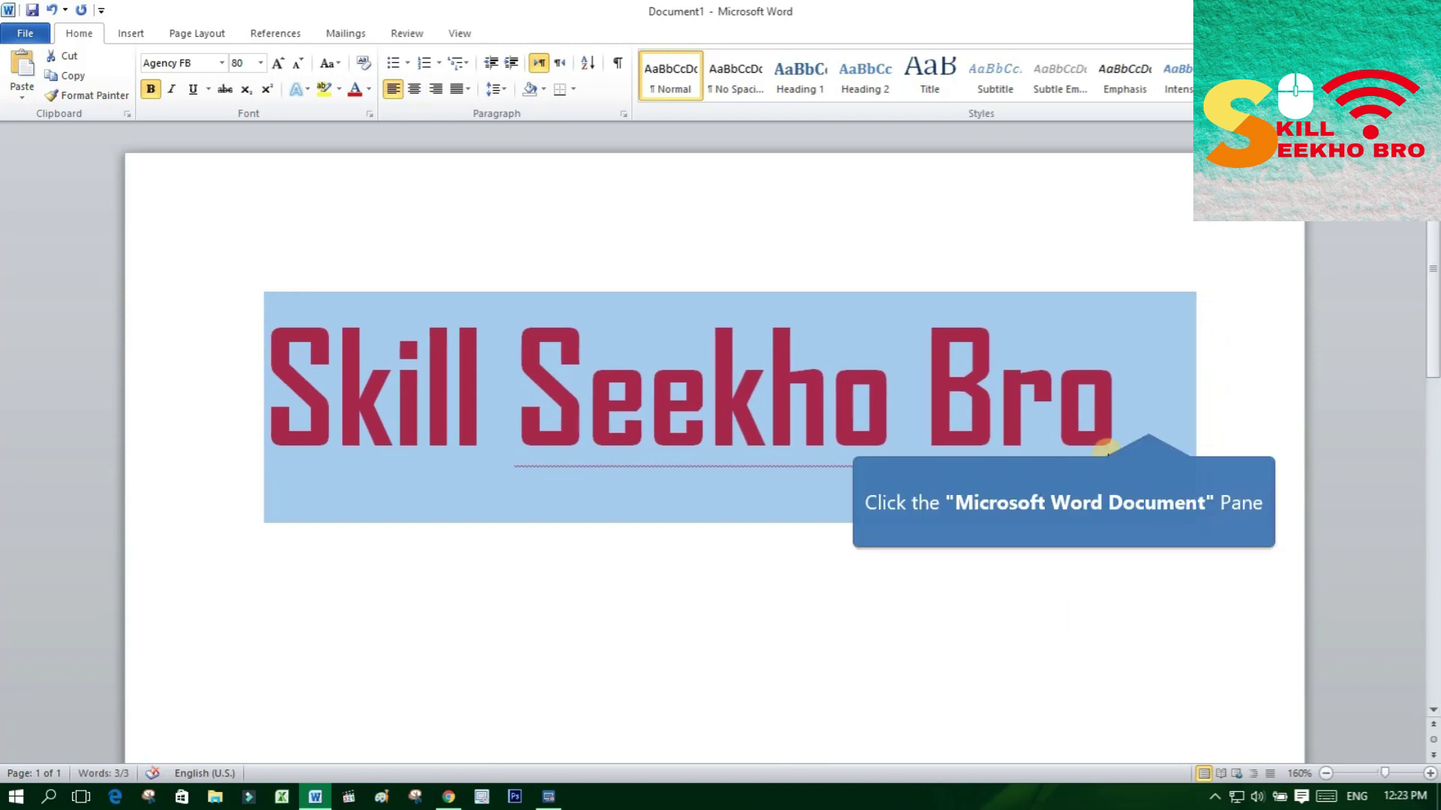
Select all the text again, then bring up the Save As dialog and cancel it
click(1150, 421)
key(ctrl+a)
key(ctrl+s)
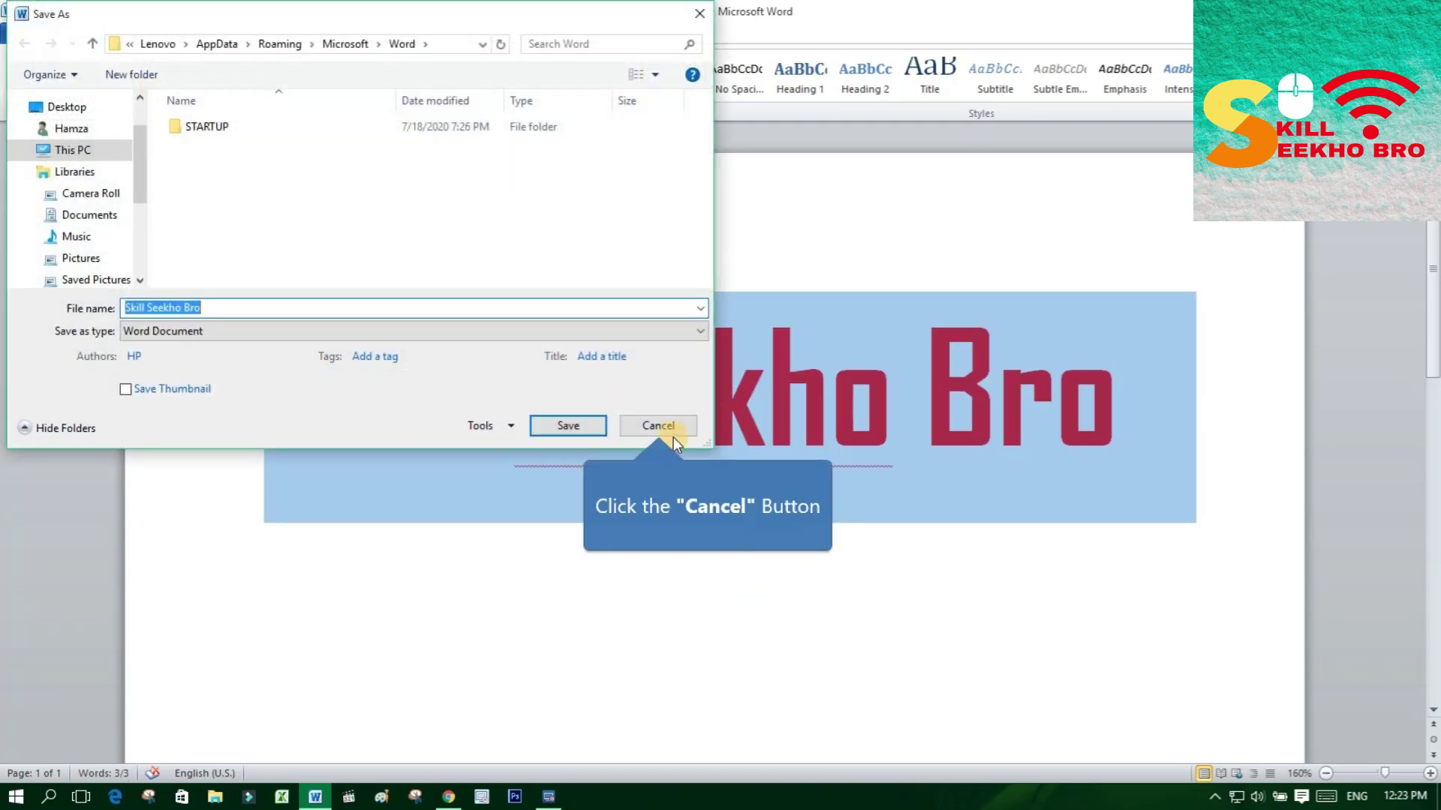
click(673, 428)
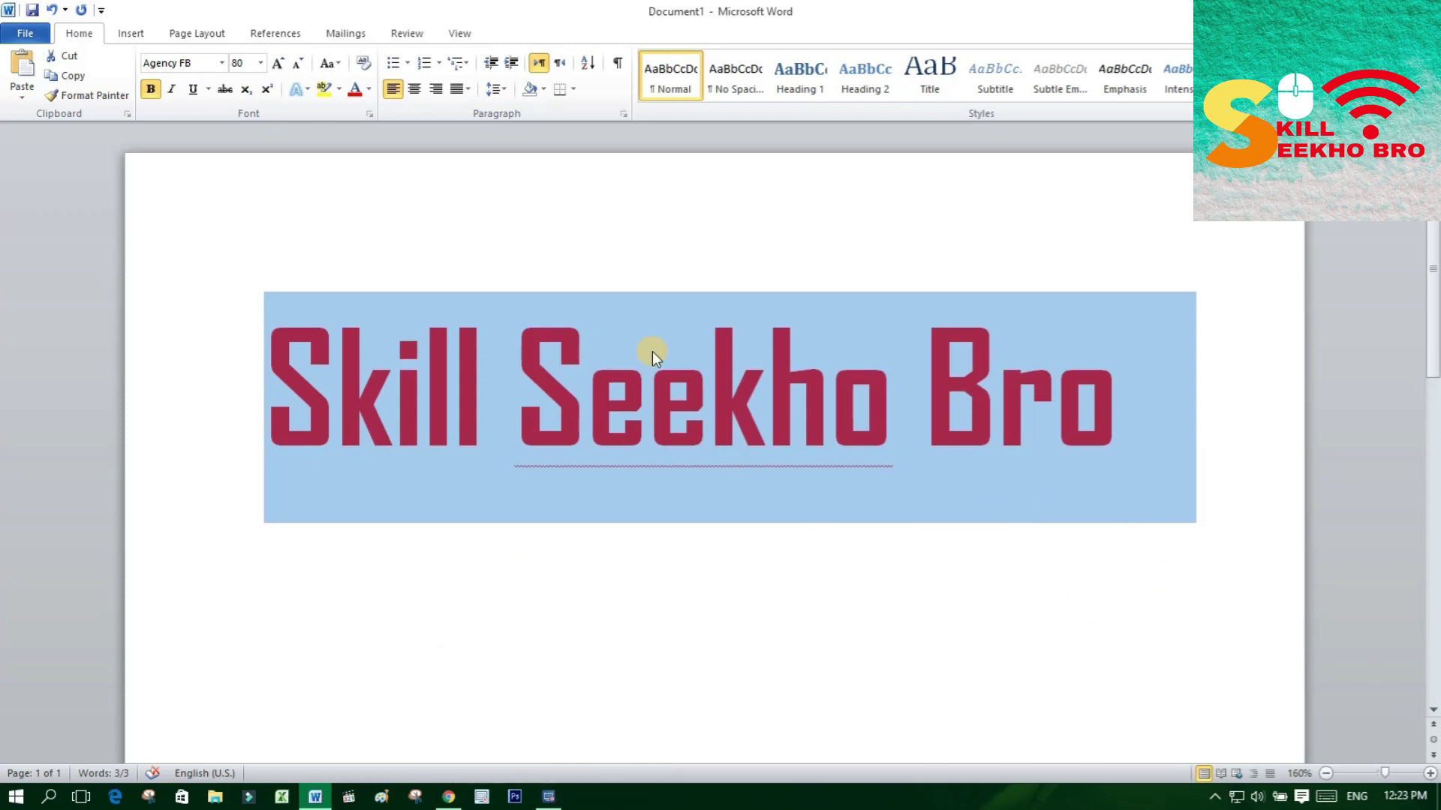
Save the document as a Word Document named "Skill Seekho Bro" on the Desktop
key(ctrl+s)
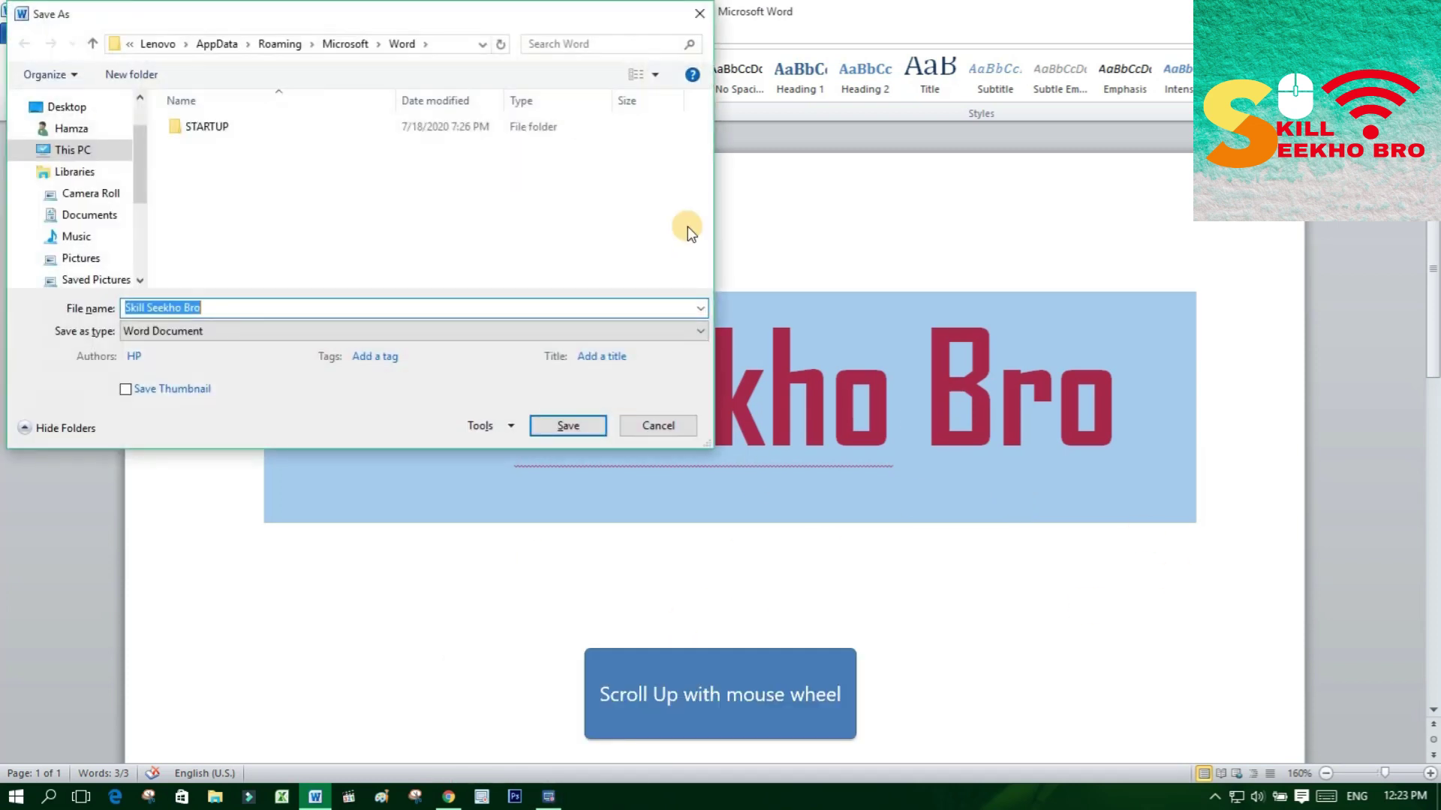
scroll(104, 150, up, 2)
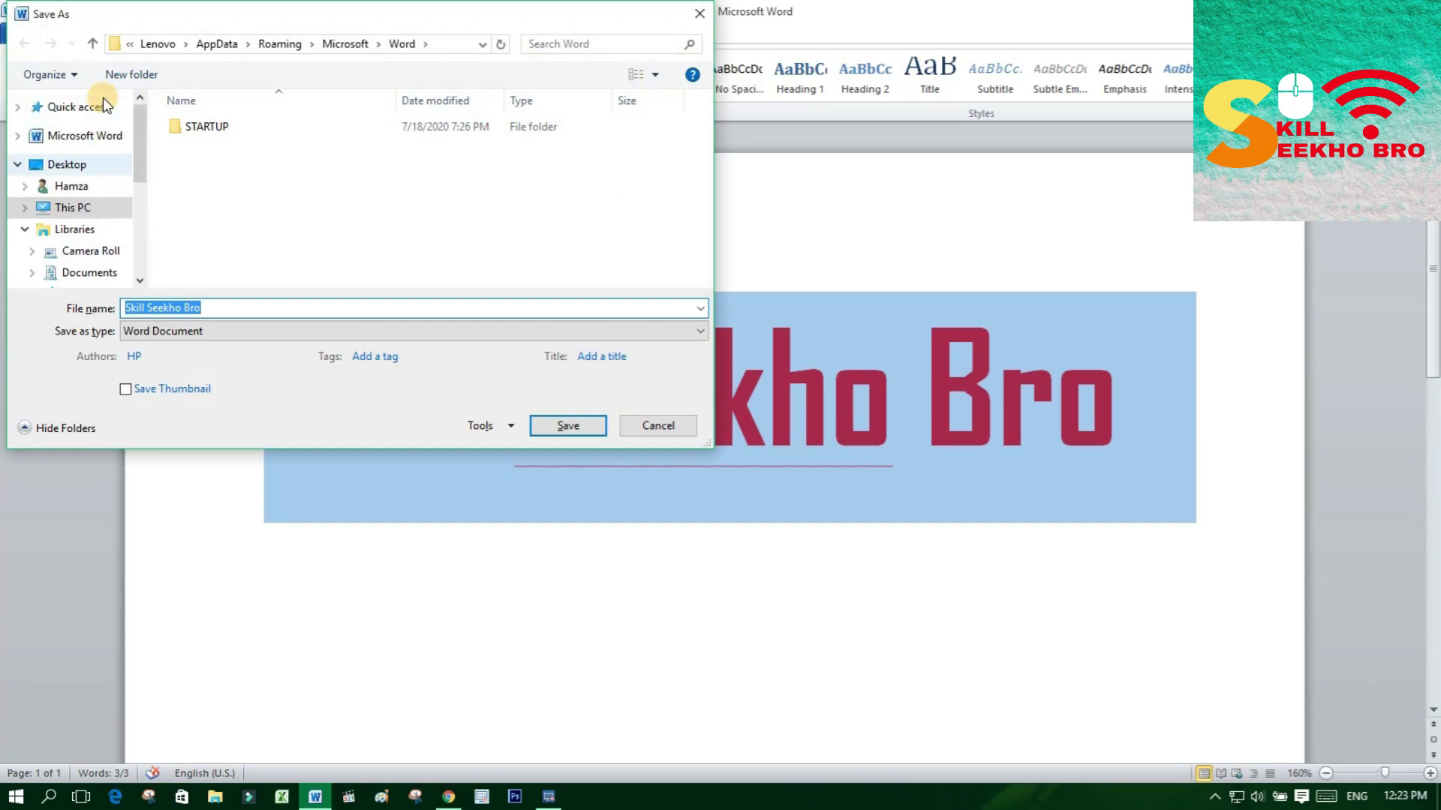
click(89, 168)
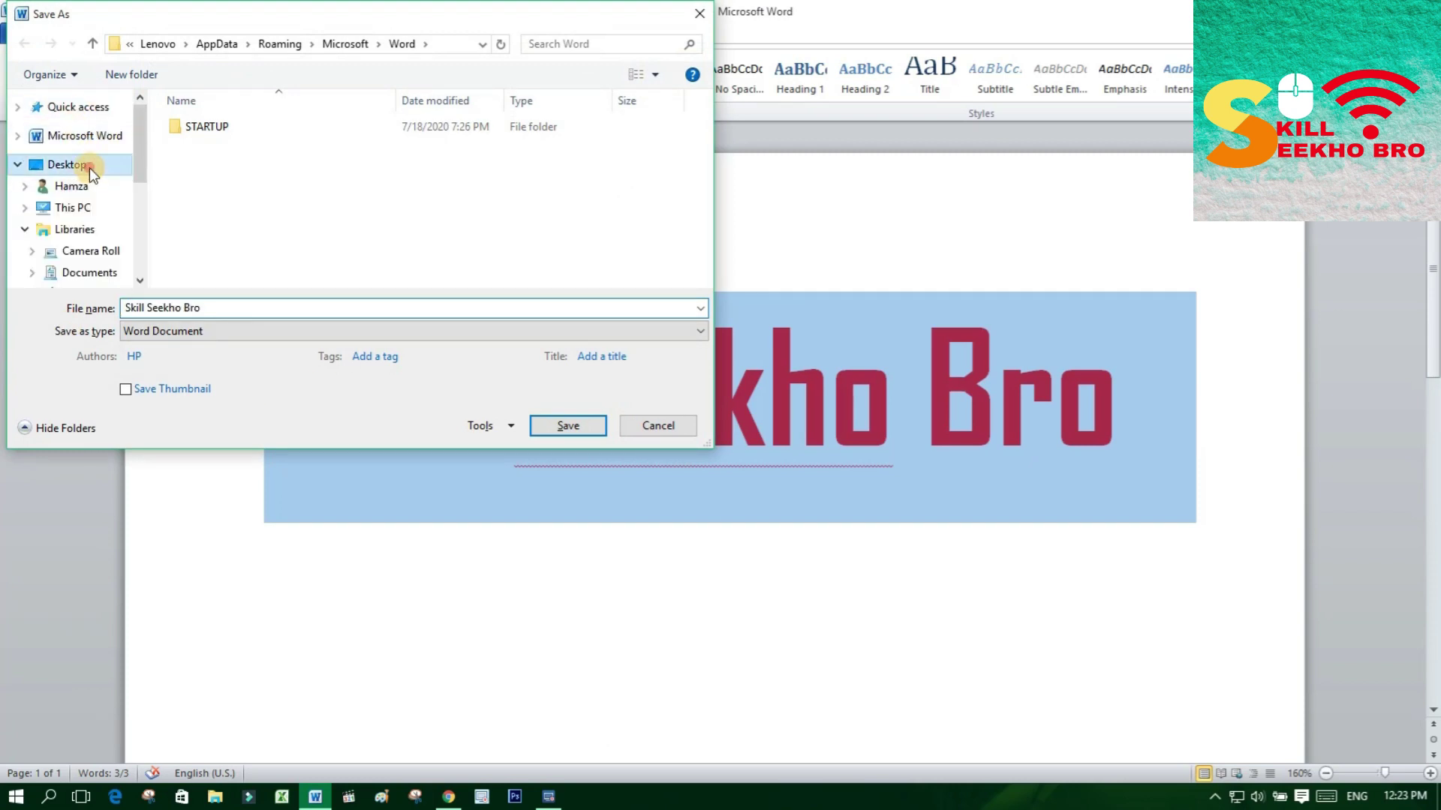
click(390, 306)
click(568, 426)
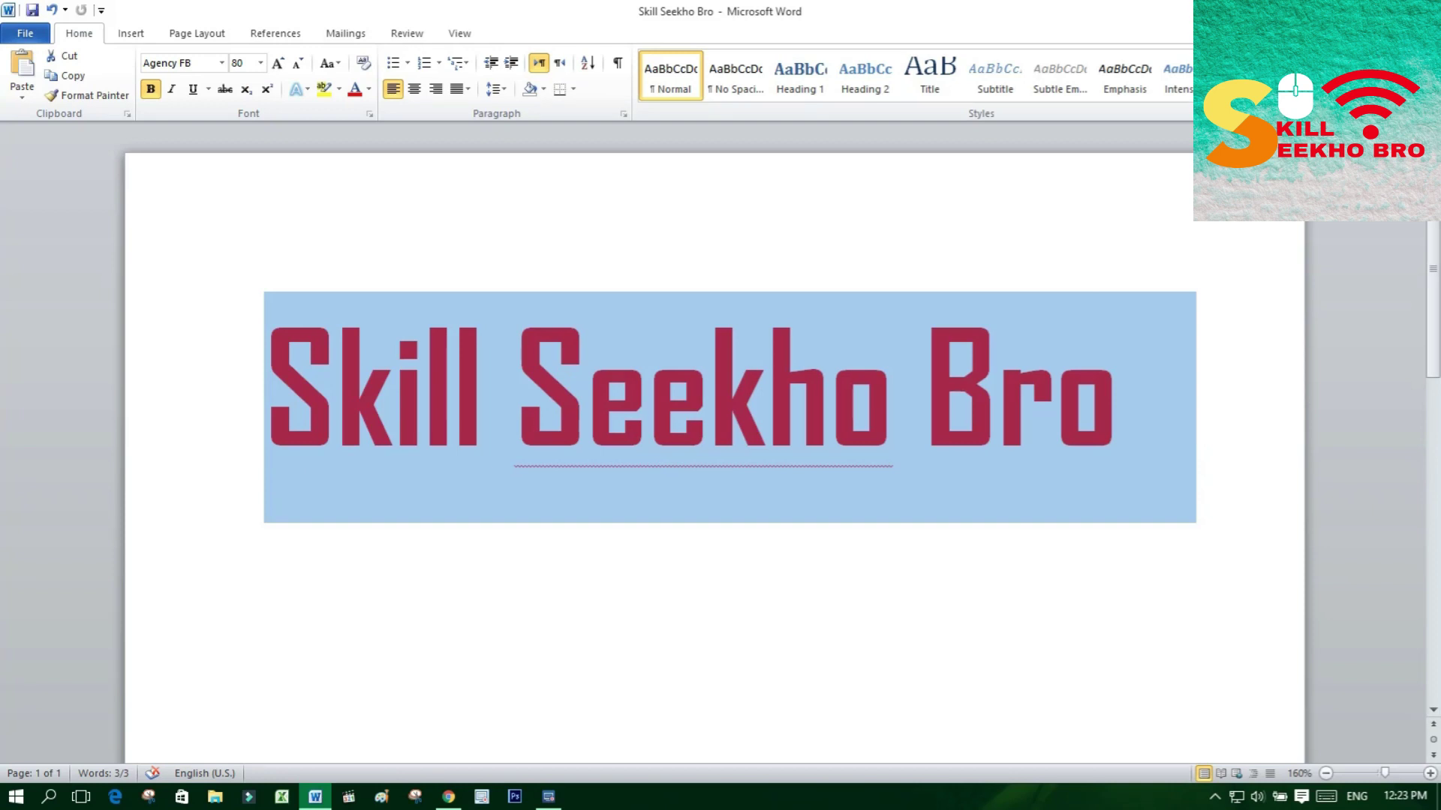
key(ctrl+s)
key(ctrl+s)
Increase the hanging indent of the selected text by three levels
key(ctrl+t)
key(ctrl+t)
key(ctrl+t)
Underline "Skill Seekho Bro" and set the underline style to dot-dot-dash
key(ctrl+u)
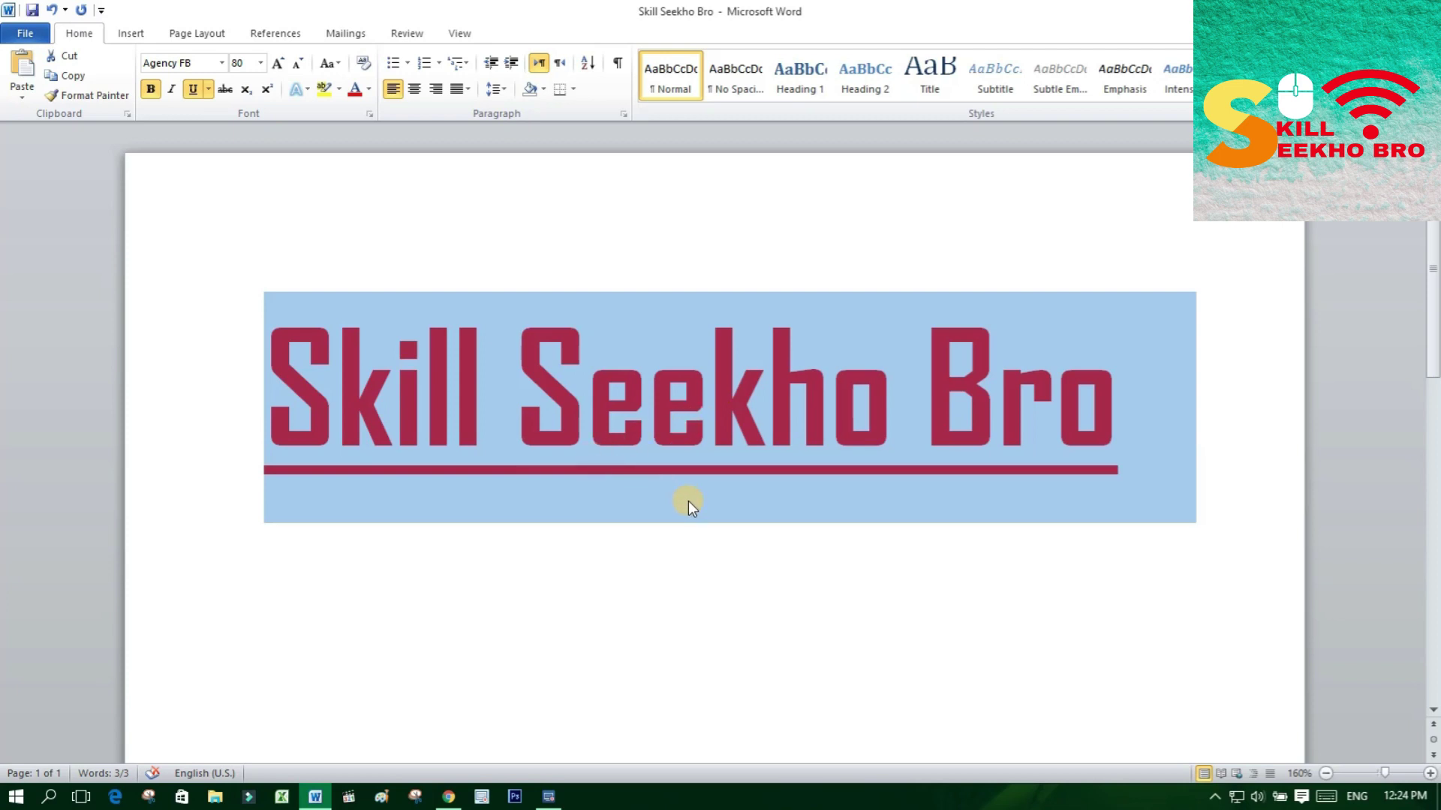
click(191, 88)
click(191, 89)
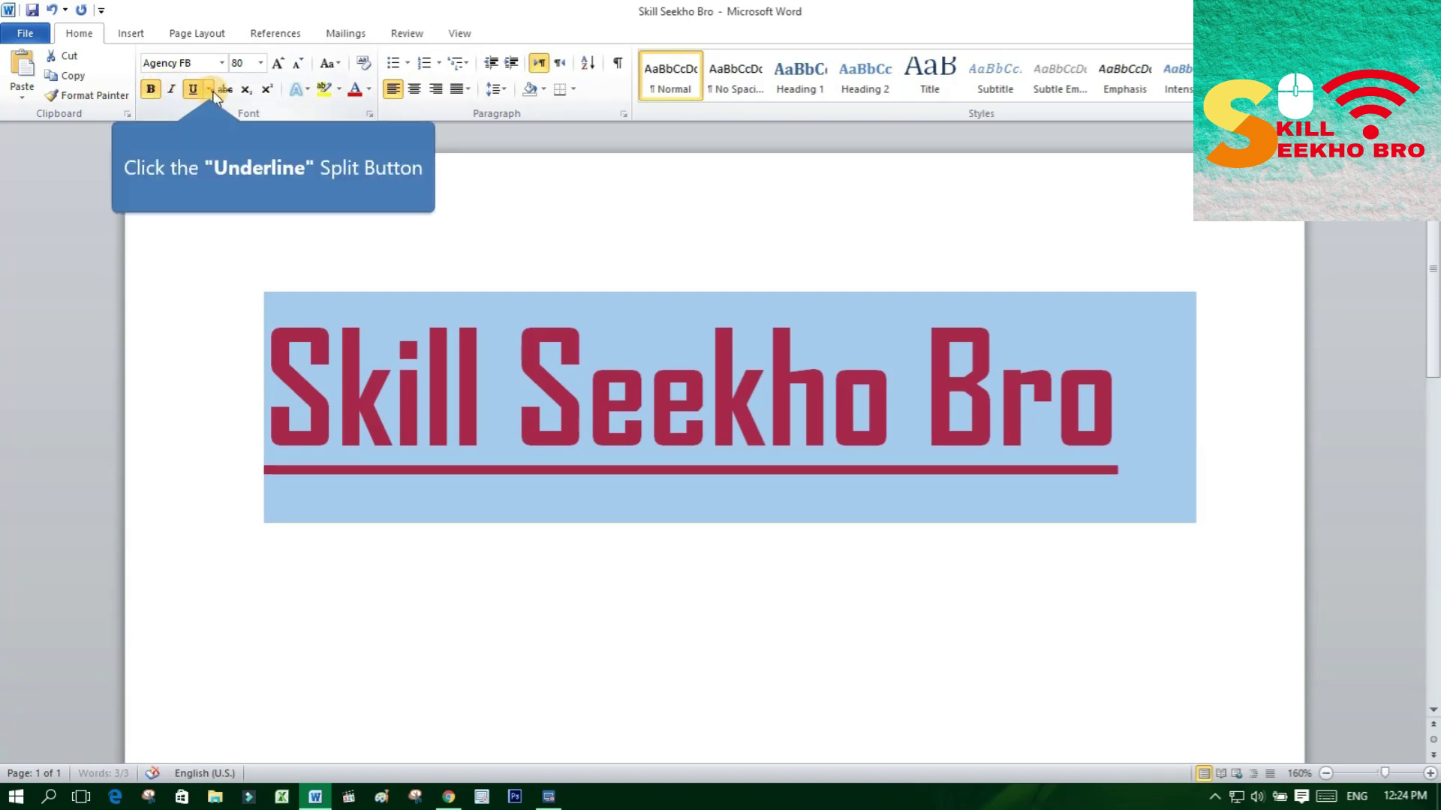
click(212, 91)
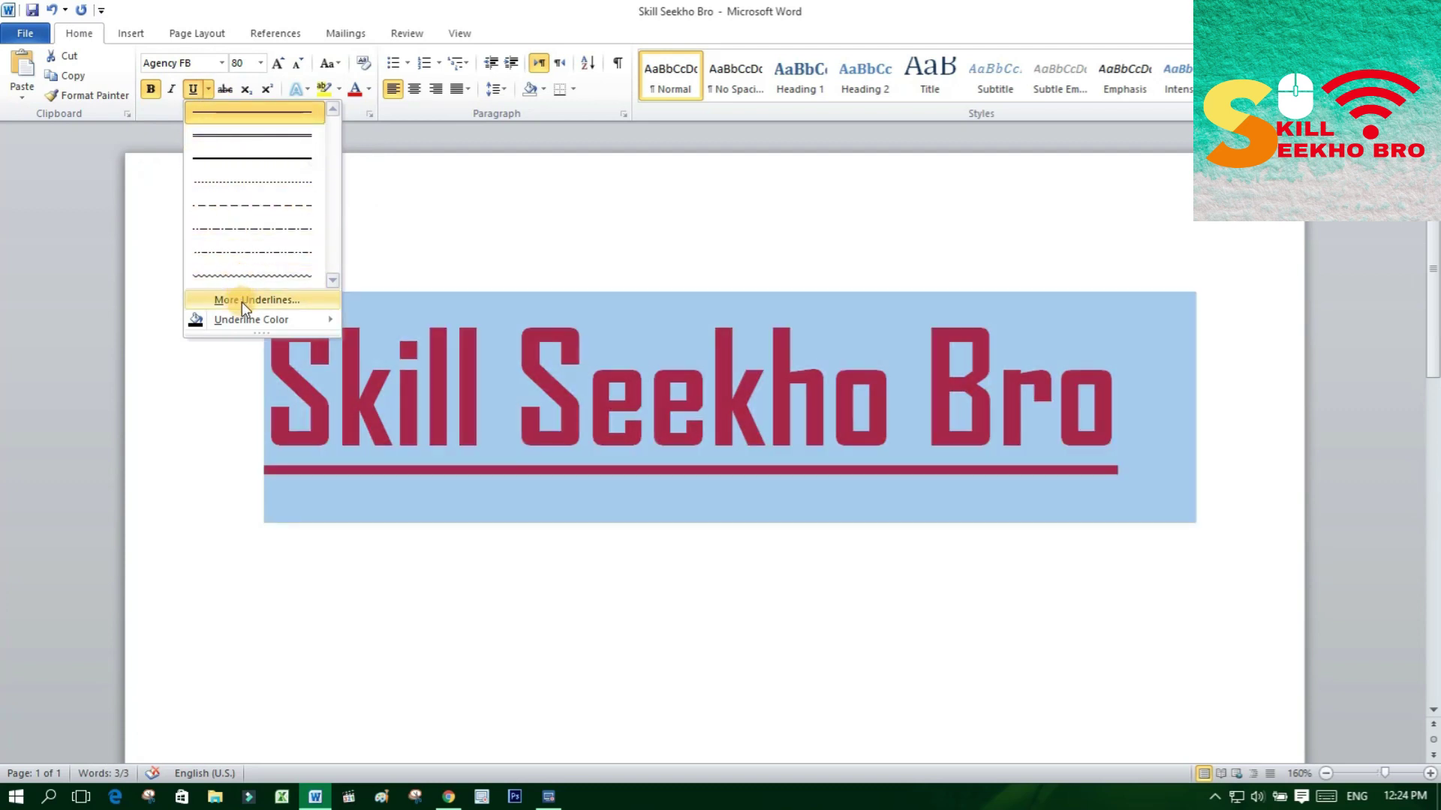
mouse_move(252, 321)
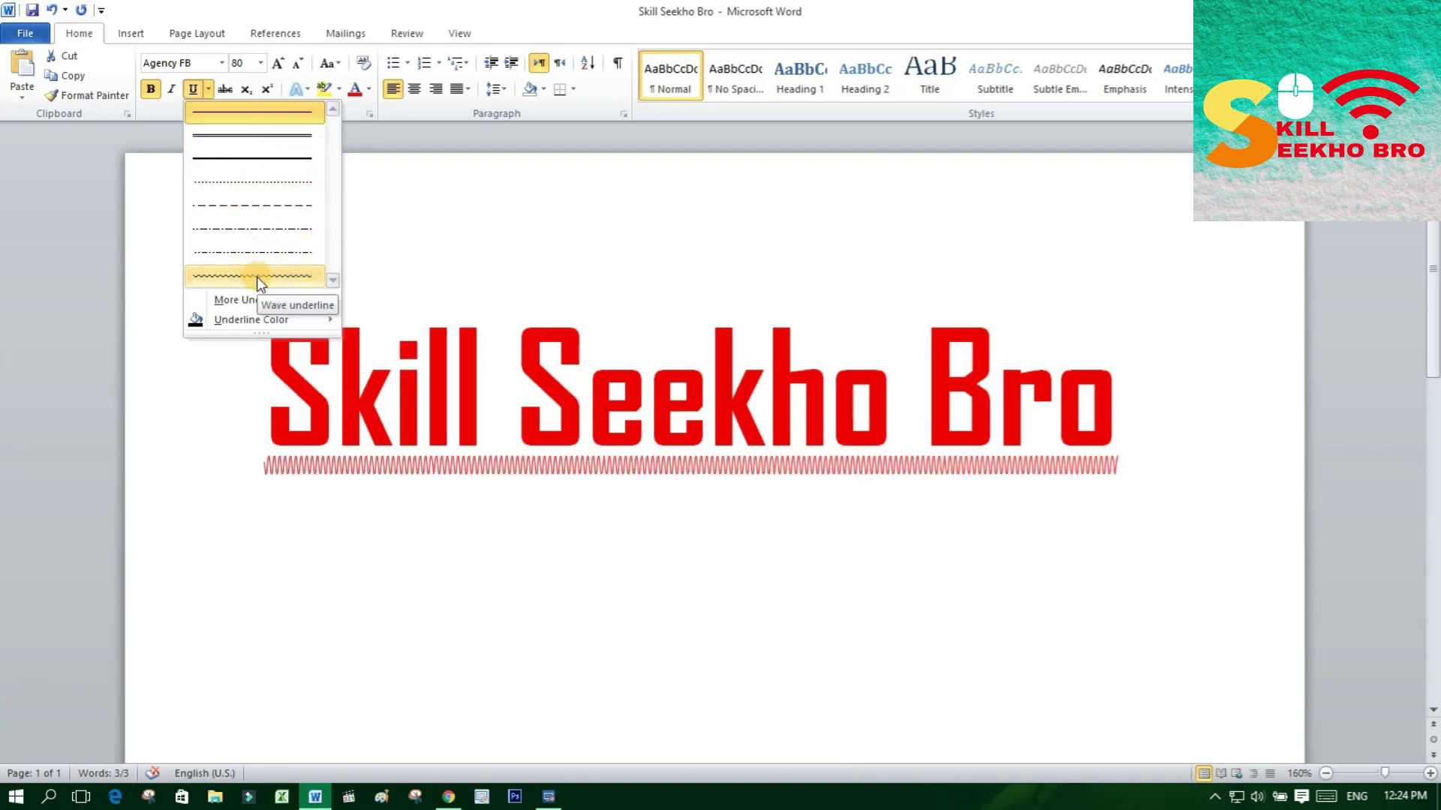
click(252, 251)
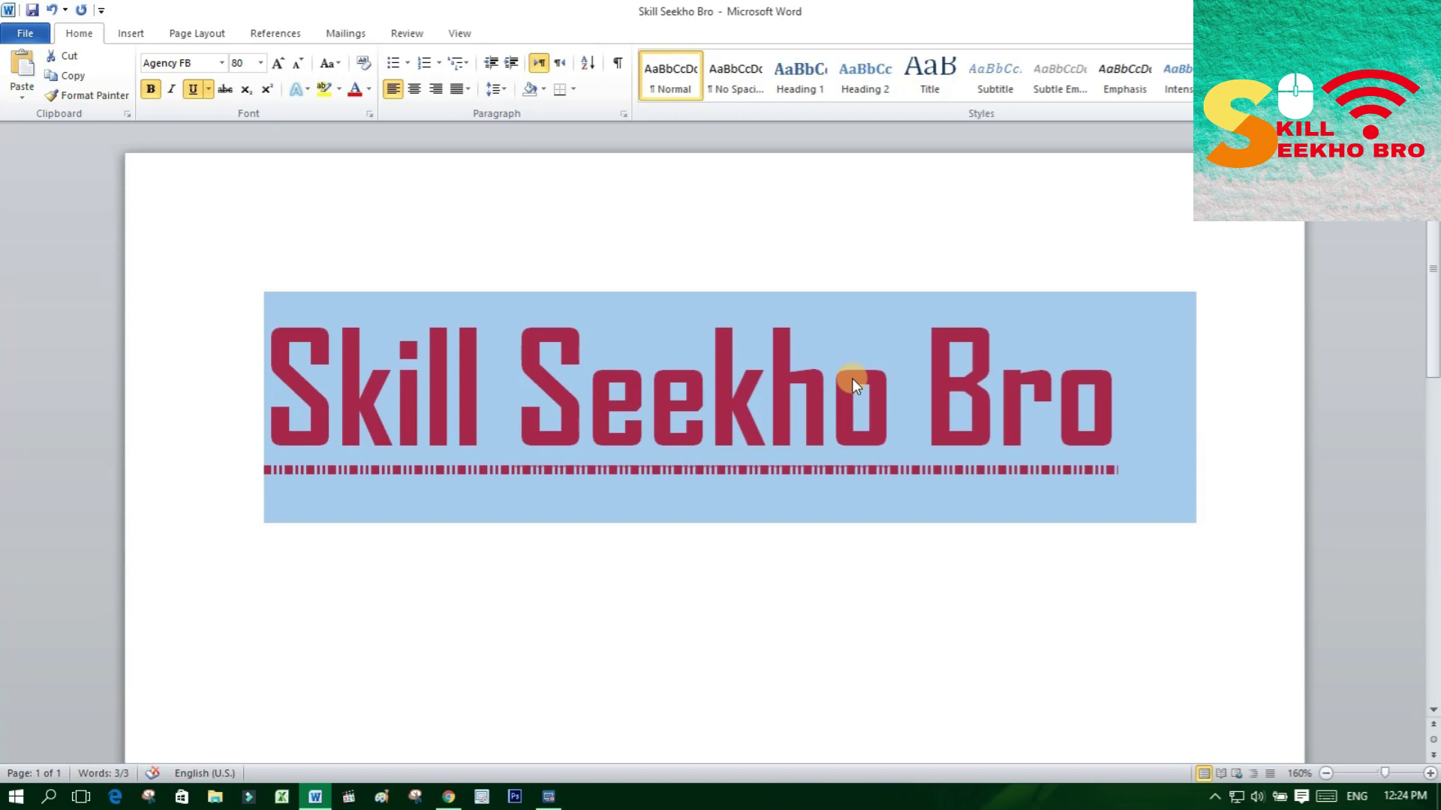
Replace the selected text with "Skill Seekho Bro", then paste a second copy below it twice, undoing each paste
text(Skill Seekho Bro)
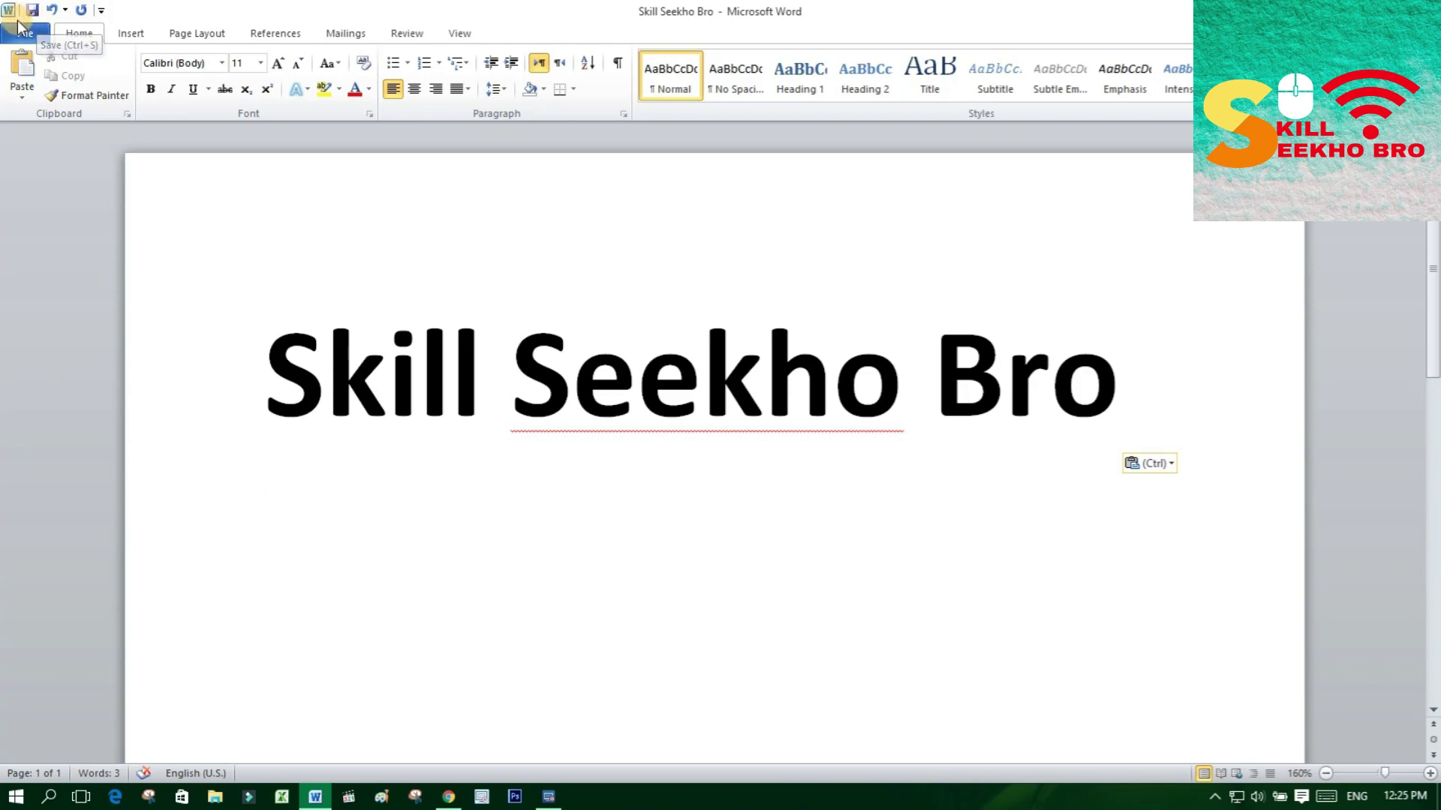
click(22, 69)
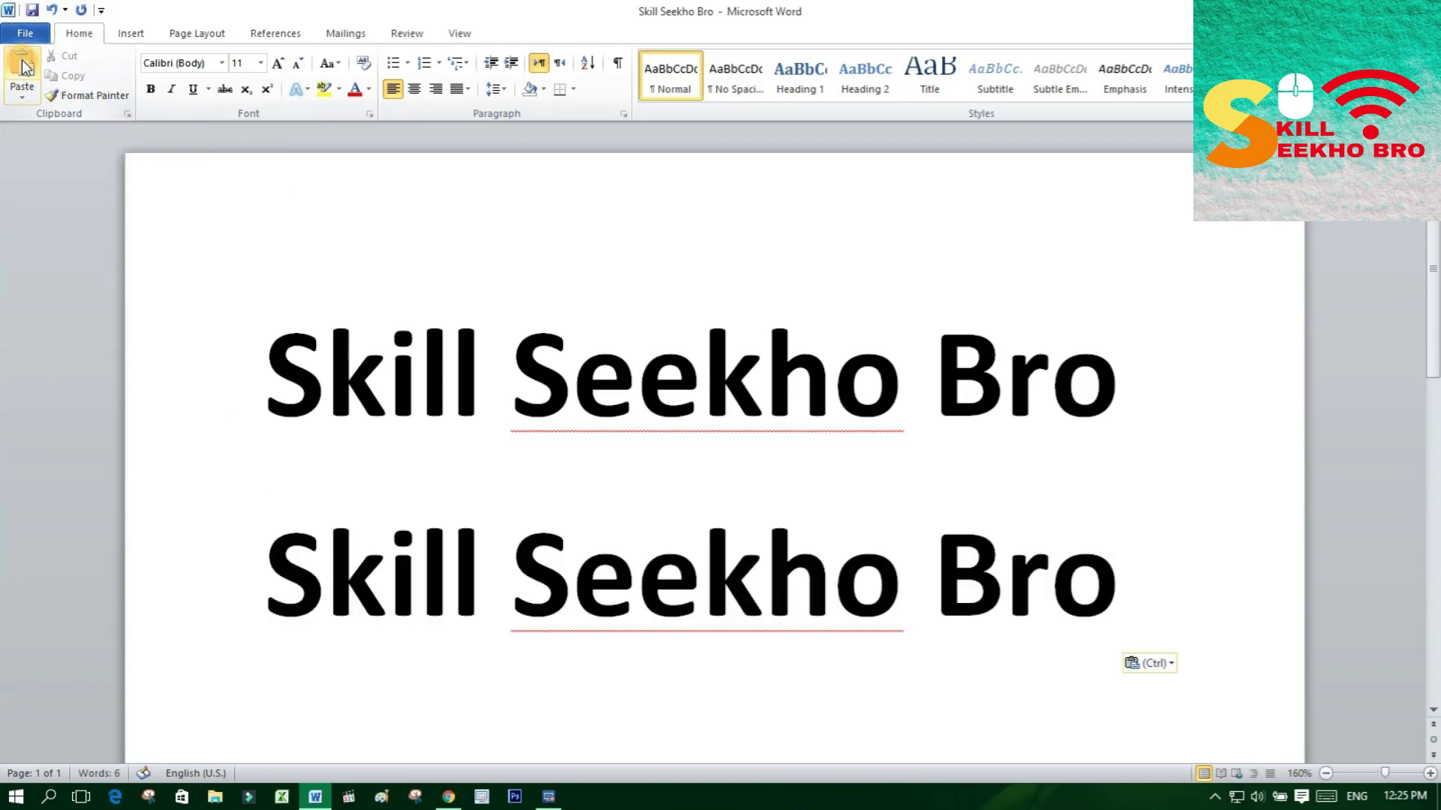
key(ctrl+z)
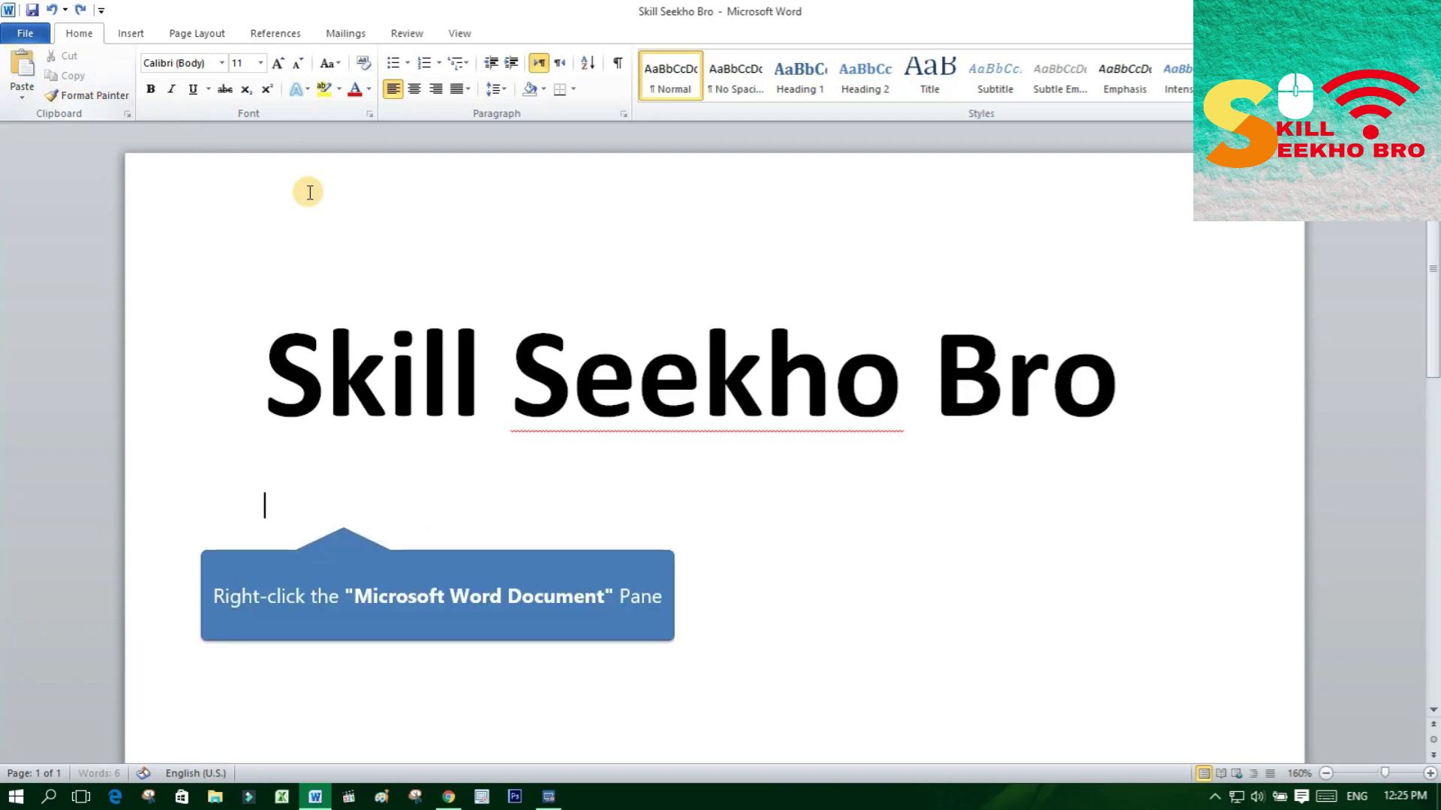
right_click(344, 515)
click(383, 289)
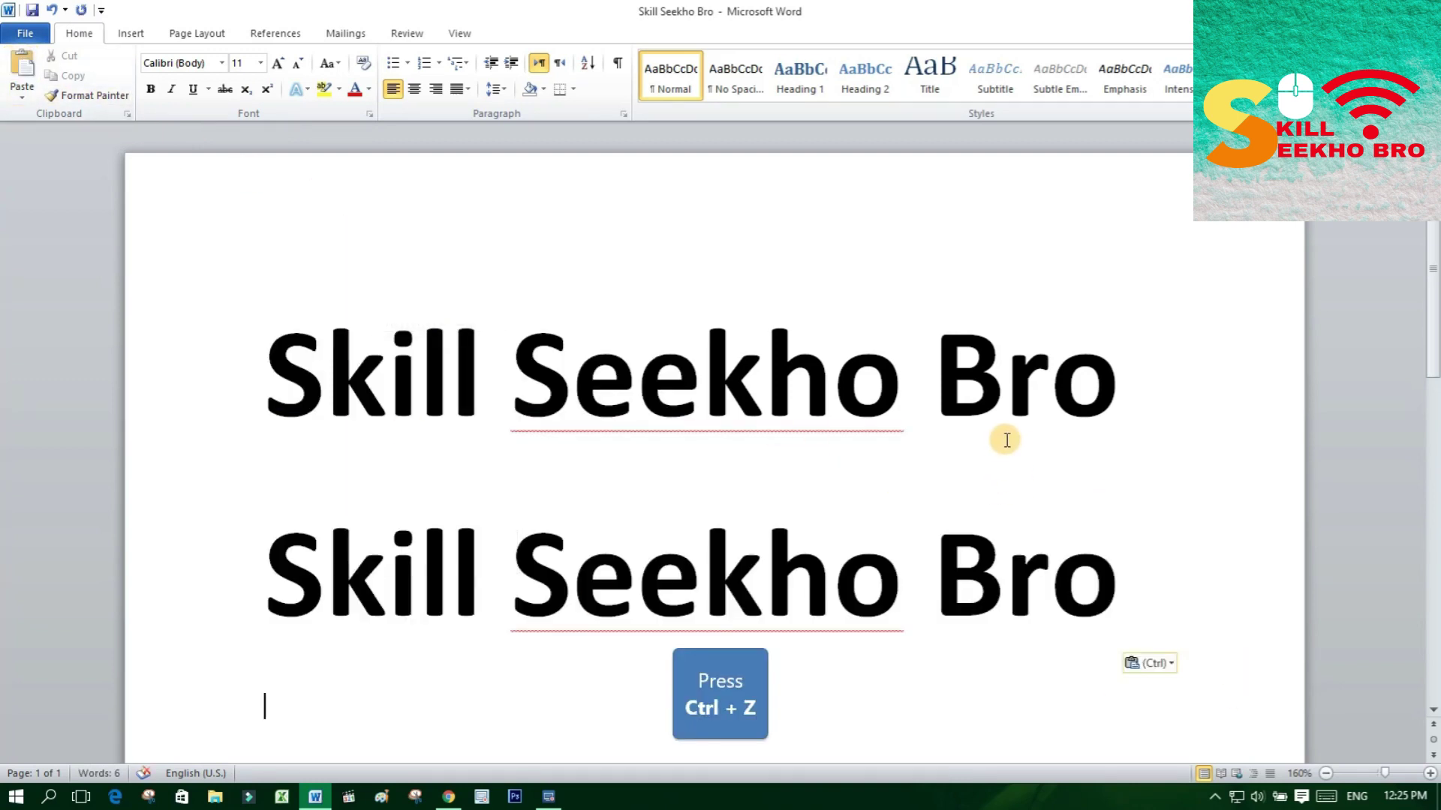
key(ctrl+z)
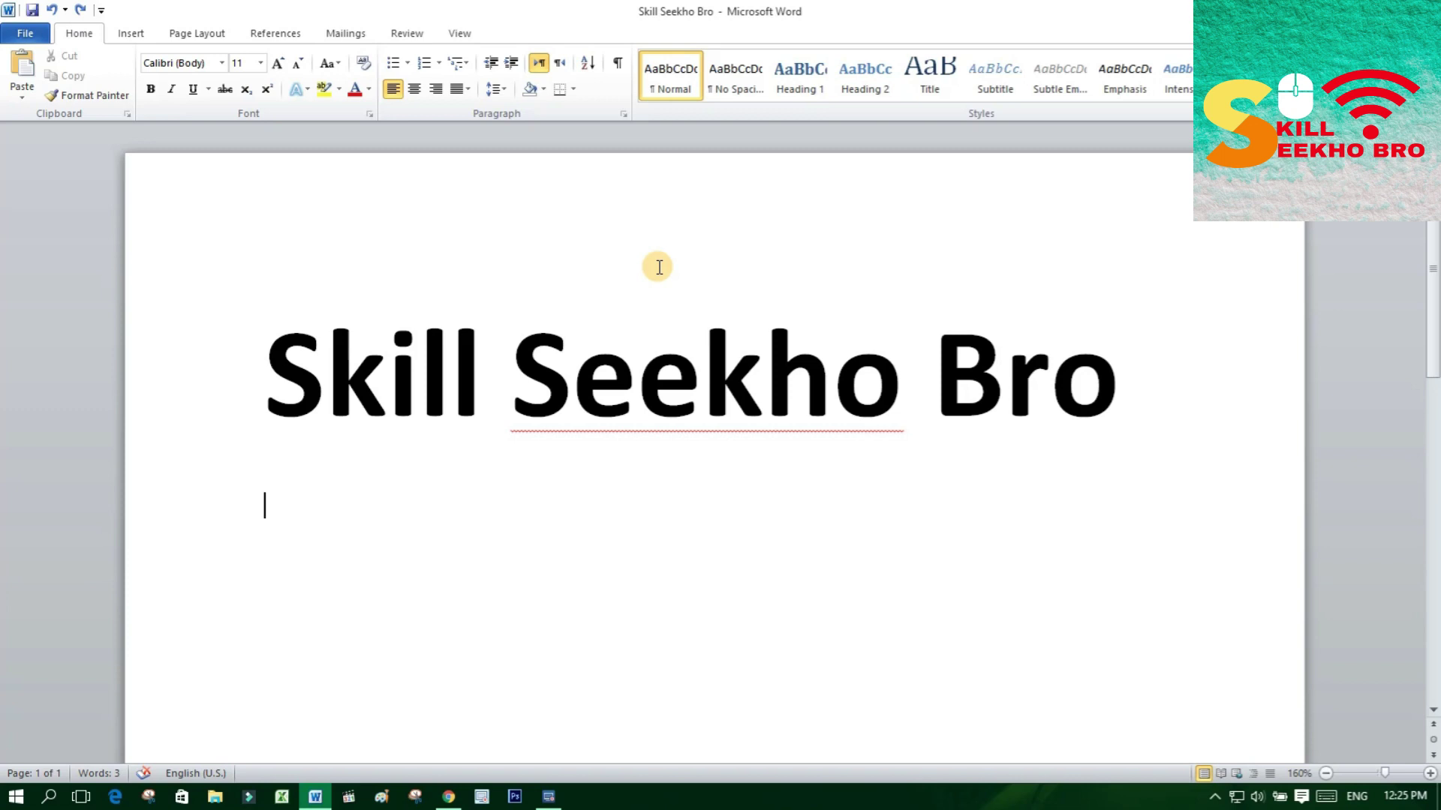
Select all the text and try to close the Word document
key(ctrl+a)
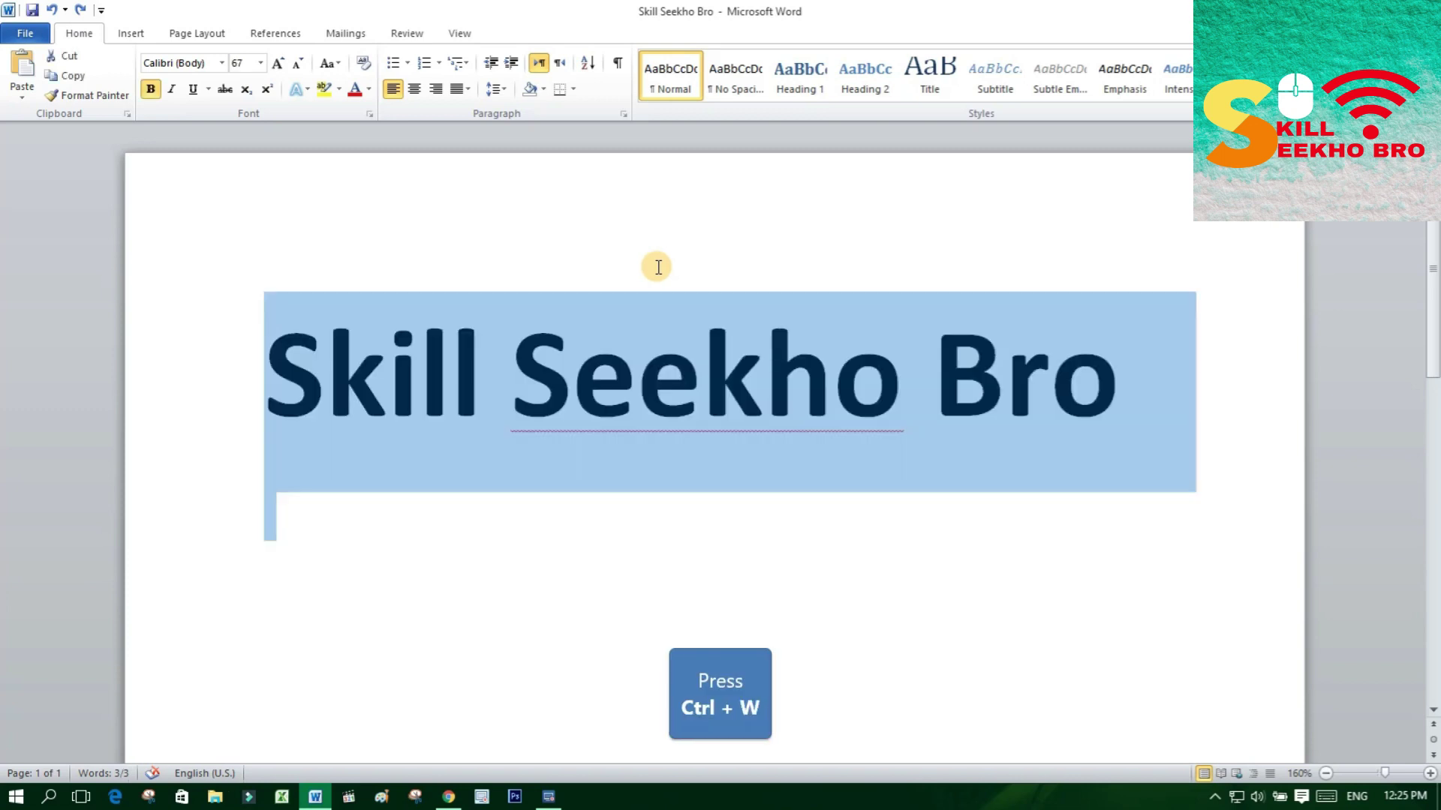
key(ctrl+w)
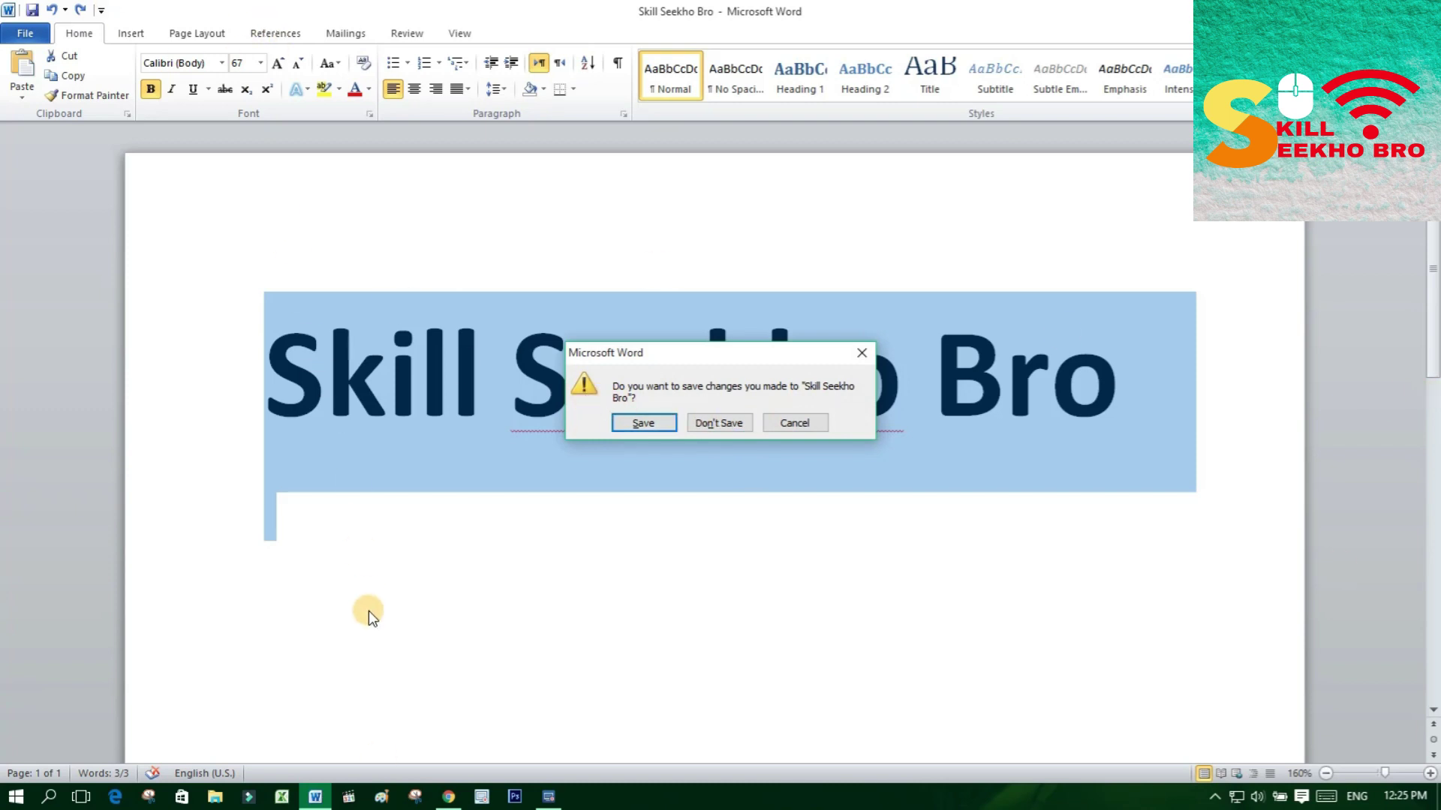
Switch to Chrome and close the WhatsApp and Google tabs, and cancel closing the Word document
click(448, 797)
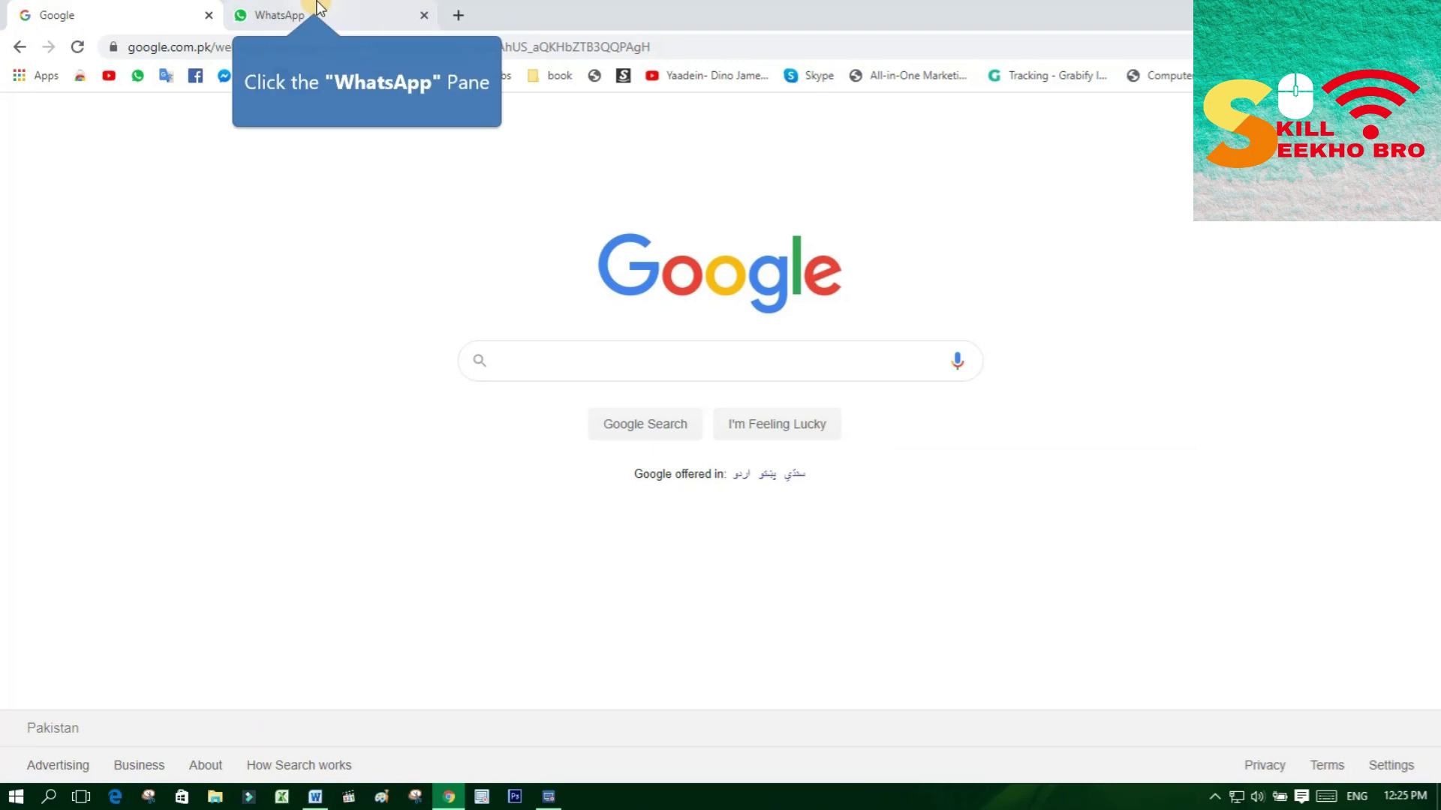
click(315, 7)
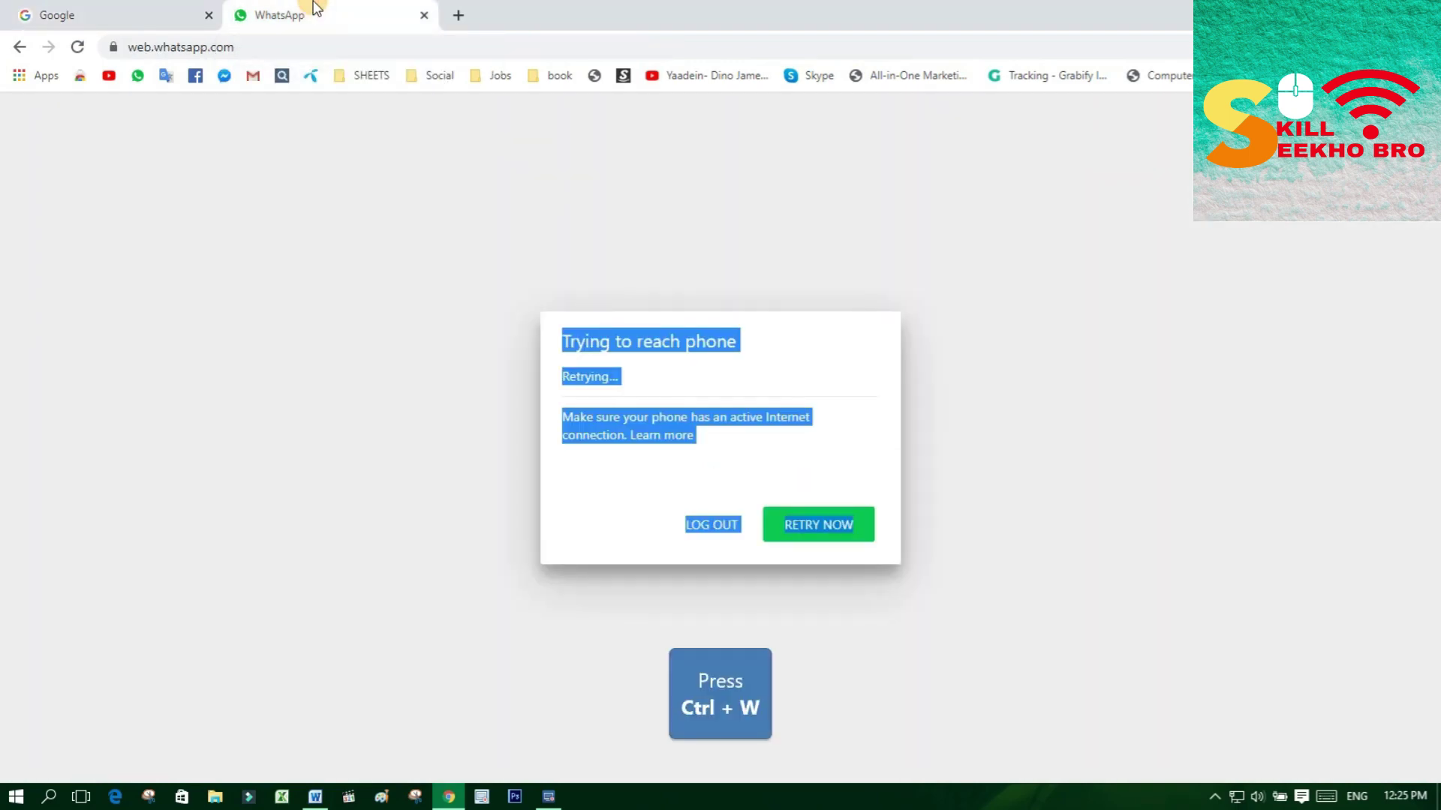
key(ctrl+w)
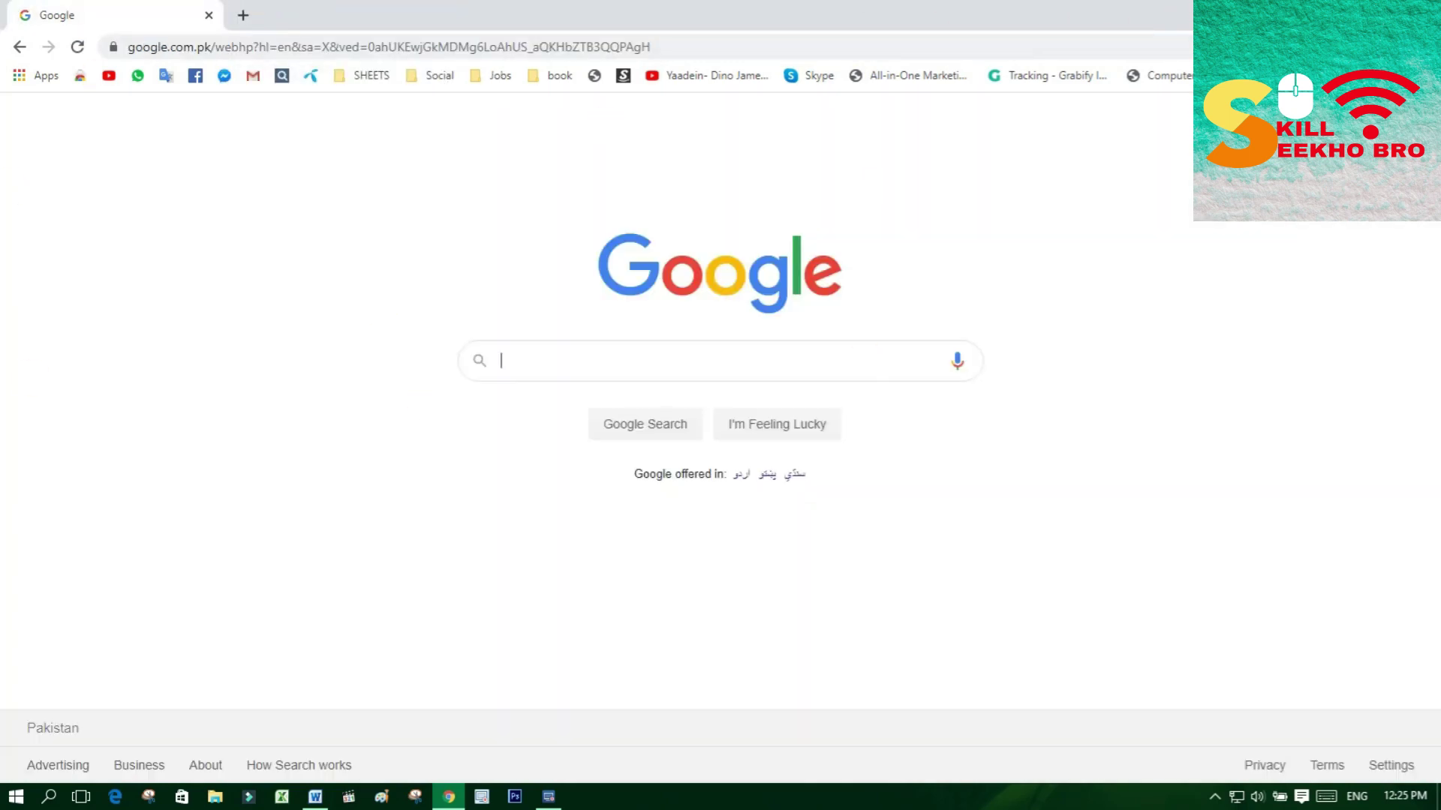
key(ctrl+w)
click(789, 424)
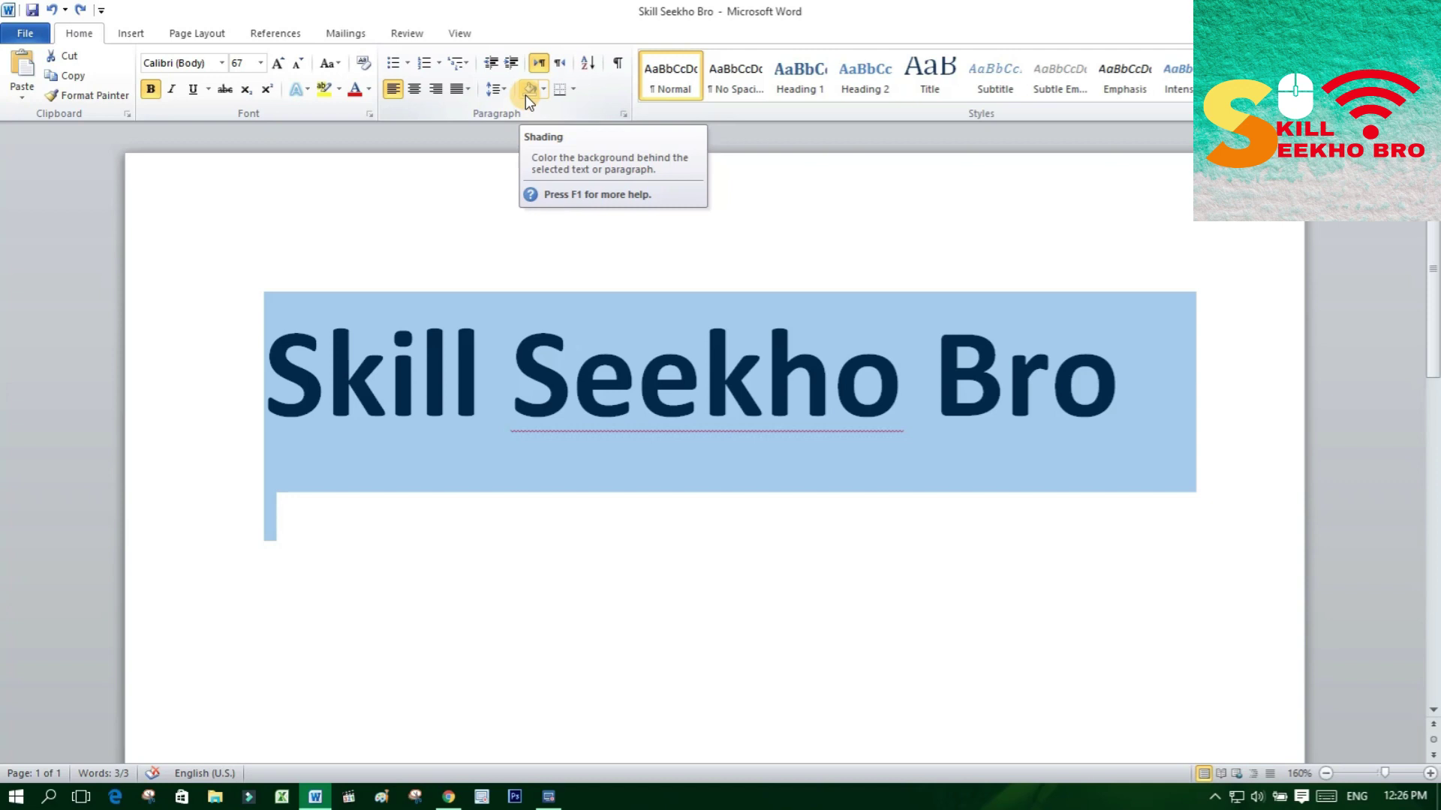
Cut the selected text and paste it back, then select the "Skill Seekho Bro" line and deselect it
key(ctrl+x)
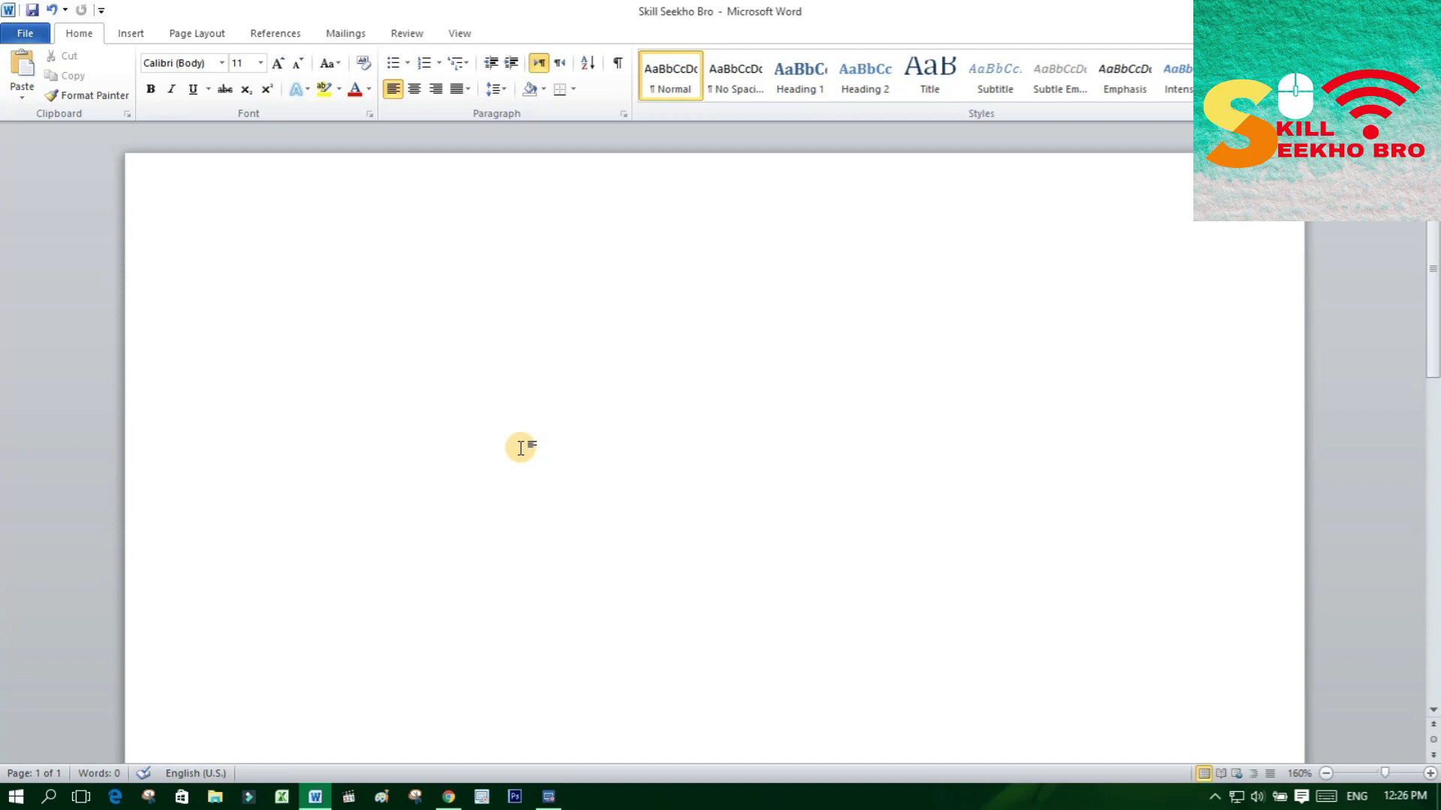
click(520, 448)
key(ctrl)
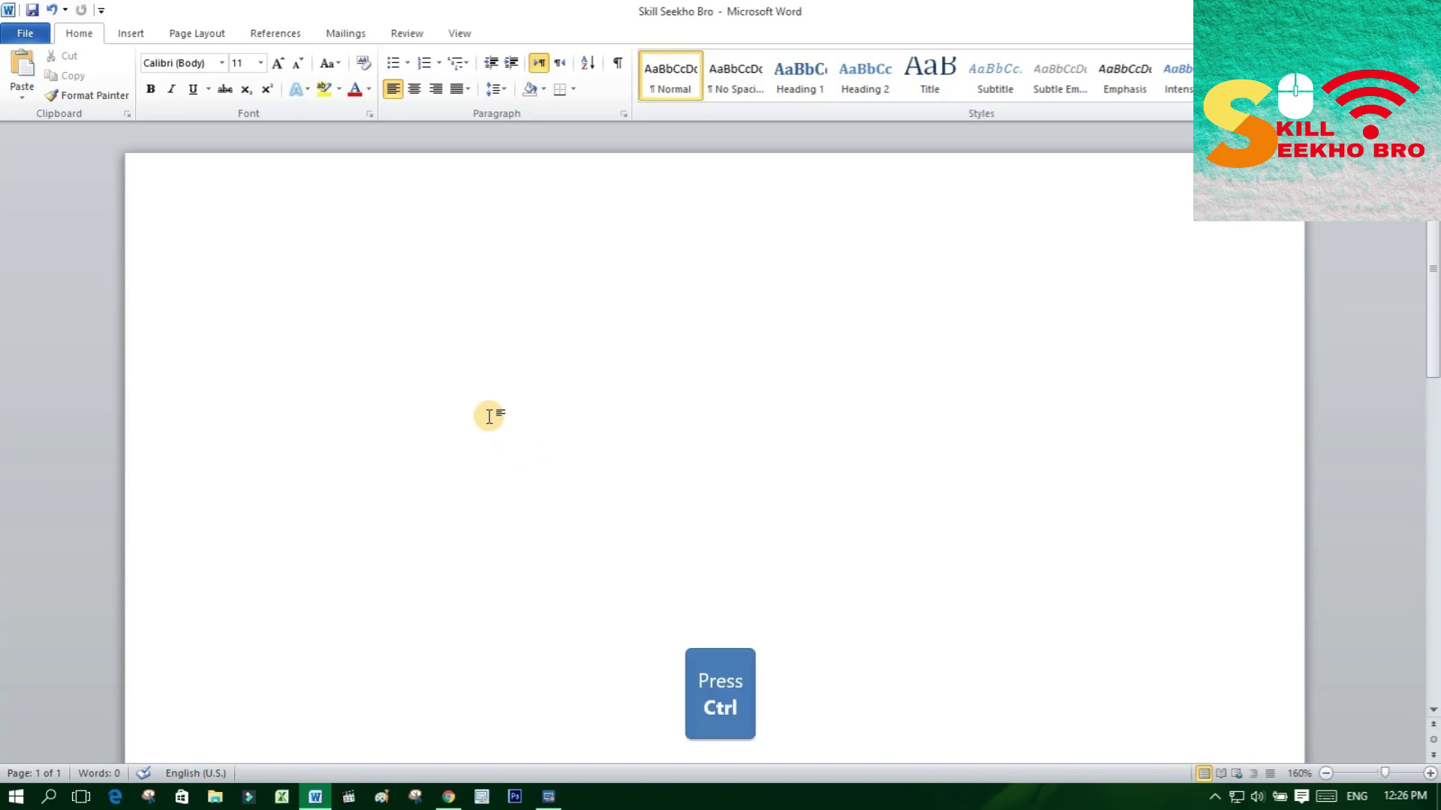
key(ctrl+v)
click(426, 352)
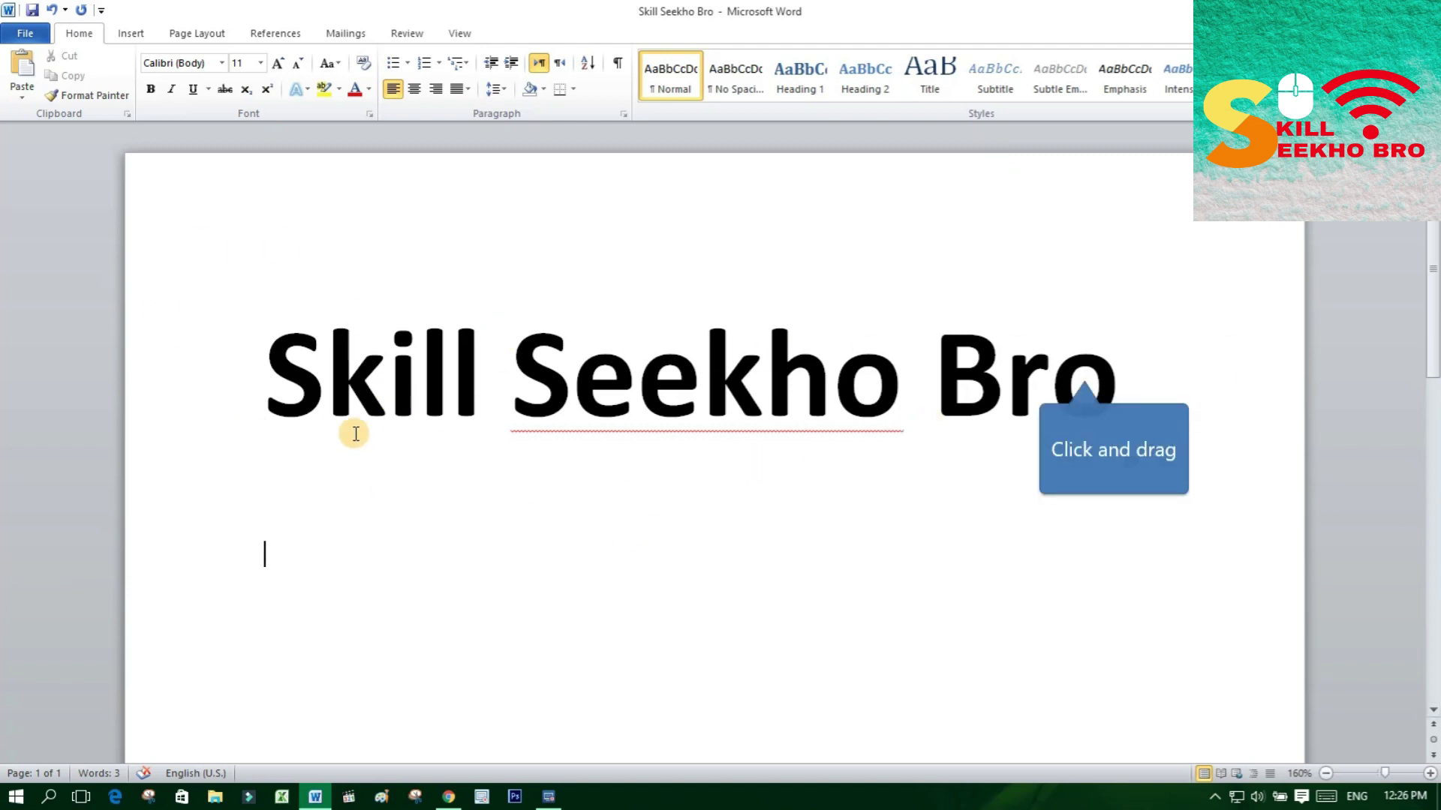
drag(1135, 380, 302, 405)
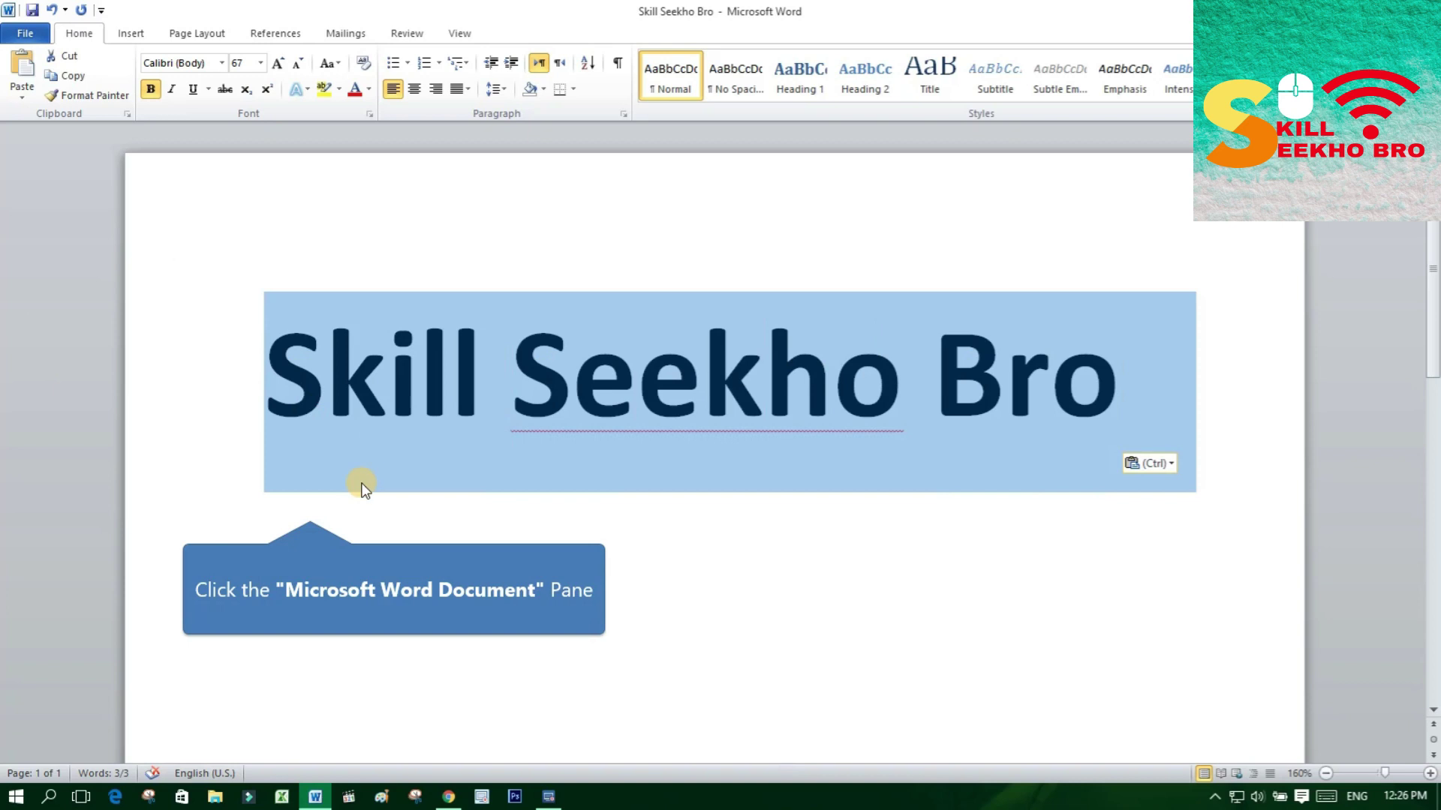
click(361, 488)
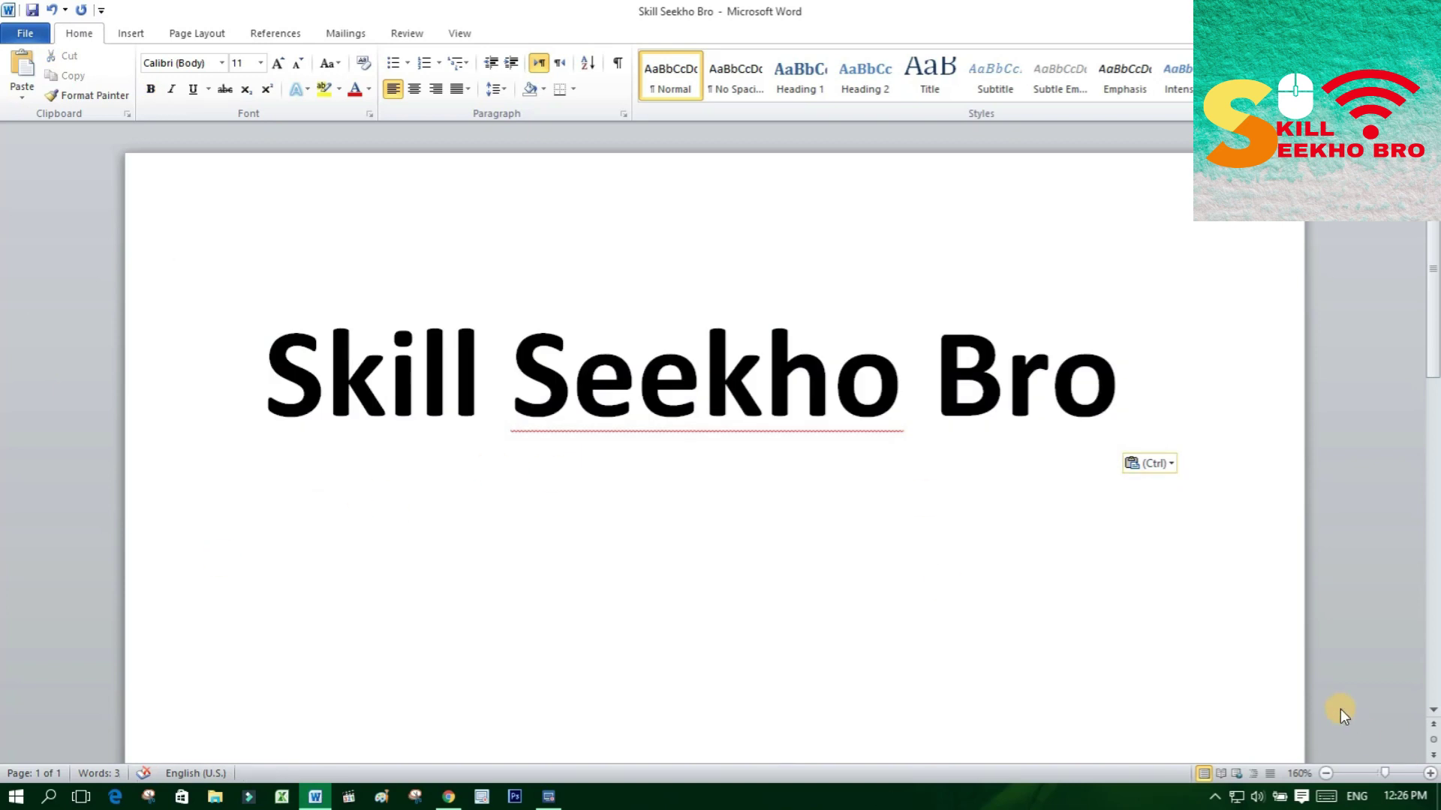
Select the whole document and repeatedly undo the recent changes, back to the red Agency FB "Skill Seekho Bro" text at size 80
key(ctrl+a)
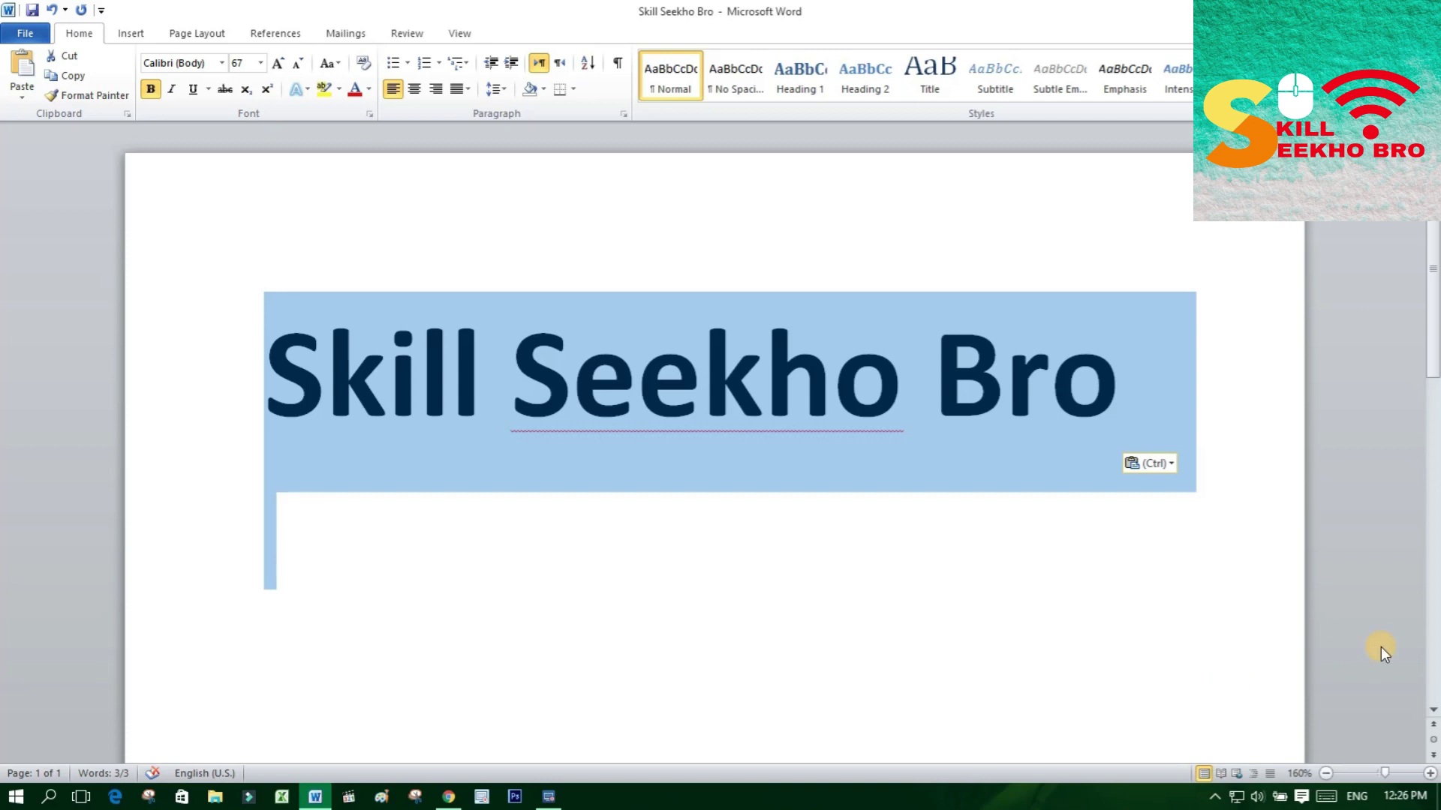
key(ctrl+z)
key(ctrl+z)
key(ctrl+z)
key(ctrl+z)
key(ctrl+z)
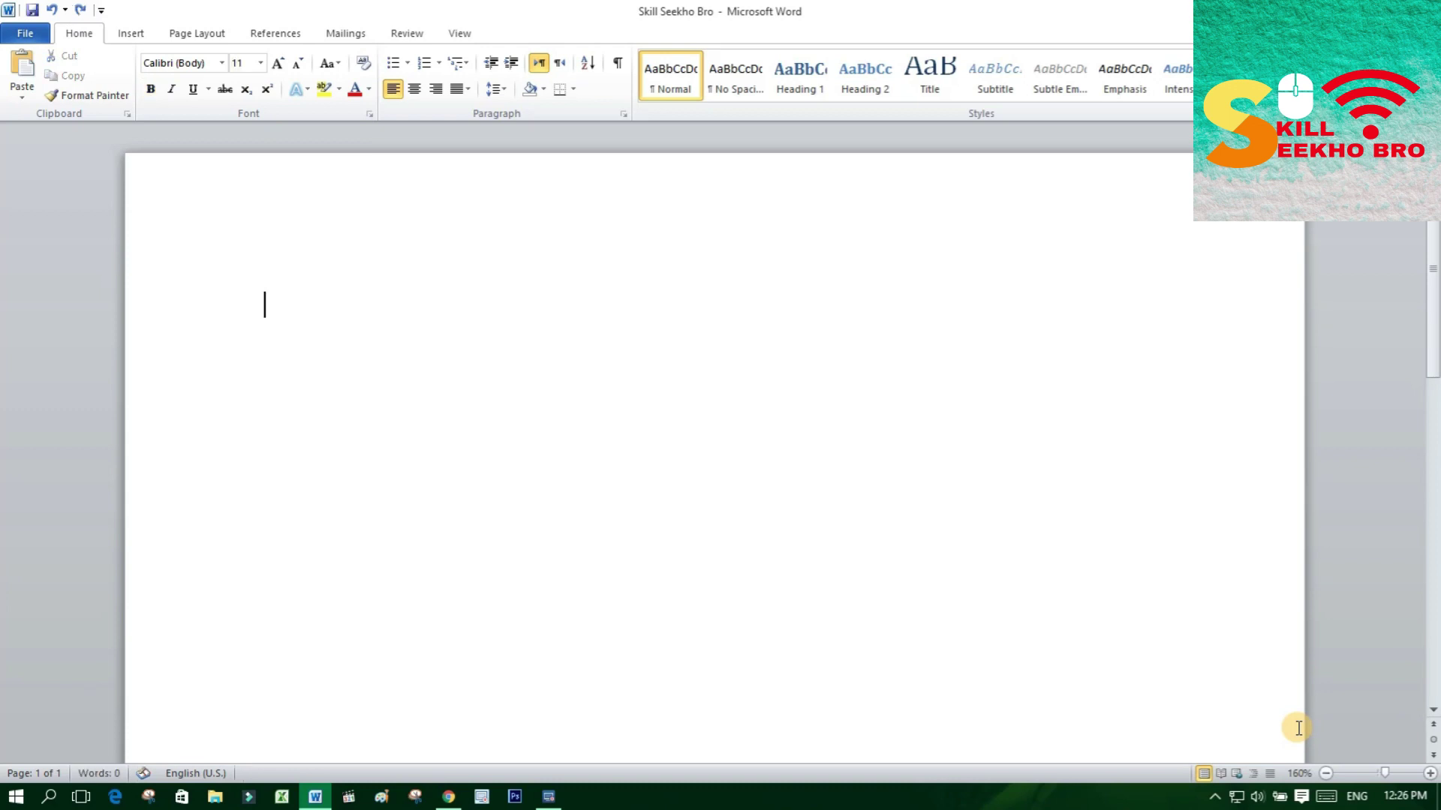
key(ctrl+z)
key(ctrl+z)
key(ctrl+z)
key(ctrl+z)
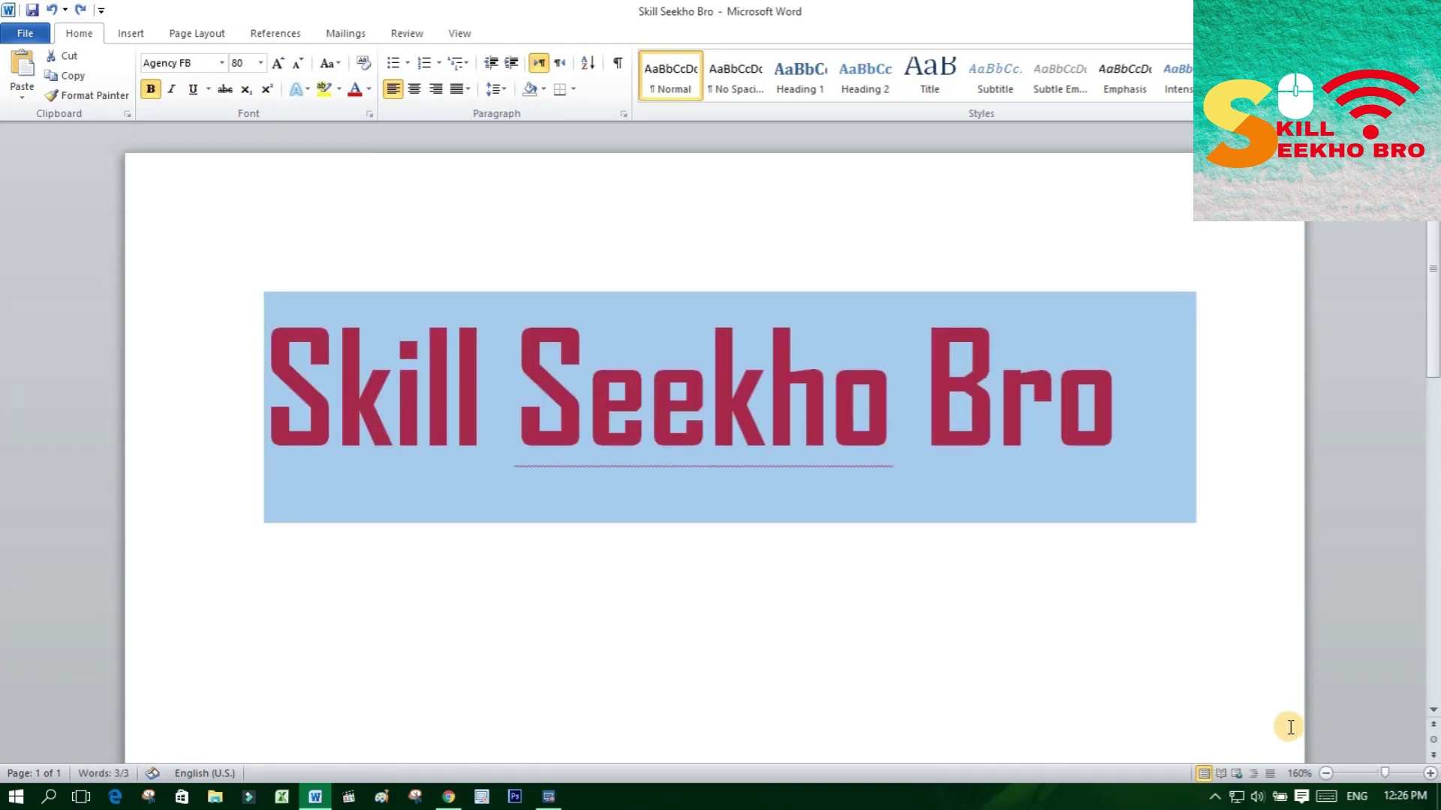
Redo the undone changes until the black Calibri "Skill Seekho Bro" text is restored
key(ctrl+y)
key(ctrl+y)
key(ctrl+y)
key(ctrl+y)
key(ctrl+y)
key(ctrl+y)
key(ctrl+y)
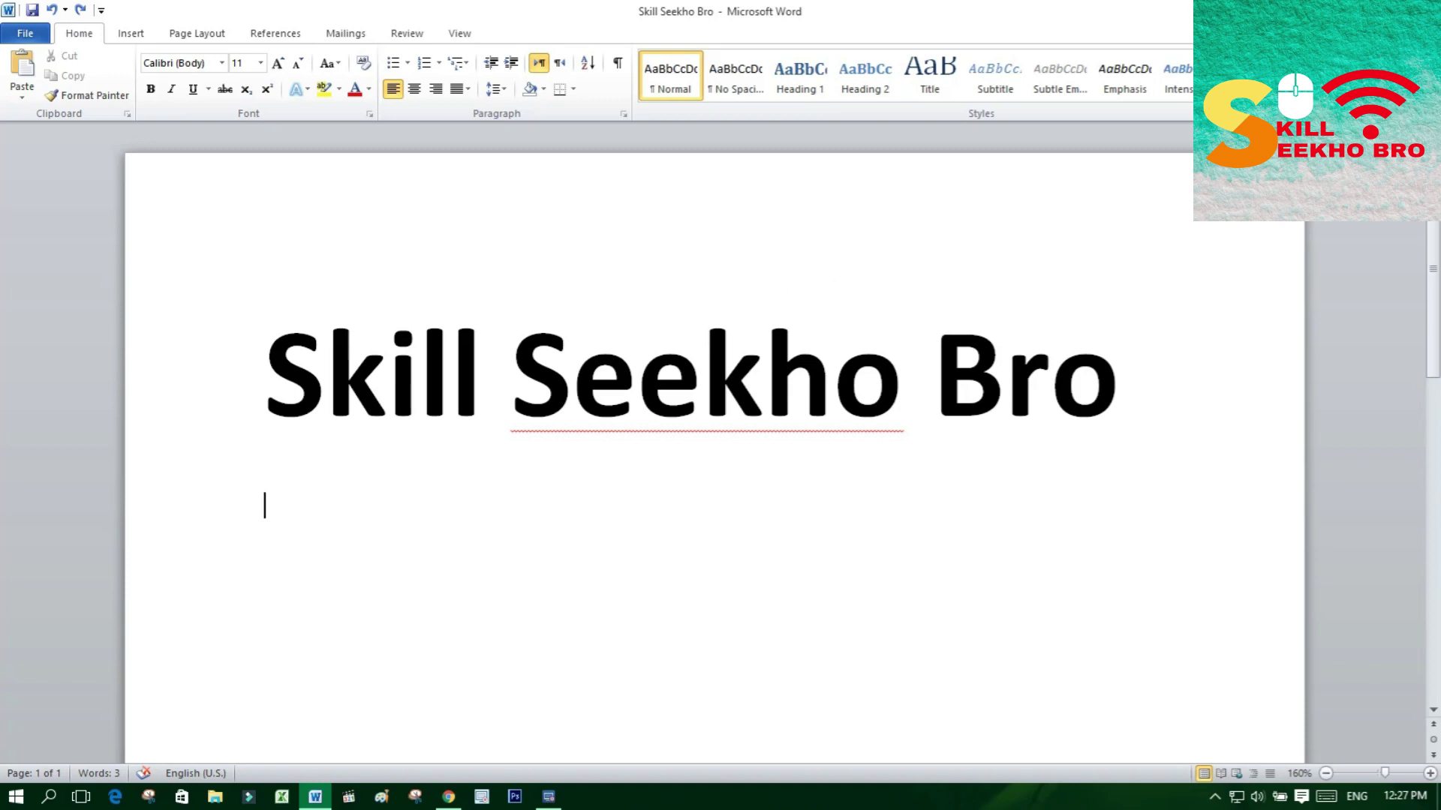
Close the open window and return to the desktop
click(1424, 10)
click(638, 437)
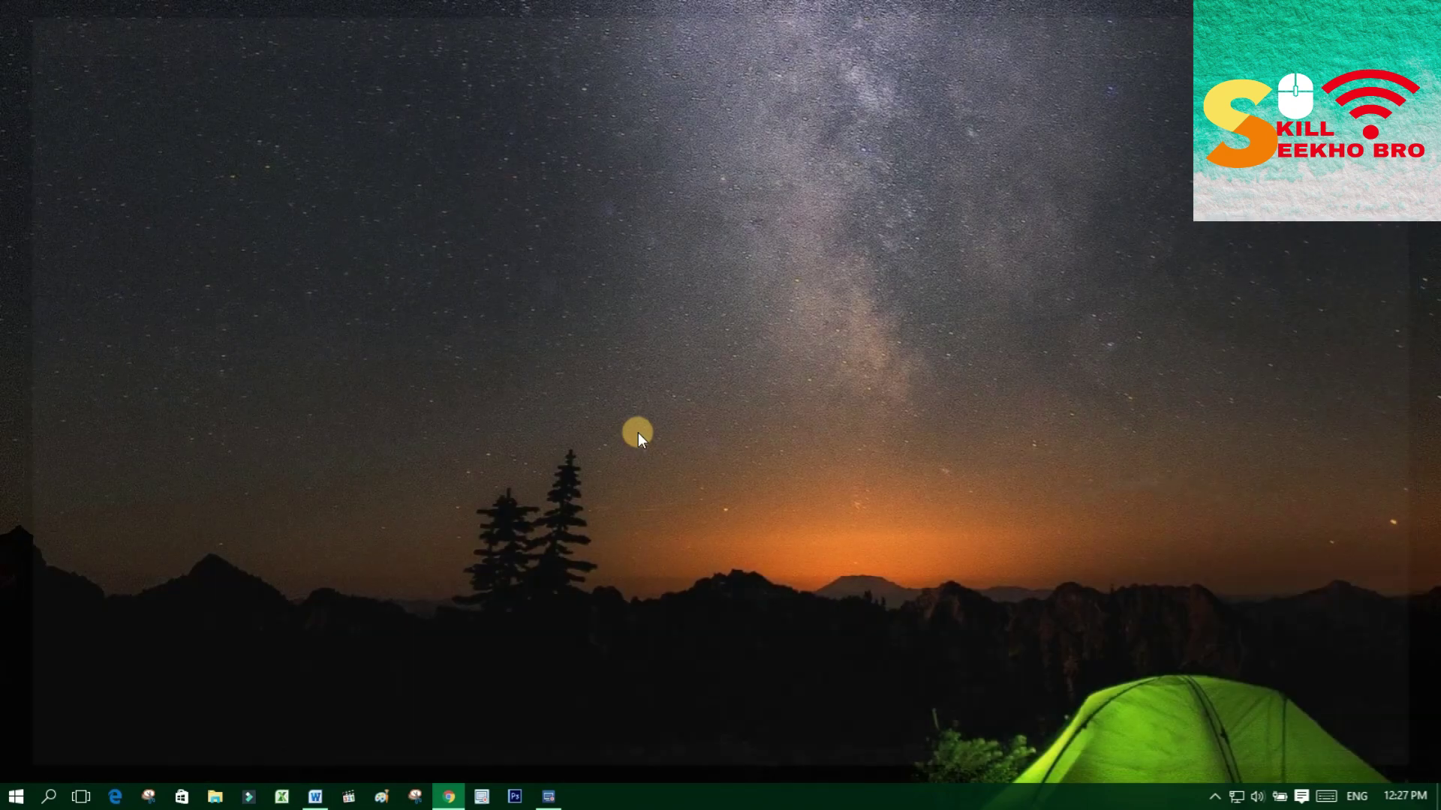